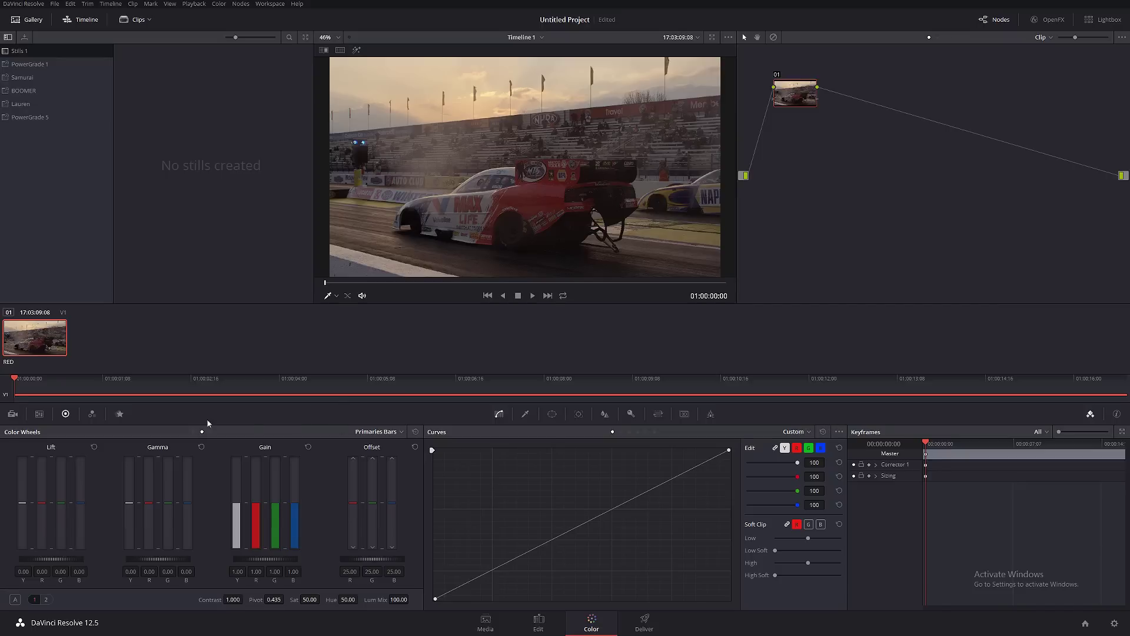
# Step: Decode the RED clip using Clip settings with the REDlog Film gamma curve
pyautogui.click(13, 414)
pyautogui.click(89, 468)
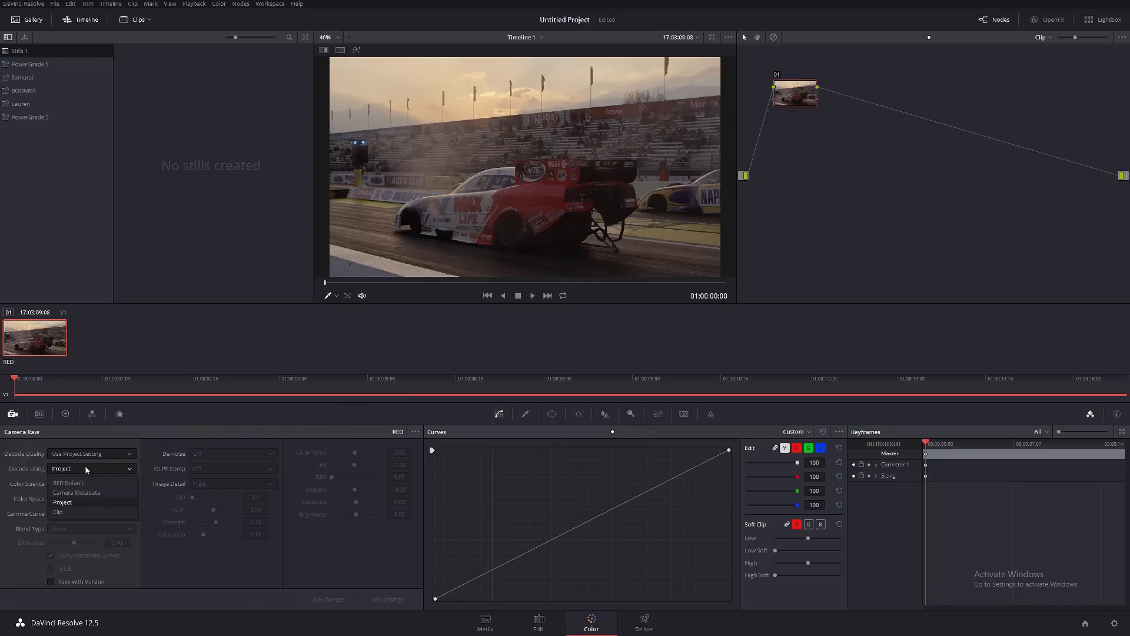
pyautogui.click(82, 500)
pyautogui.click(101, 514)
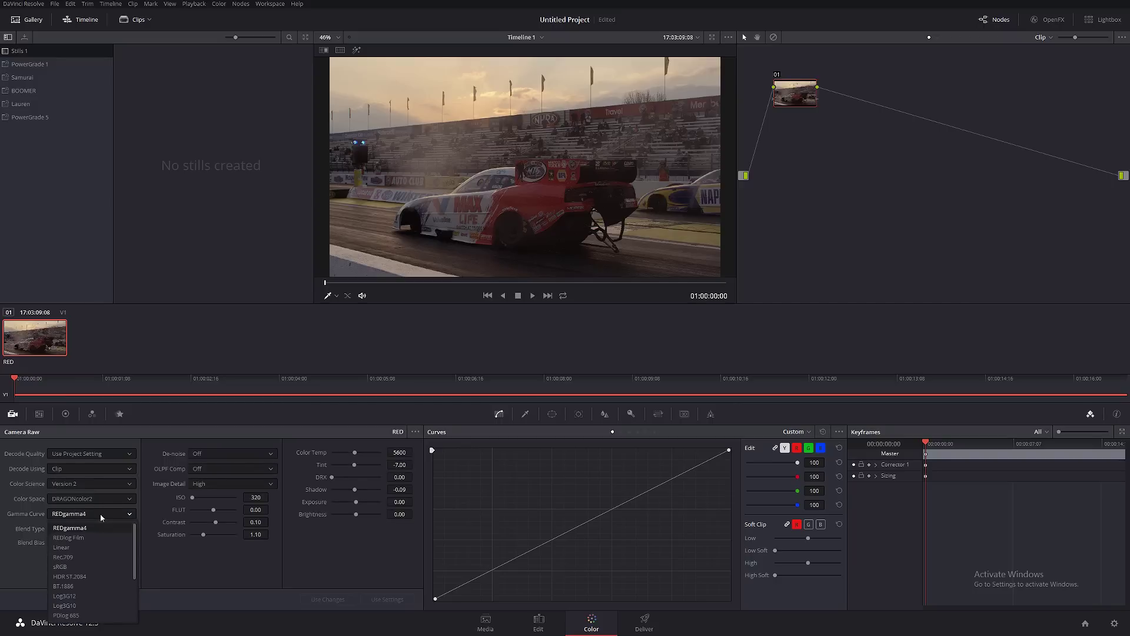
pyautogui.click(94, 538)
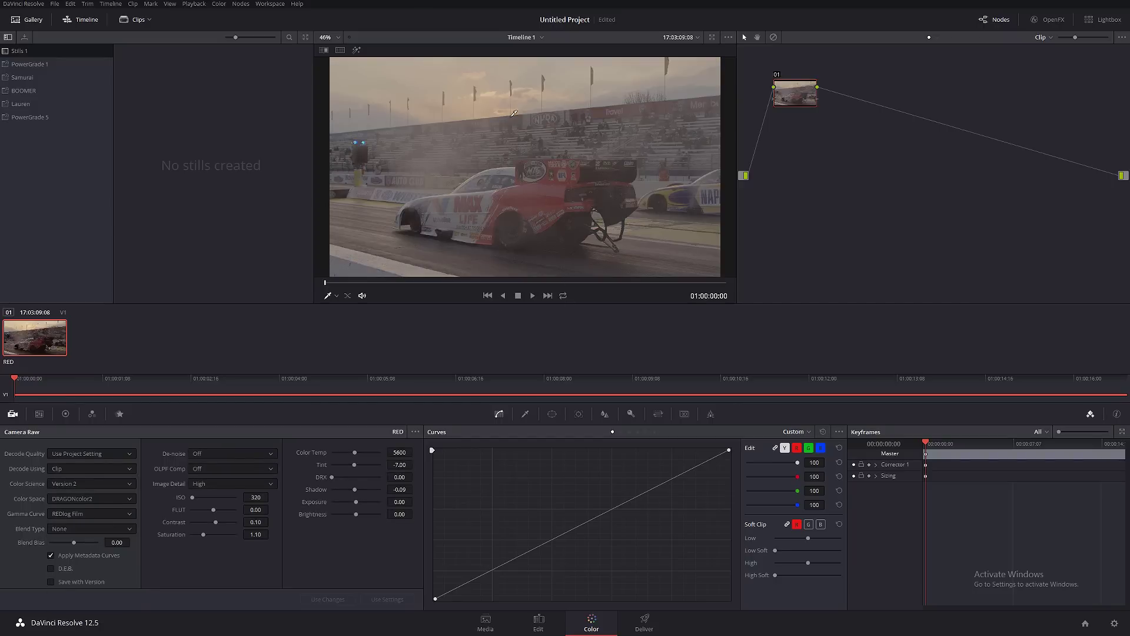
# Step: Open the video scopes as a single RGB Parade docked at the bottom right
pyautogui.hotkey('ctrl', 'shift', 'w')
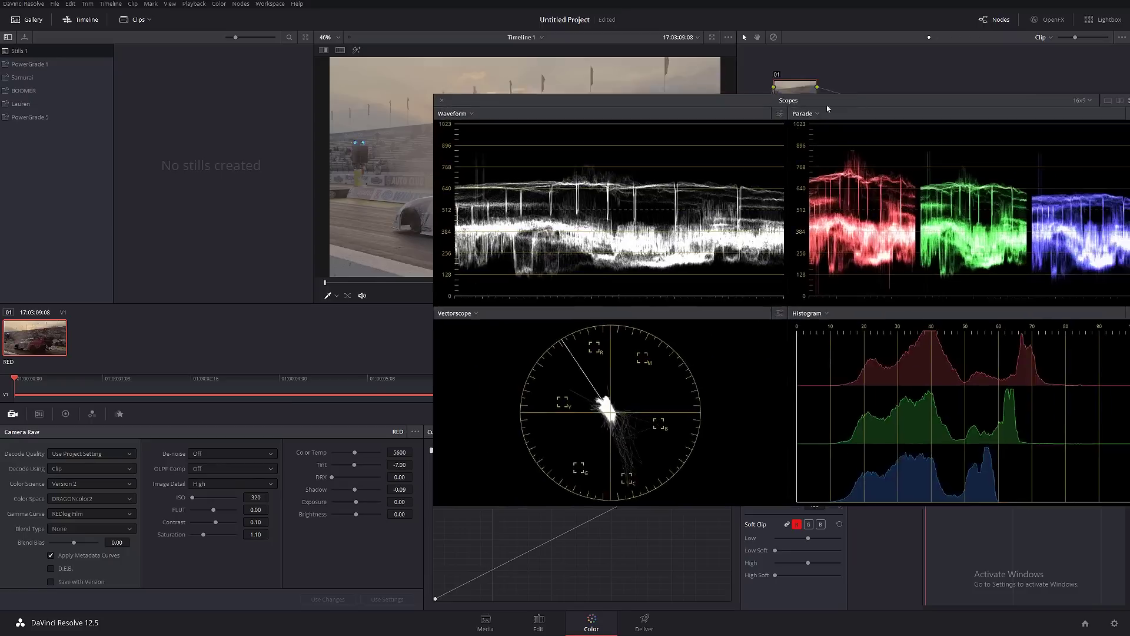
pyautogui.moveTo(960, 504); pyautogui.dragTo(687, 416)
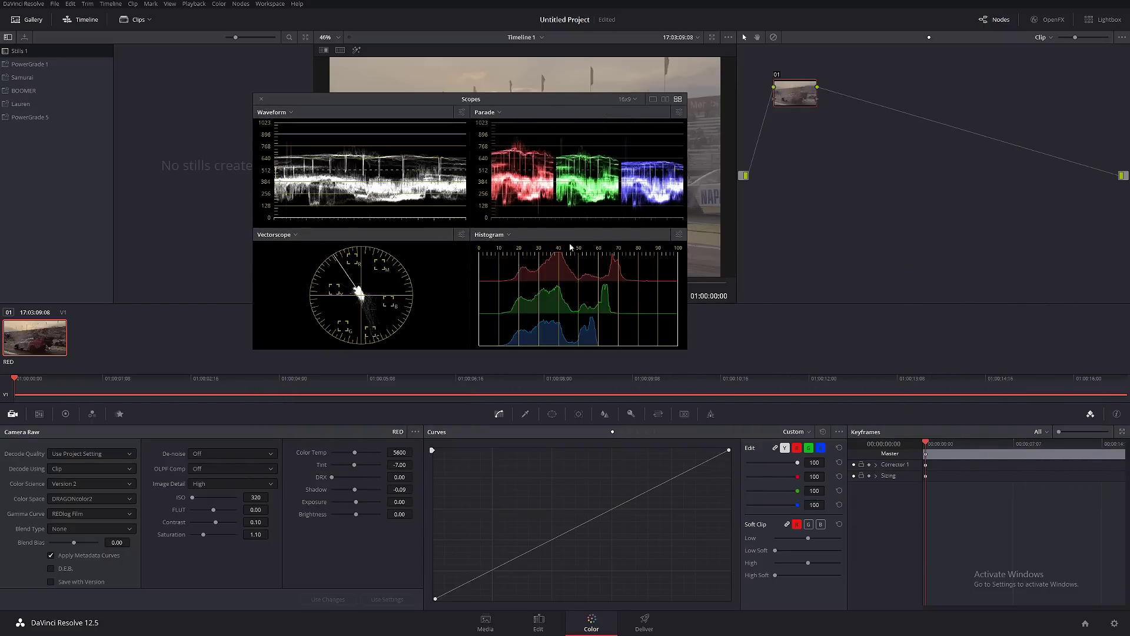
pyautogui.click(665, 99)
pyautogui.moveTo(437, 105); pyautogui.dragTo(836, 436)
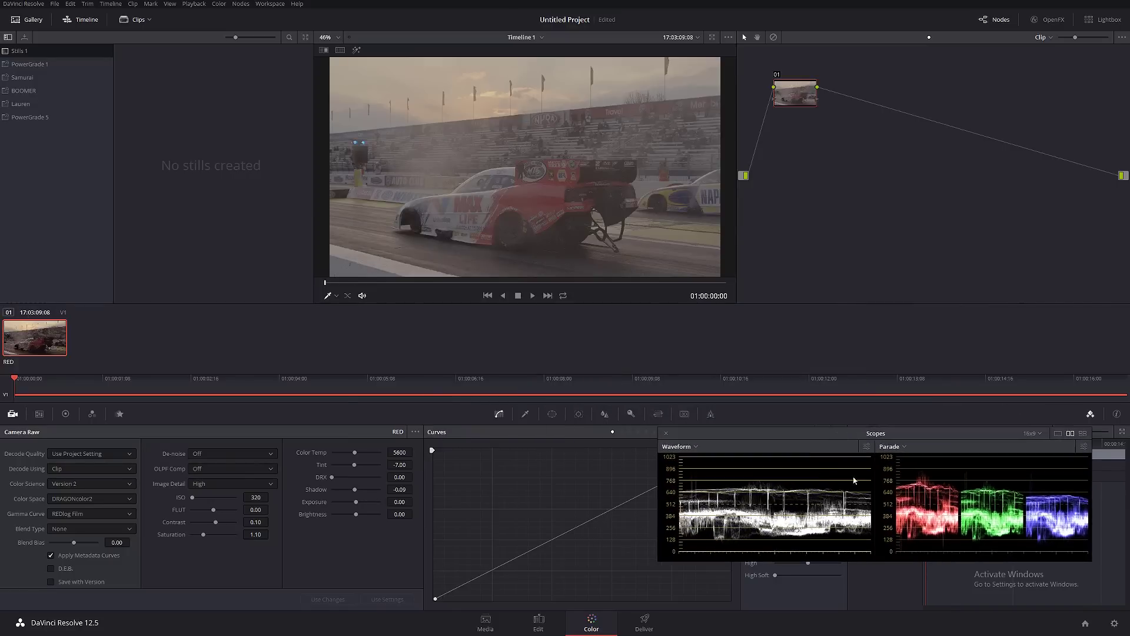
pyautogui.moveTo(931, 437); pyautogui.dragTo(948, 470)
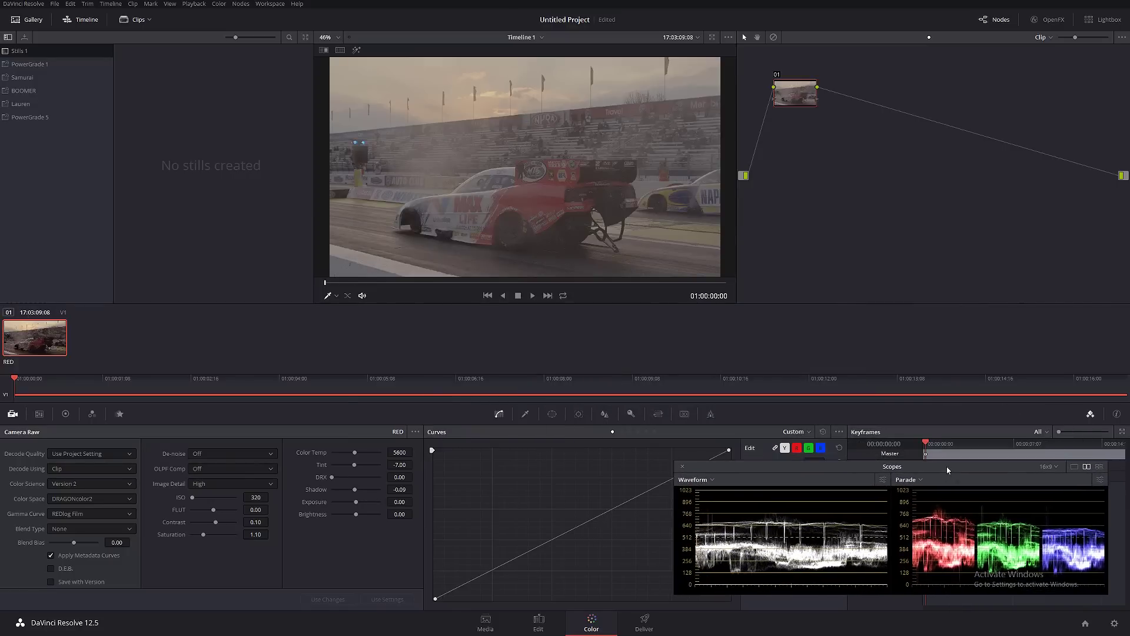
pyautogui.click(1074, 466)
pyautogui.click(703, 480)
pyautogui.click(698, 502)
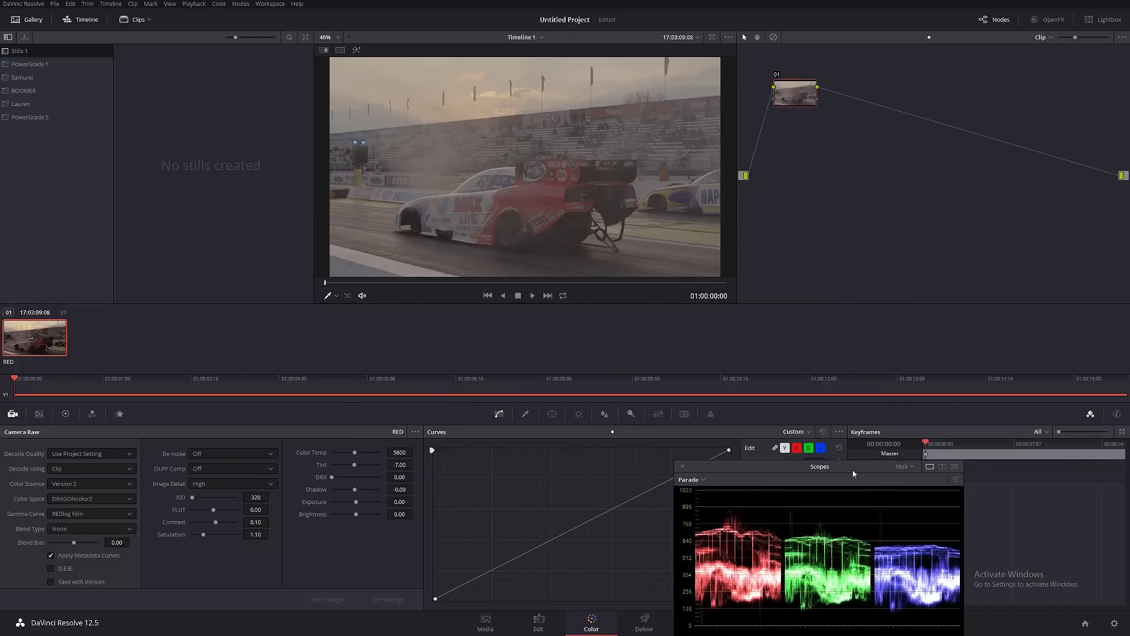
pyautogui.moveTo(853, 469); pyautogui.dragTo(999, 442)
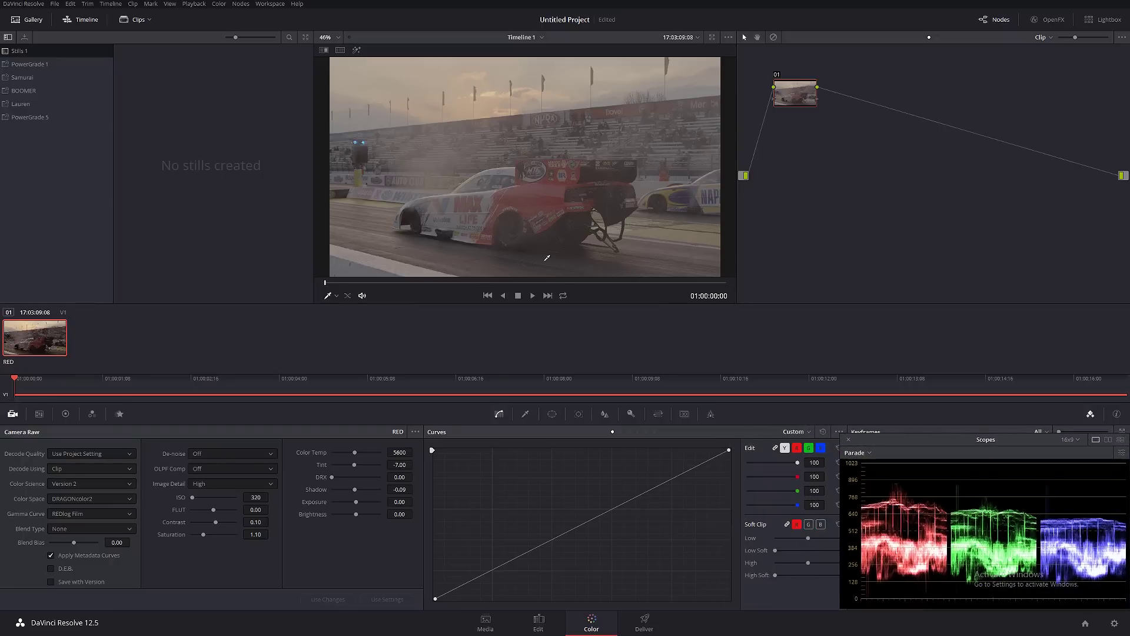
# Step: Move to a later frame and label the first node 'NR'
pyautogui.scroll(4, 611, 229)
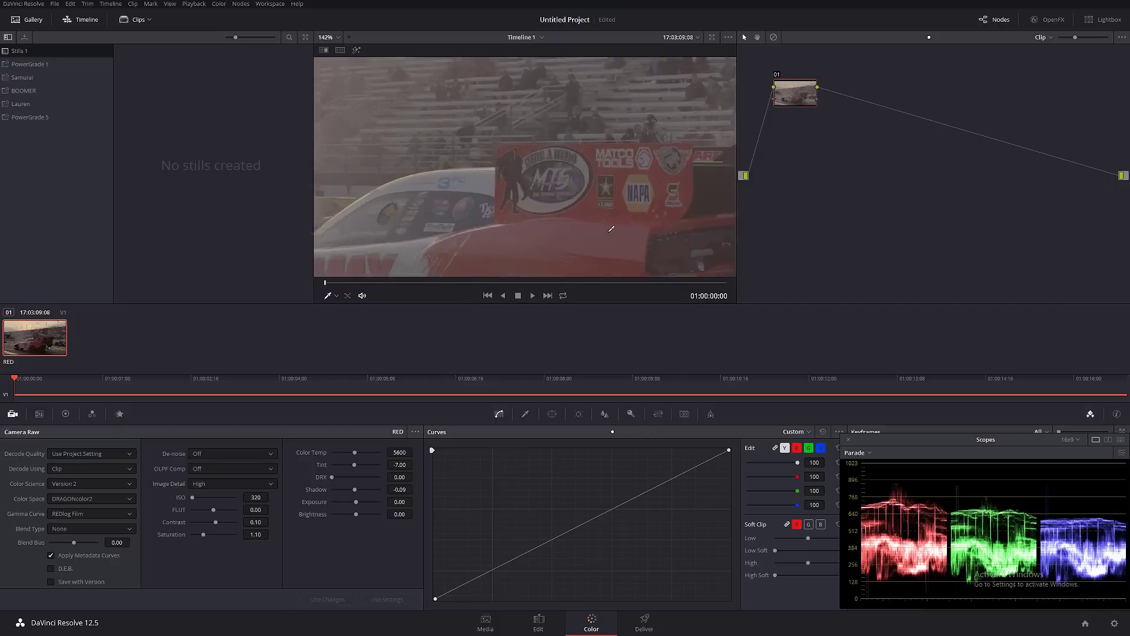
pyautogui.scroll(6, 611, 228)
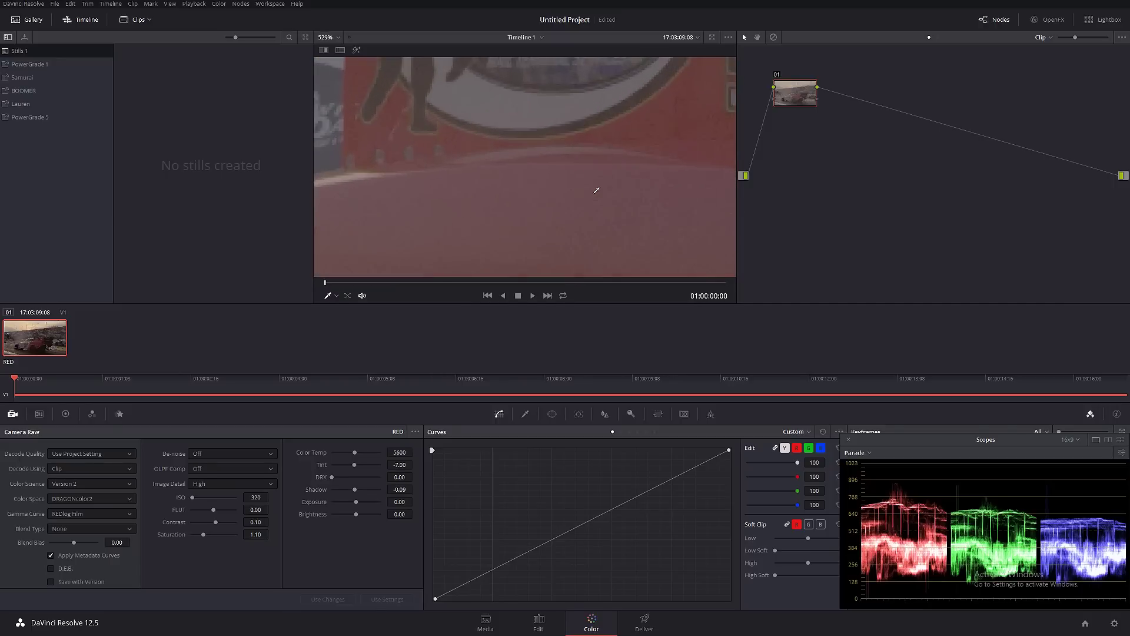
pyautogui.scroll(1, 596, 191)
pyautogui.moveTo(352, 283)
pyautogui.mouseDown()
pyautogui.moveTo(380, 284)
pyautogui.moveTo(342, 283)
pyautogui.mouseUp()
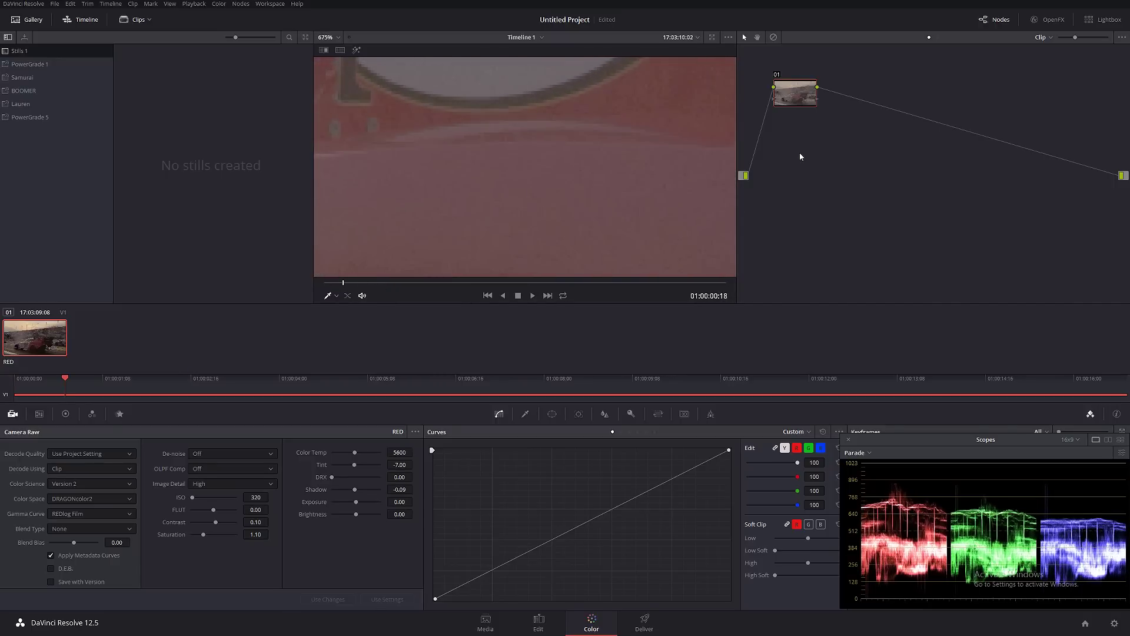
pyautogui.rightClick(792, 94)
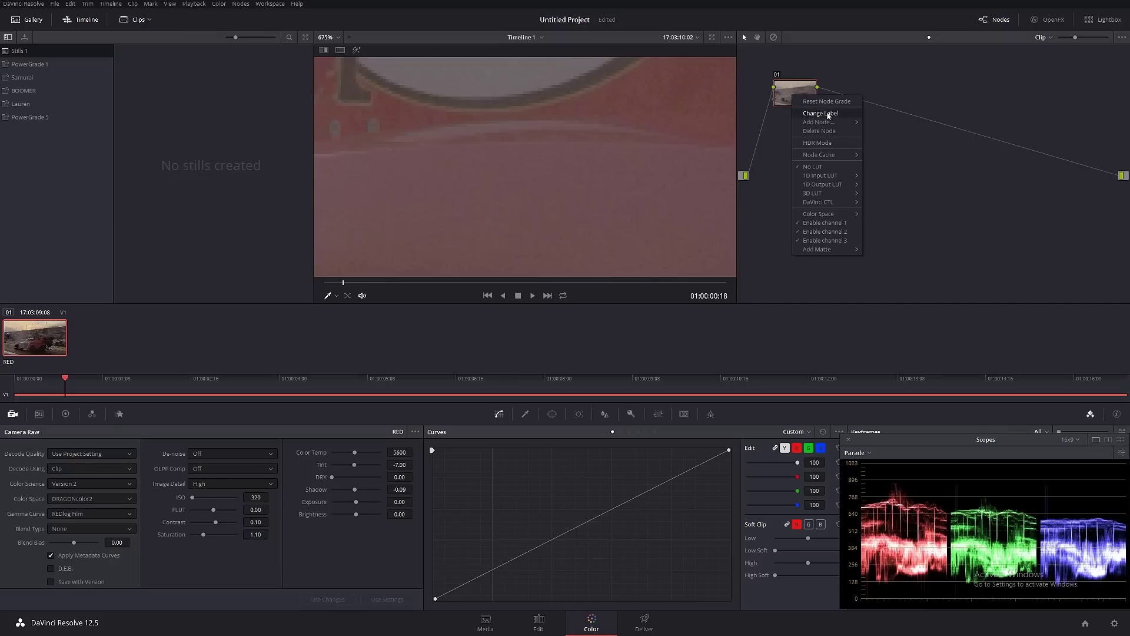
pyautogui.click(821, 117)
pyautogui.write('BR')
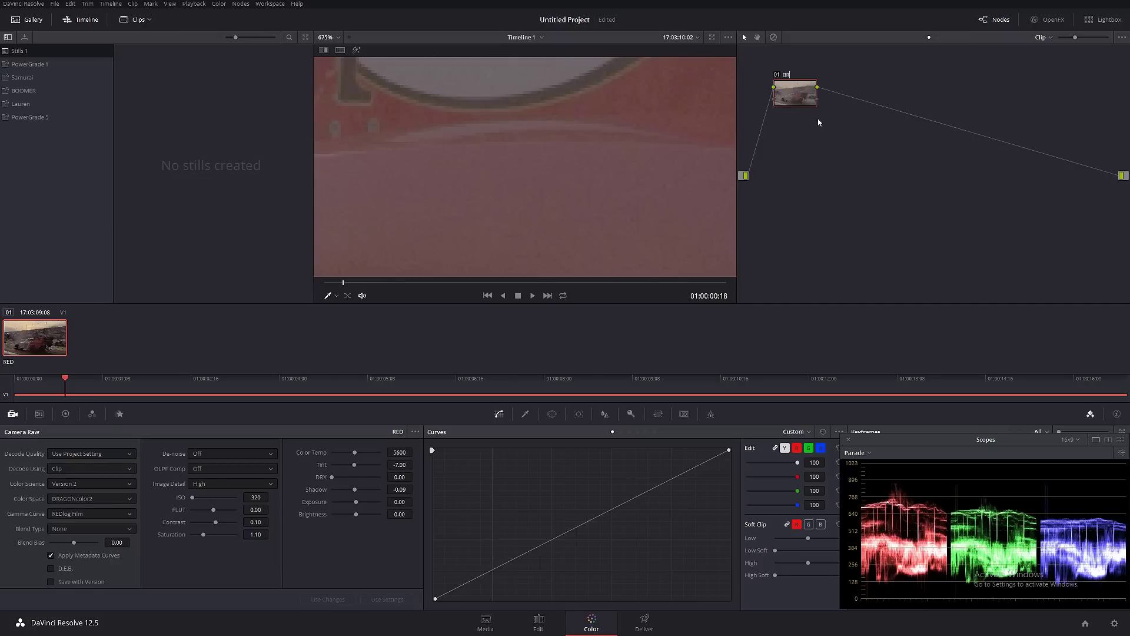
pyautogui.press('BackSpace')
pyautogui.write('NR')
pyautogui.press('Return')
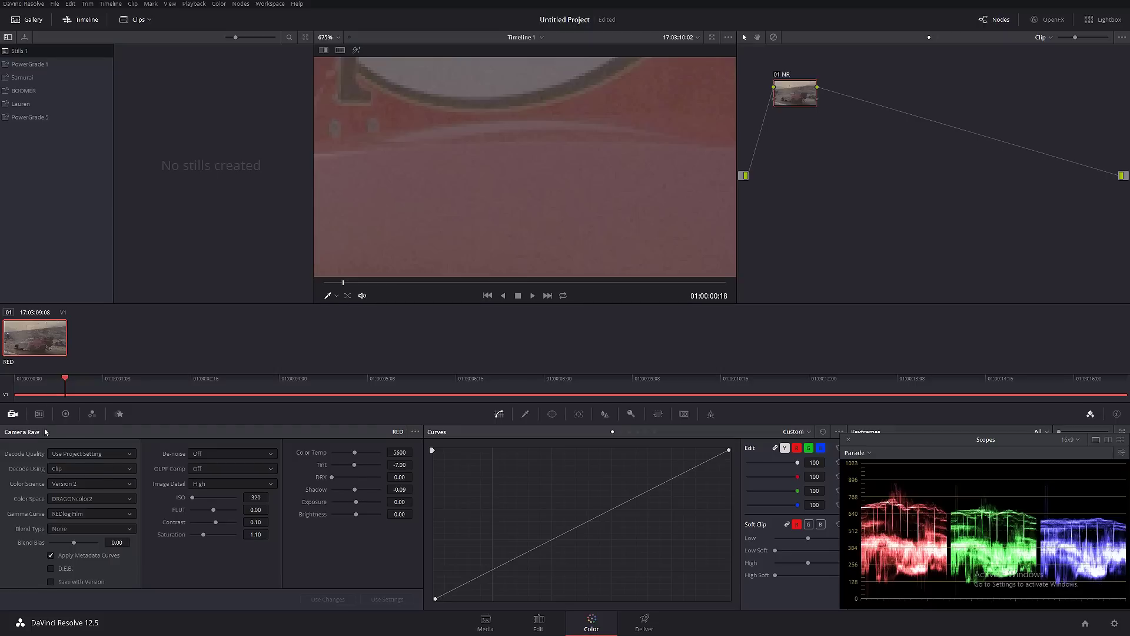
# Step: Set spatial noise reduction to Luma 2.0 and Chroma 10.0, then reposition the NR node
pyautogui.click(119, 414)
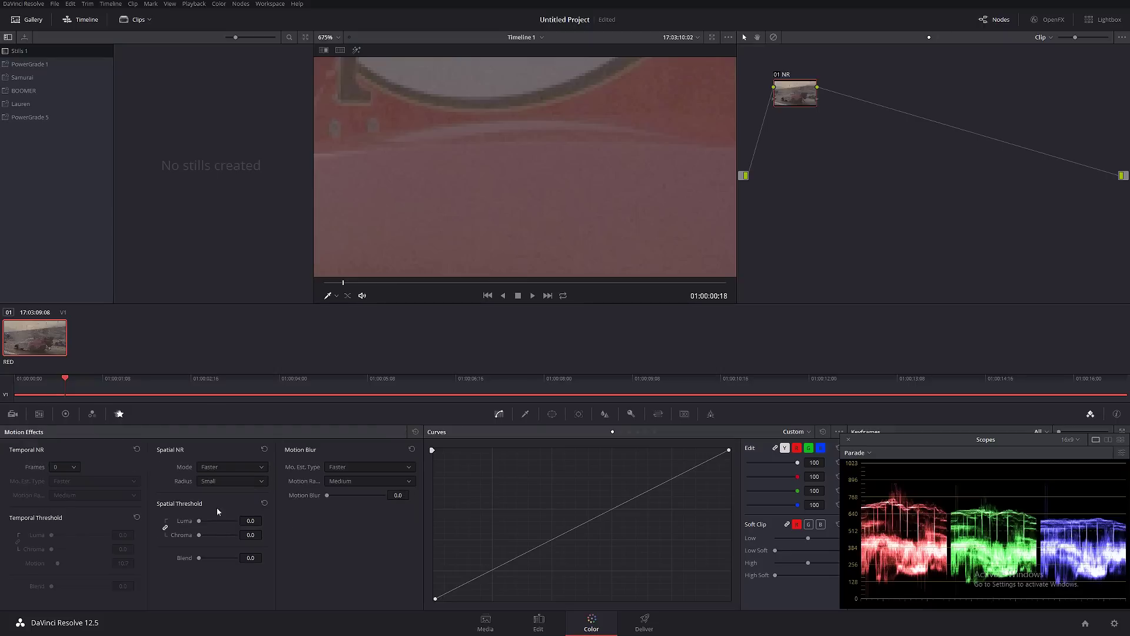
pyautogui.click(251, 521)
pyautogui.write('23')
pyautogui.press('Return')
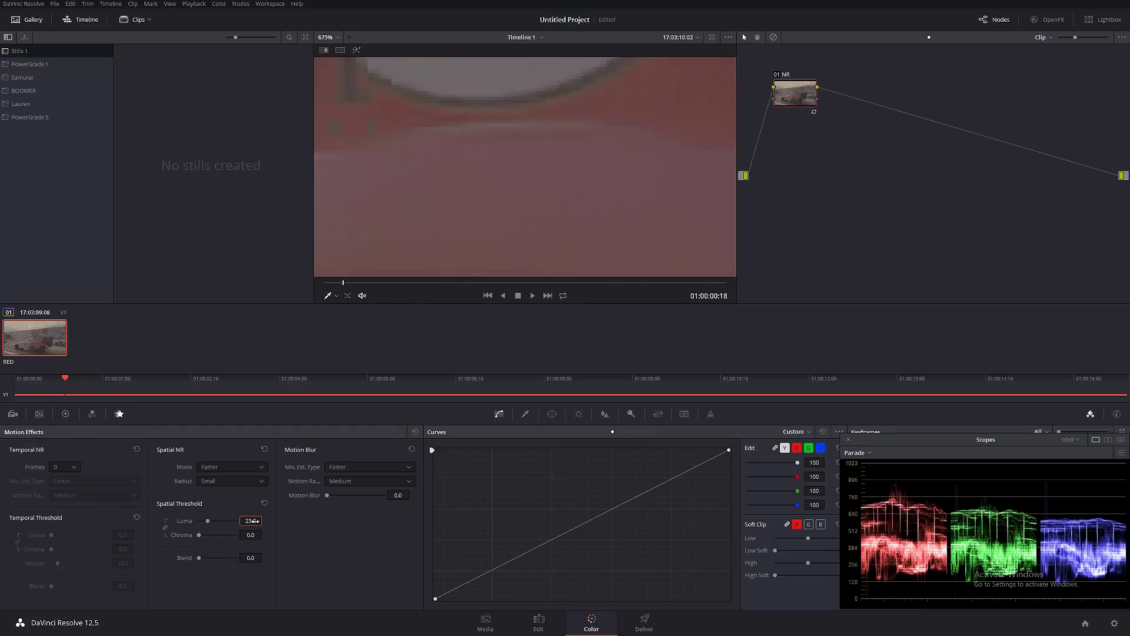
pyautogui.moveTo(253, 521)
pyautogui.mouseDown()
pyautogui.moveTo(239, 521)
pyautogui.moveTo(251, 534)
pyautogui.mouseUp()
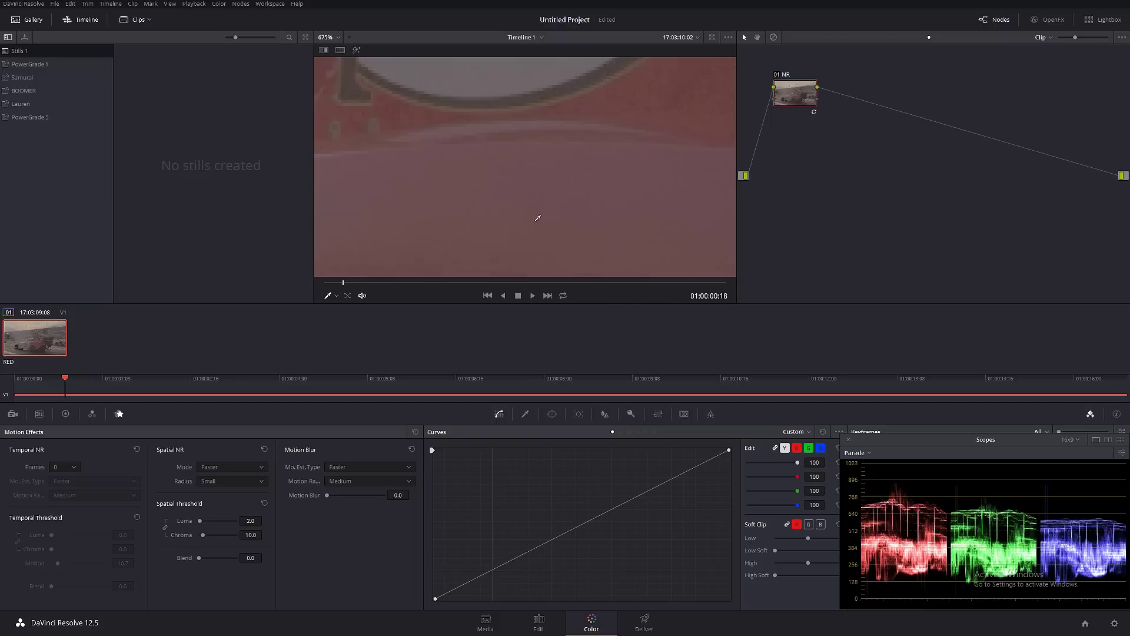
pyautogui.scroll(-10, 537, 218)
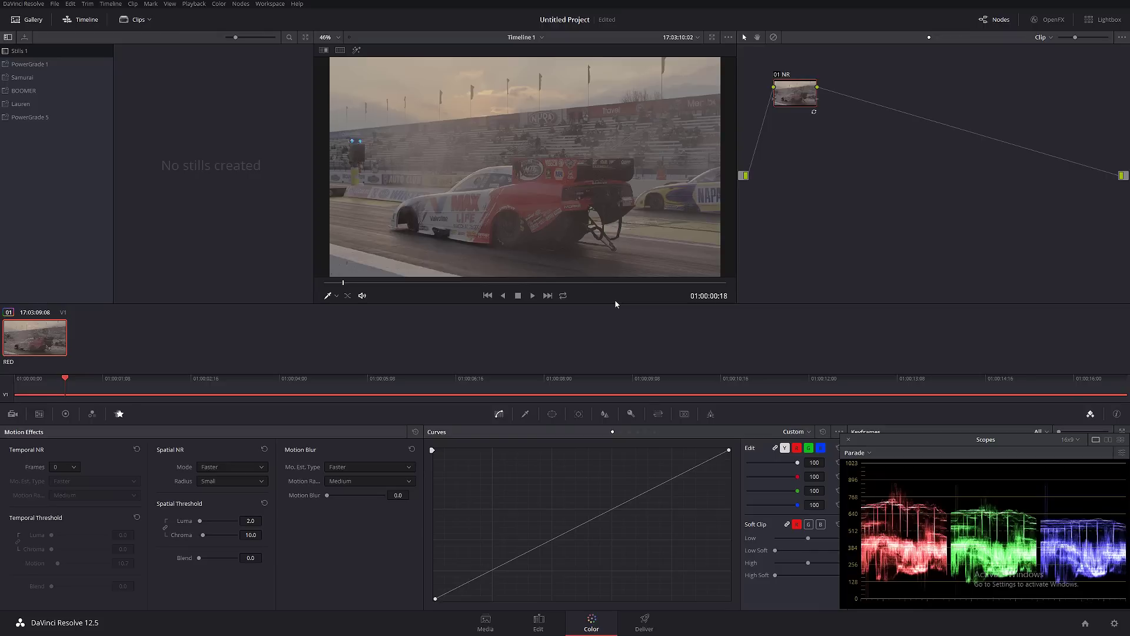
pyautogui.moveTo(803, 93); pyautogui.dragTo(786, 154)
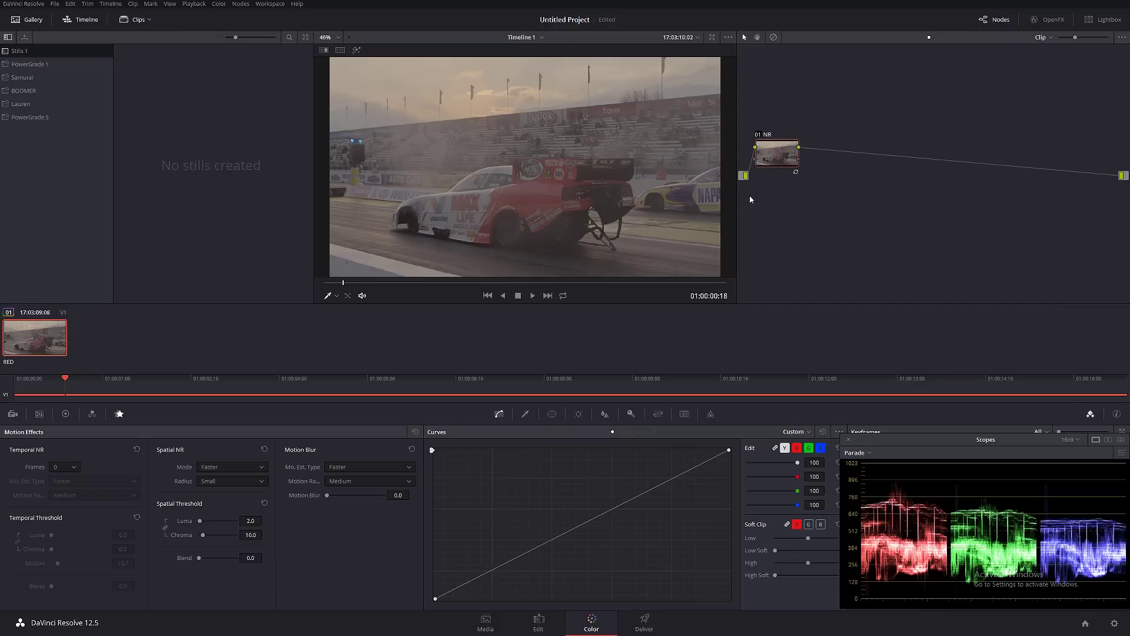
# Step: Add a serial node after NR and label it 'Contrast'
pyautogui.hotkey('alt', 's')
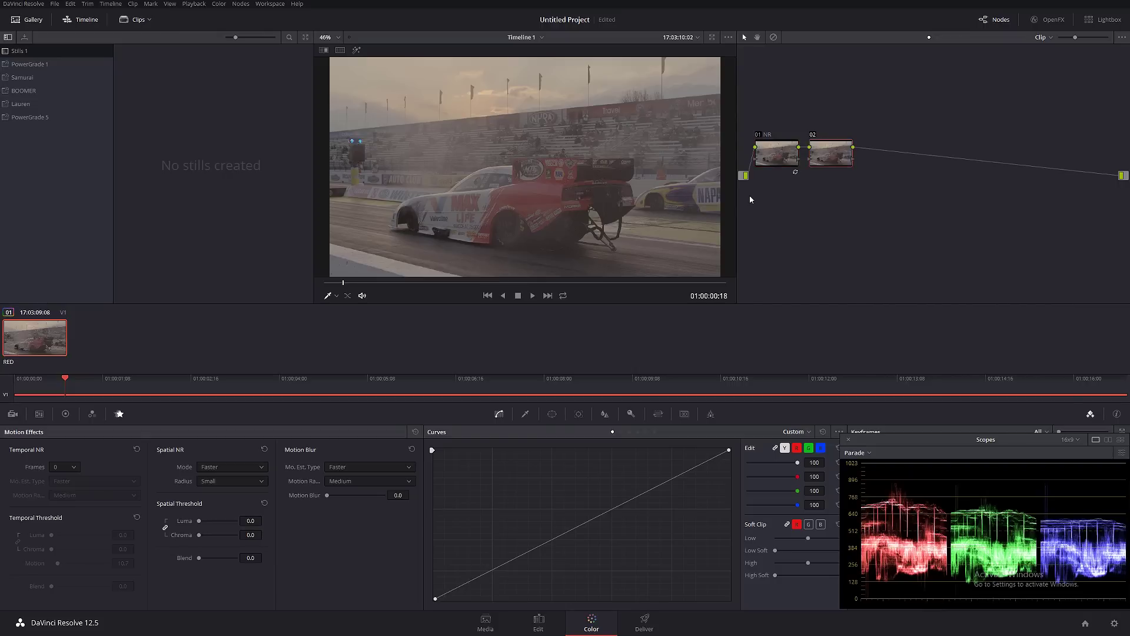
pyautogui.rightClick(827, 159)
pyautogui.click(831, 193)
pyautogui.write('Contrast')
pyautogui.press('Return')
# Step: Give Contrast an S-shaped luma curve, move it to the output, then add node 03 after NR
pyautogui.moveTo(492, 569); pyautogui.dragTo(510, 580)
pyautogui.click(674, 484)
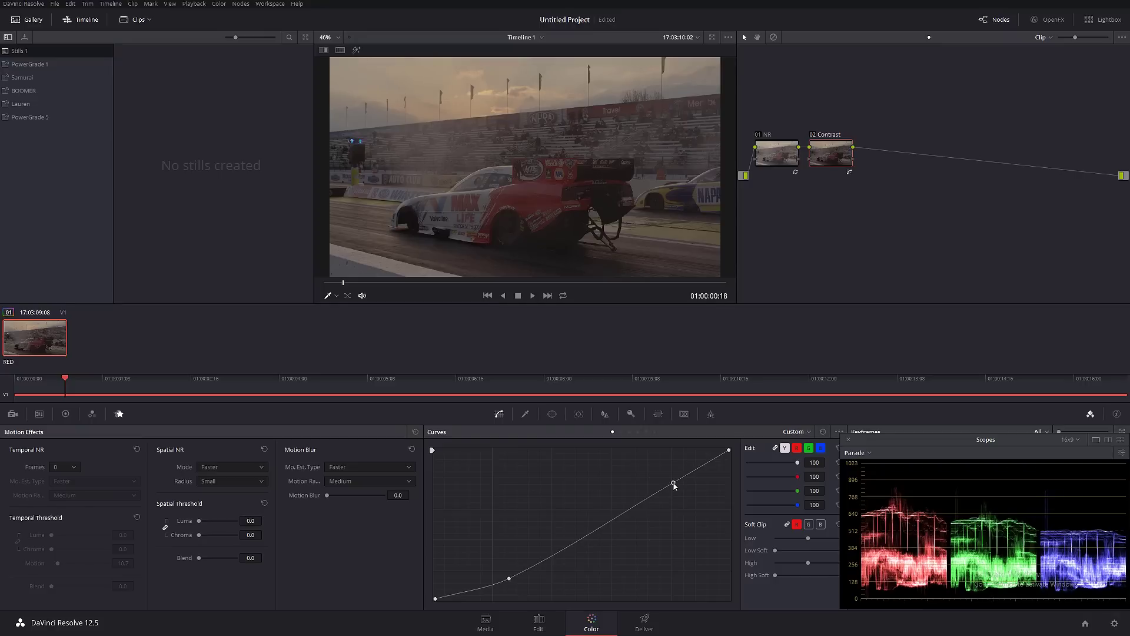
pyautogui.moveTo(674, 484); pyautogui.dragTo(661, 475)
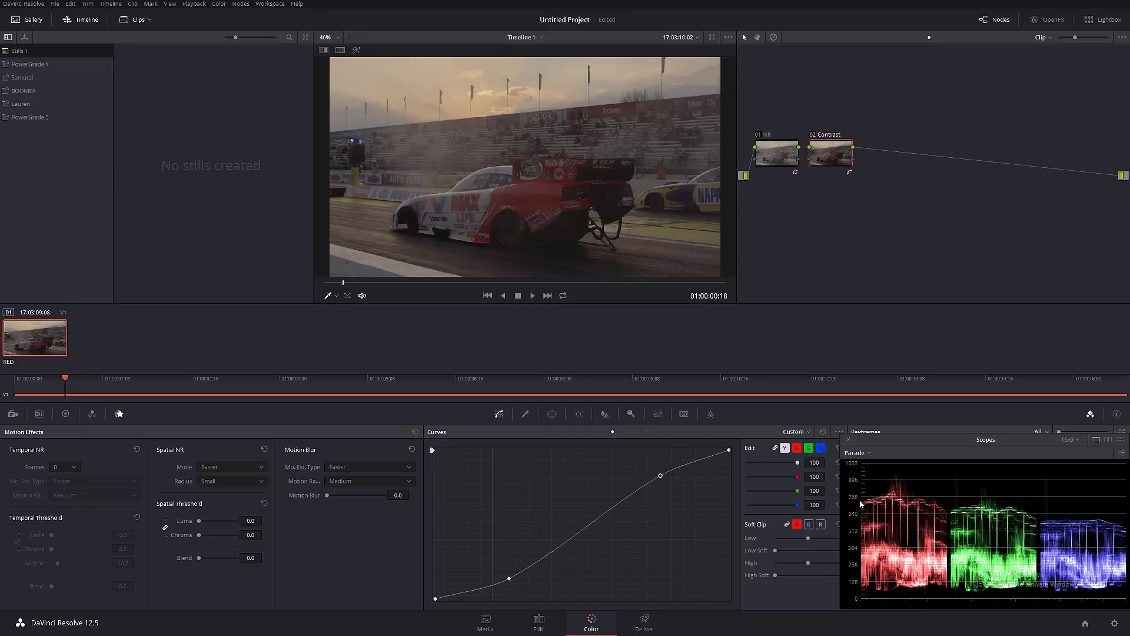
pyautogui.moveTo(660, 481); pyautogui.dragTo(655, 479)
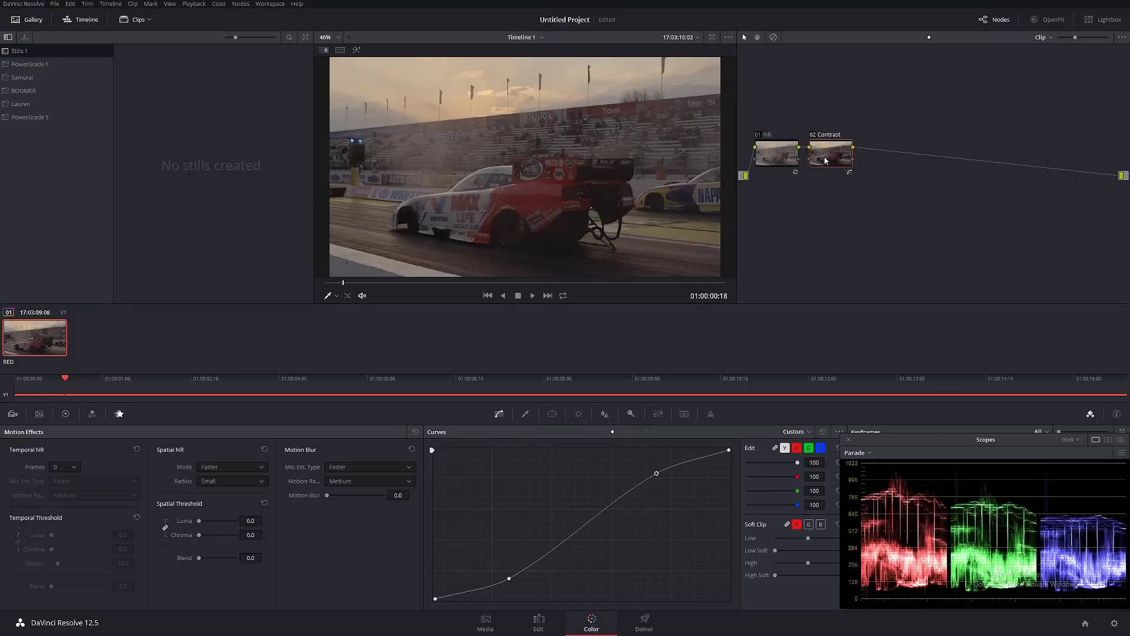
pyautogui.moveTo(826, 160); pyautogui.dragTo(1079, 163)
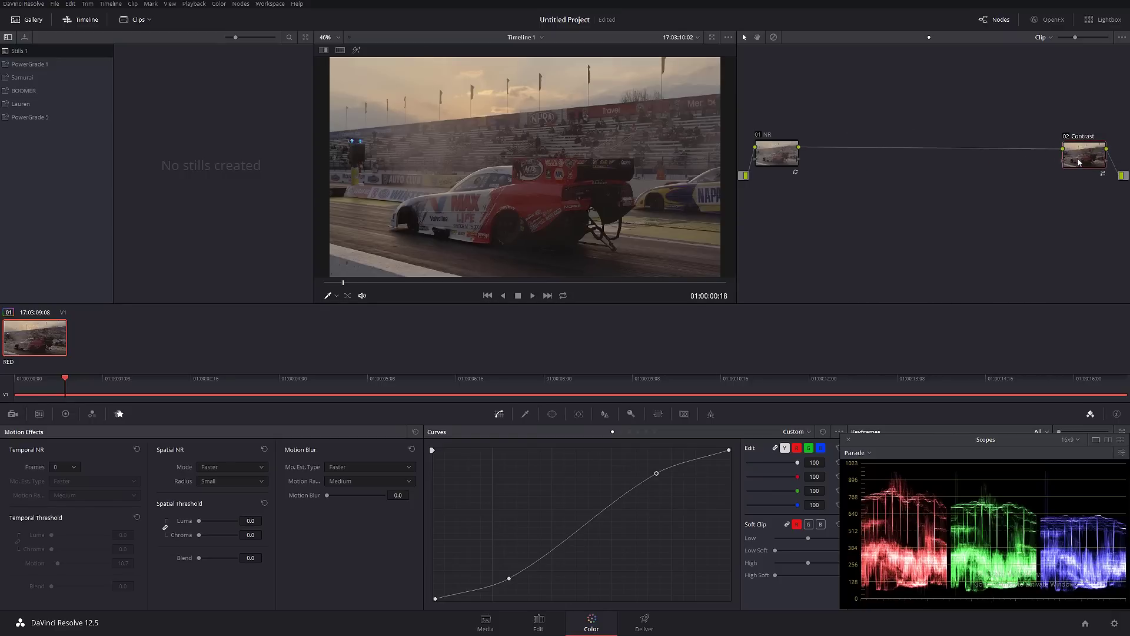
pyautogui.click(771, 161)
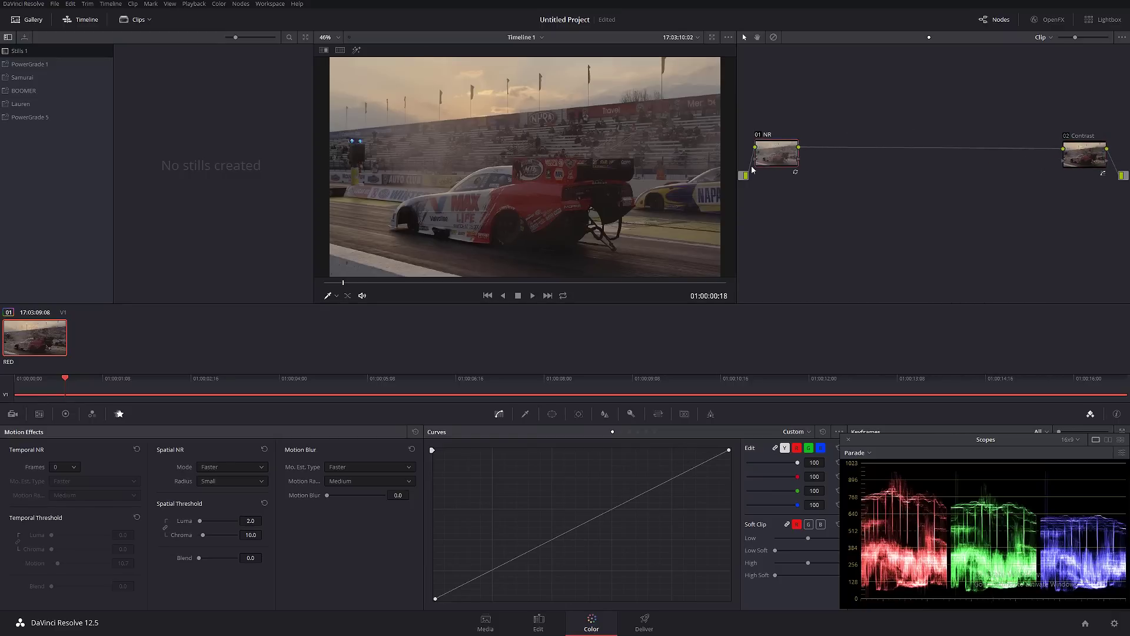
pyautogui.hotkey('alt', 's')
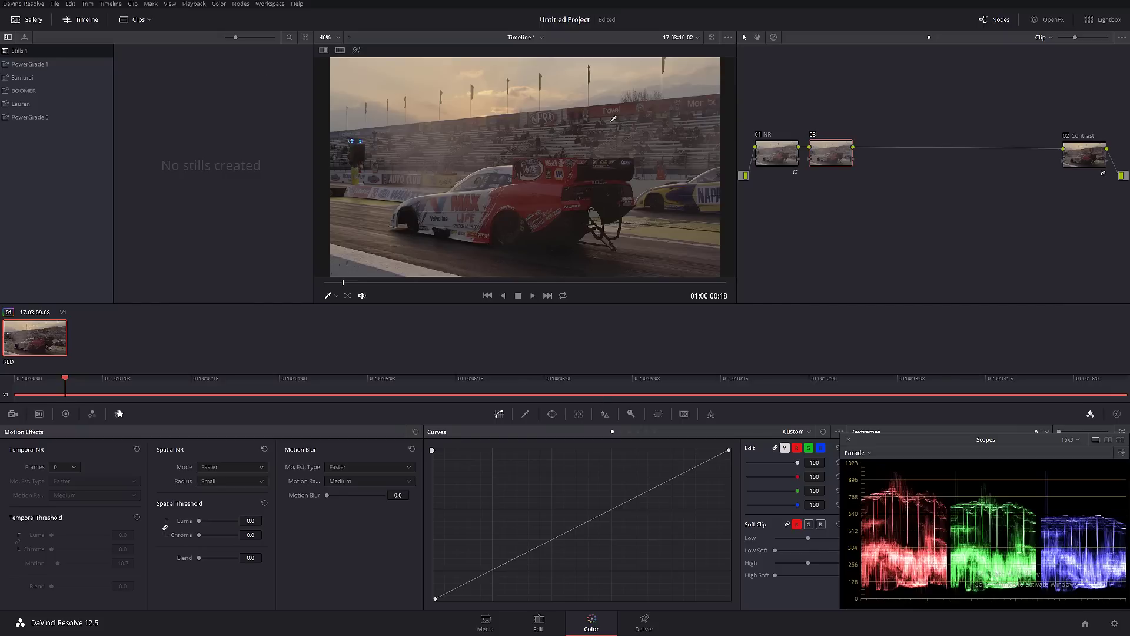
# Step: Label node 03 'Look' and shift it slightly right
pyautogui.rightClick(837, 156)
pyautogui.click(875, 171)
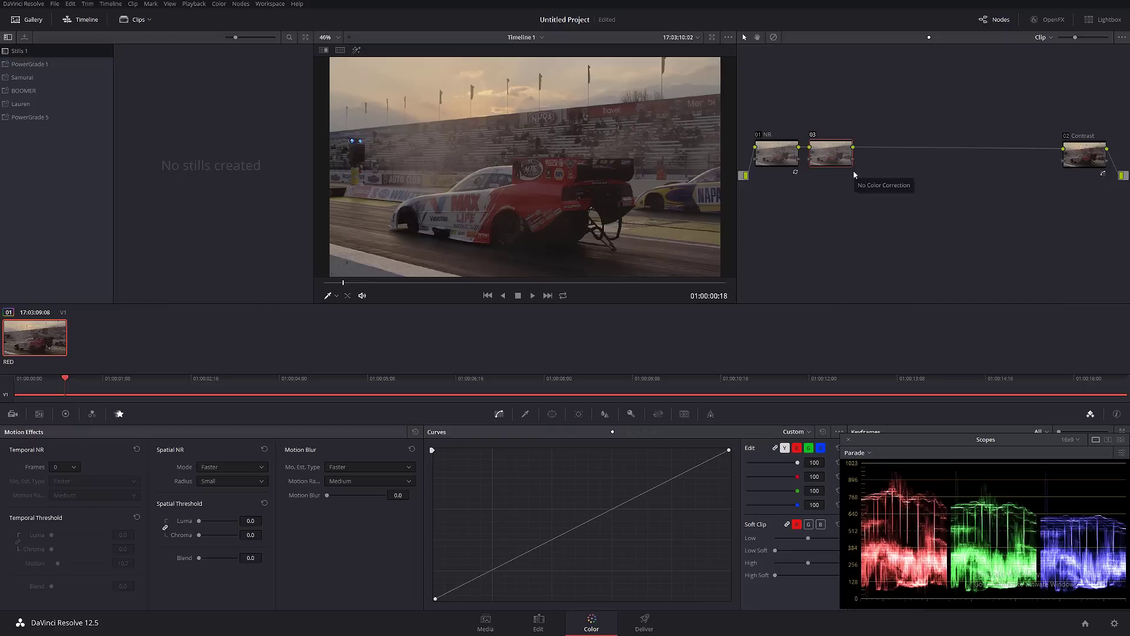
pyautogui.write('Look')
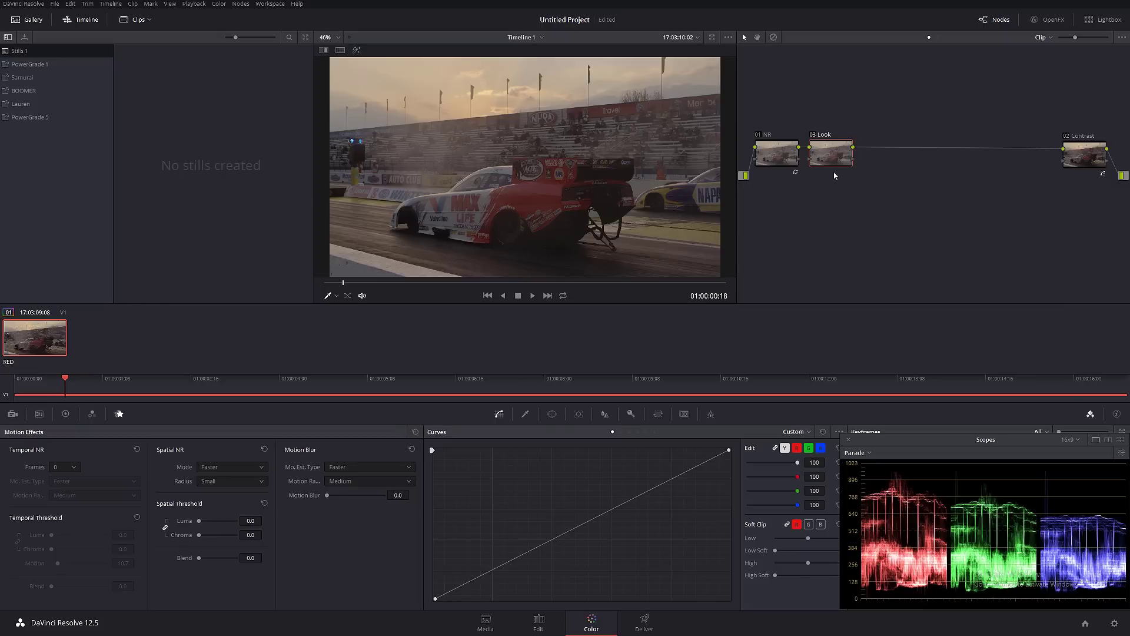
pyautogui.moveTo(818, 166); pyautogui.dragTo(839, 169)
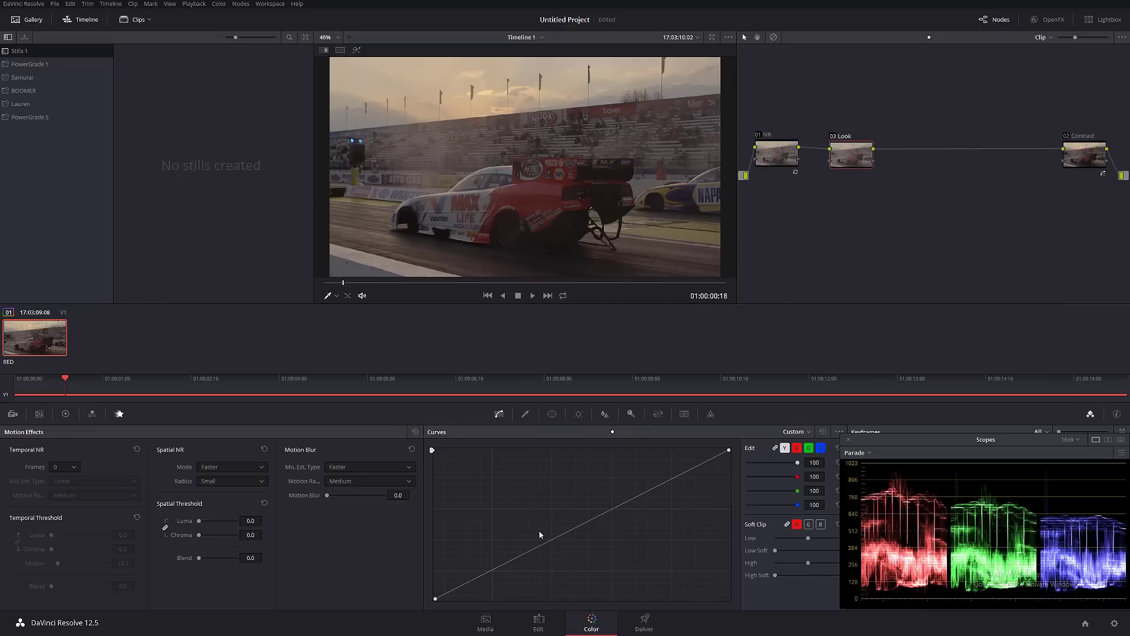
# Step: Add three low-end curve points and slightly lift the black point
pyautogui.click(553, 541)
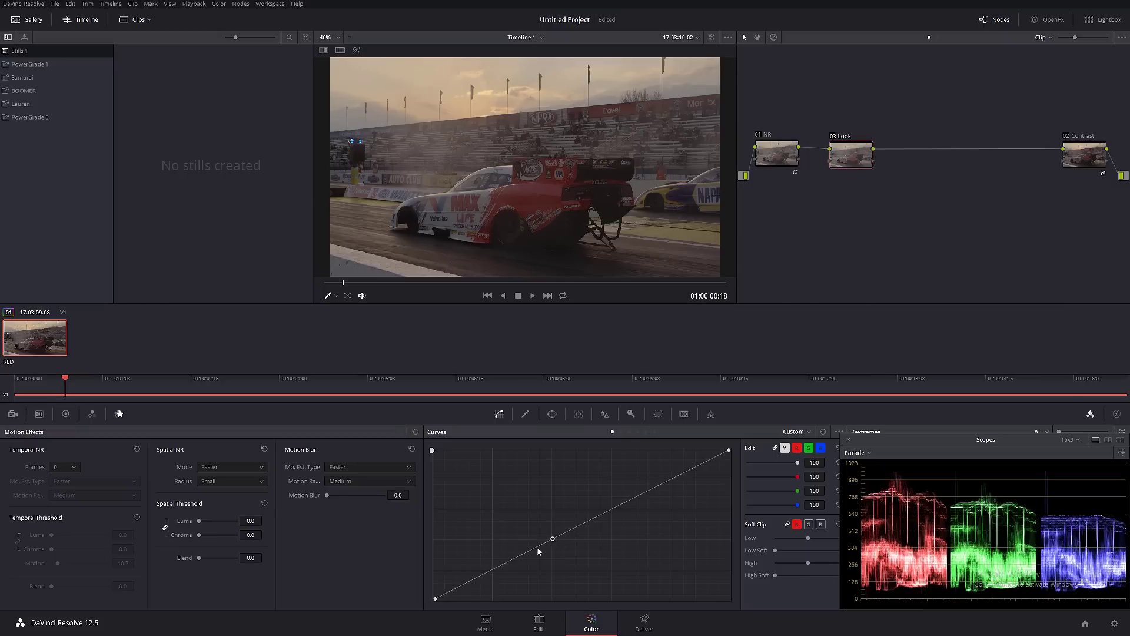
pyautogui.click(494, 570)
pyautogui.click(462, 585)
pyautogui.moveTo(418, 584); pyautogui.dragTo(498, 578)
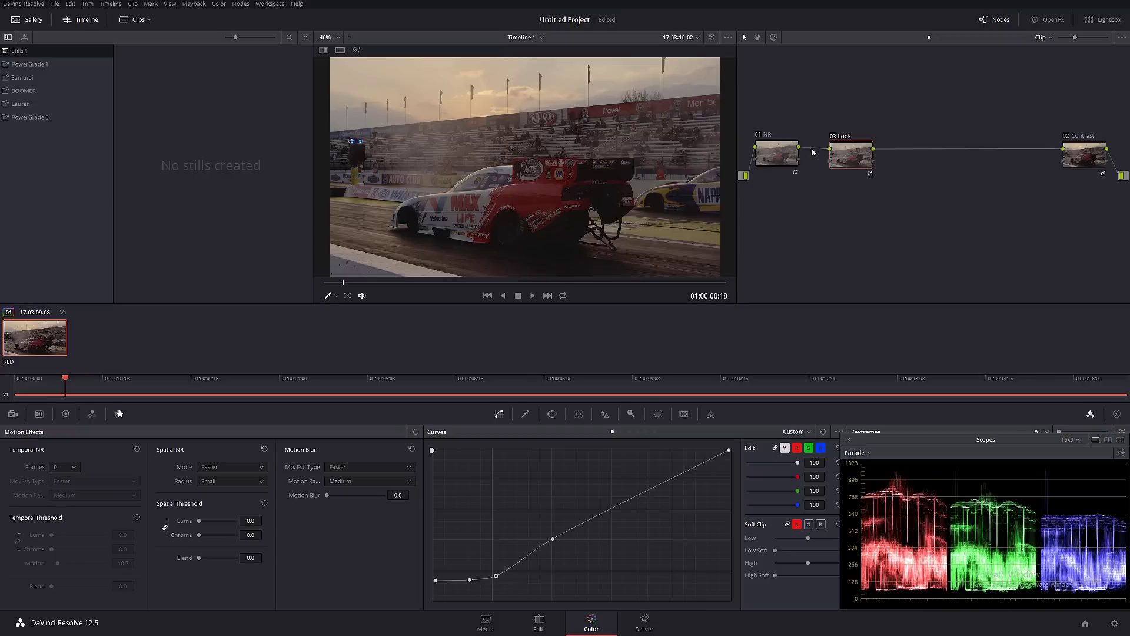
# Step: Bypass the grade to compare, move Look back, review later frames, and add node 04
pyautogui.hotkey('shift', 'd')
pyautogui.hotkey('shift', 'd')
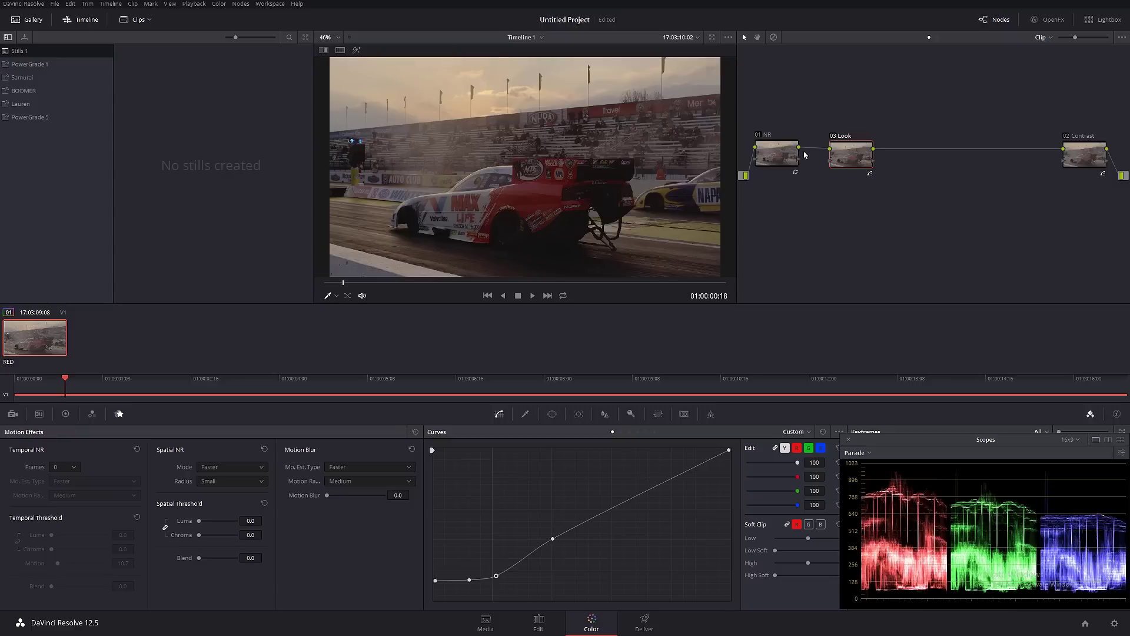
pyautogui.moveTo(838, 153); pyautogui.dragTo(827, 159)
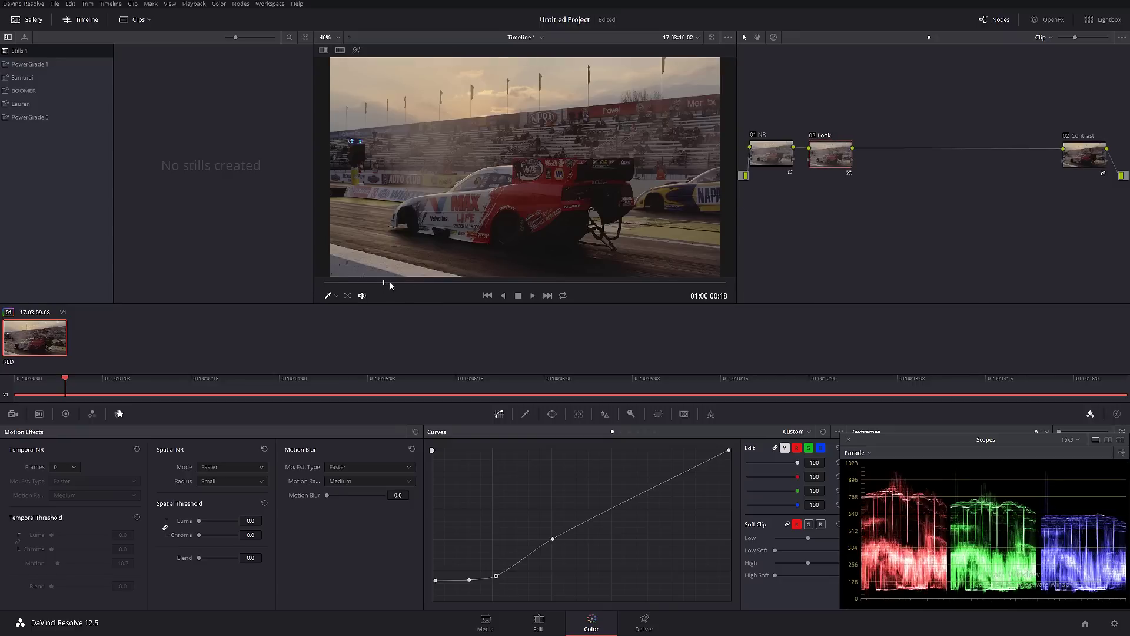
pyautogui.moveTo(390, 286); pyautogui.dragTo(452, 251)
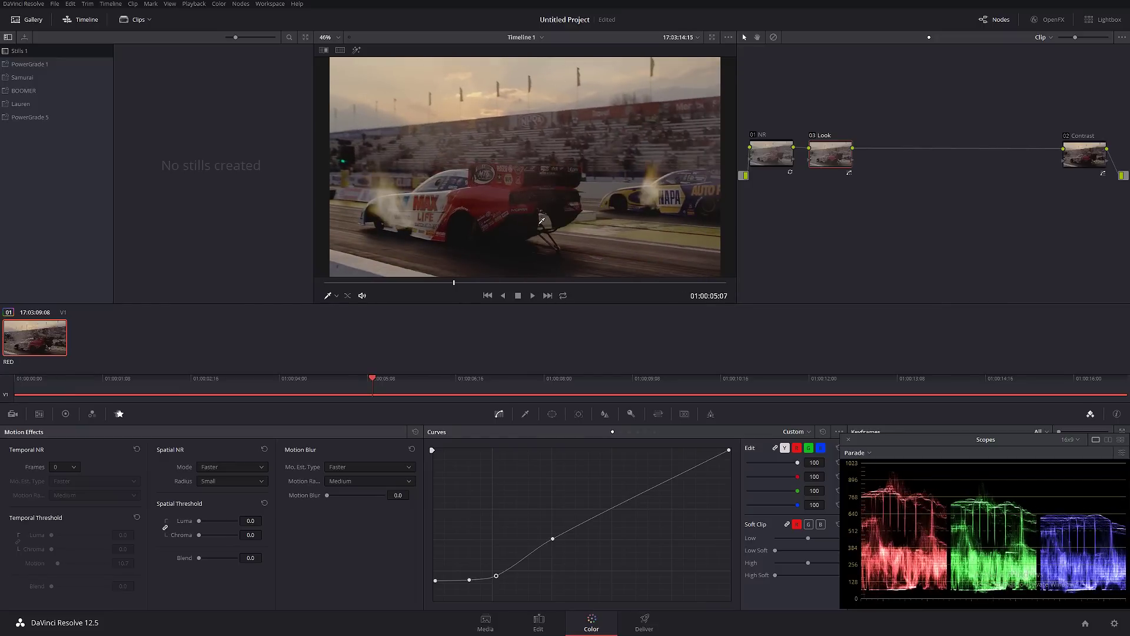
pyautogui.hotkey('alt', 's')
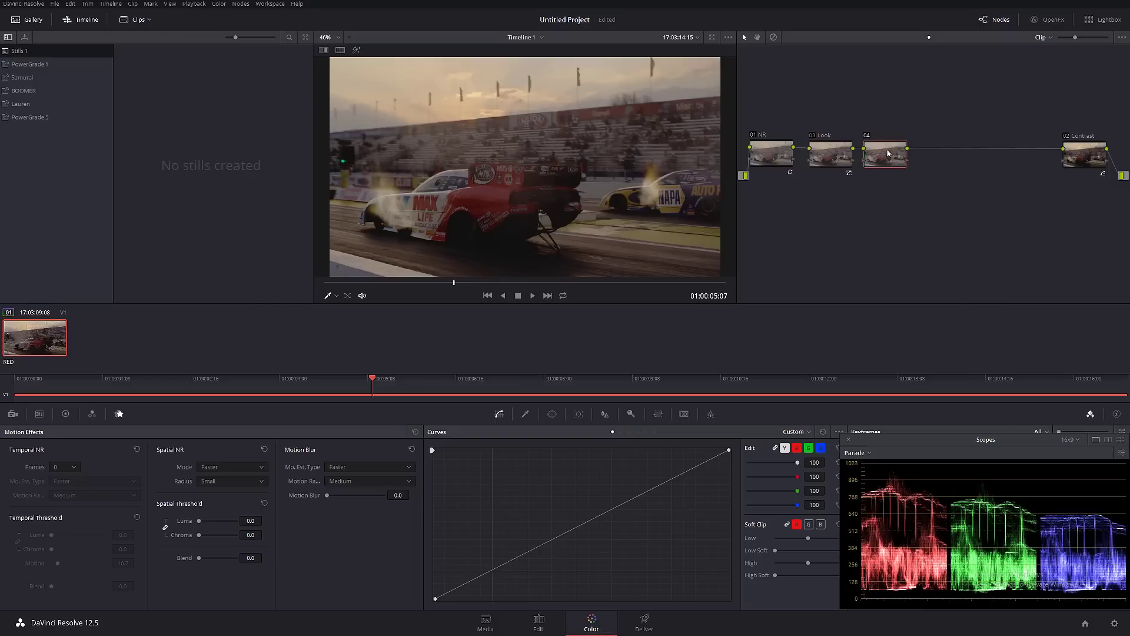
# Step: Label node 04 'Sunset' and add a gradient window angled over the sky
pyautogui.rightClick(889, 153)
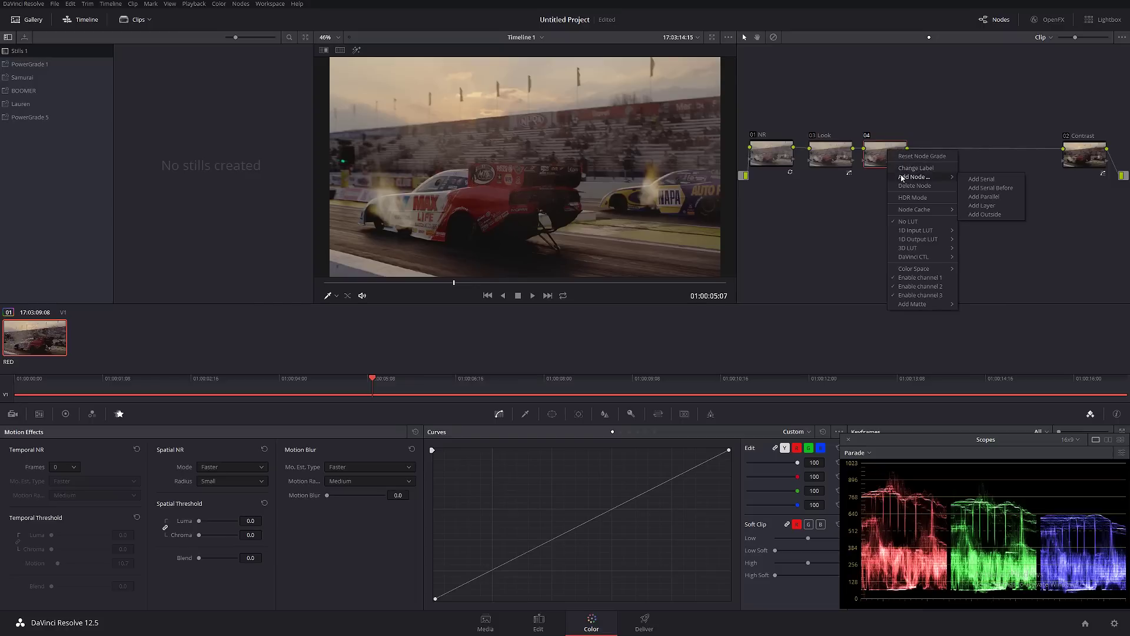
pyautogui.click(900, 169)
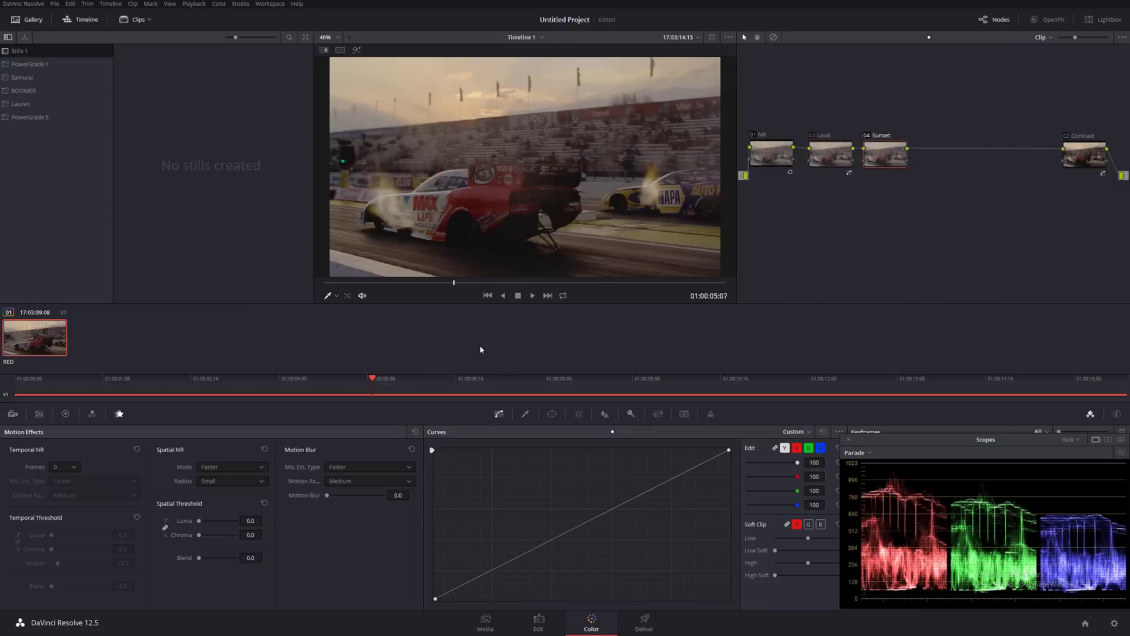
pyautogui.click(552, 415)
pyautogui.click(443, 569)
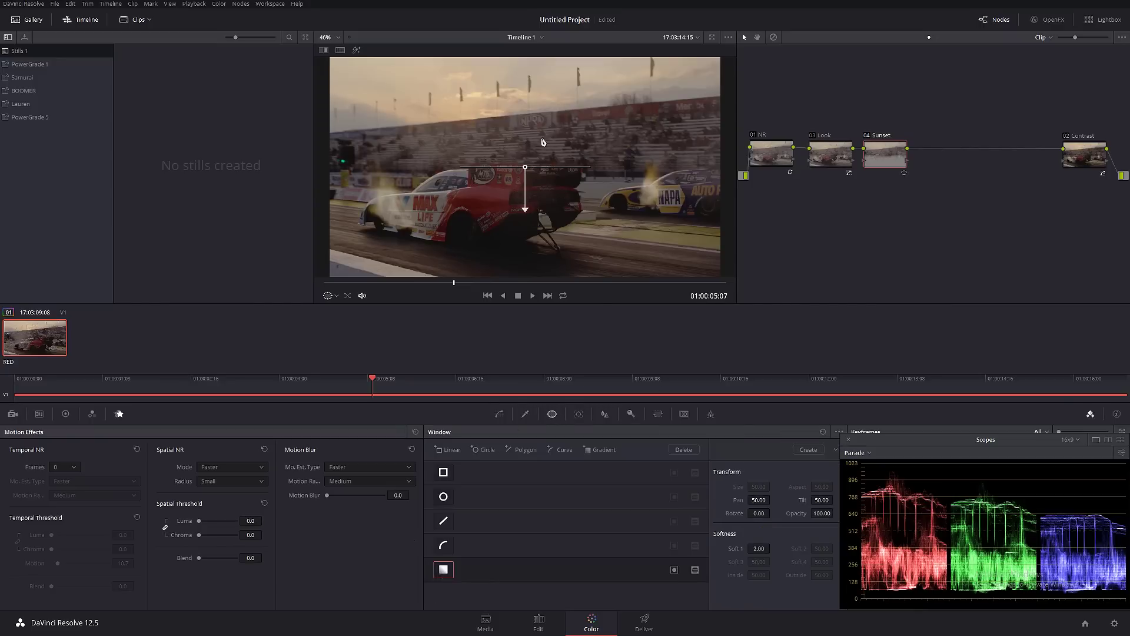
pyautogui.moveTo(528, 169); pyautogui.dragTo(520, 59)
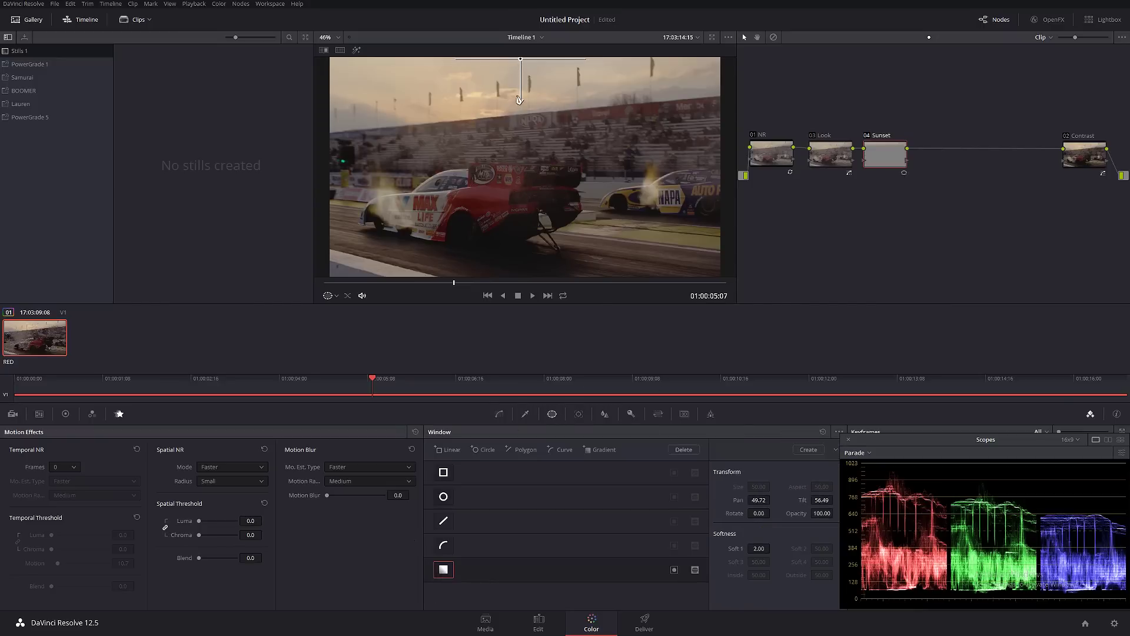
pyautogui.moveTo(520, 101)
pyautogui.mouseDown()
pyautogui.moveTo(520, 130)
pyautogui.moveTo(517, 121)
pyautogui.mouseUp()
# Step: Preview the matte, show the window overlay, and spread the gradient's softness further down
pyautogui.hotkey('shift', 'h')
pyautogui.click(336, 295)
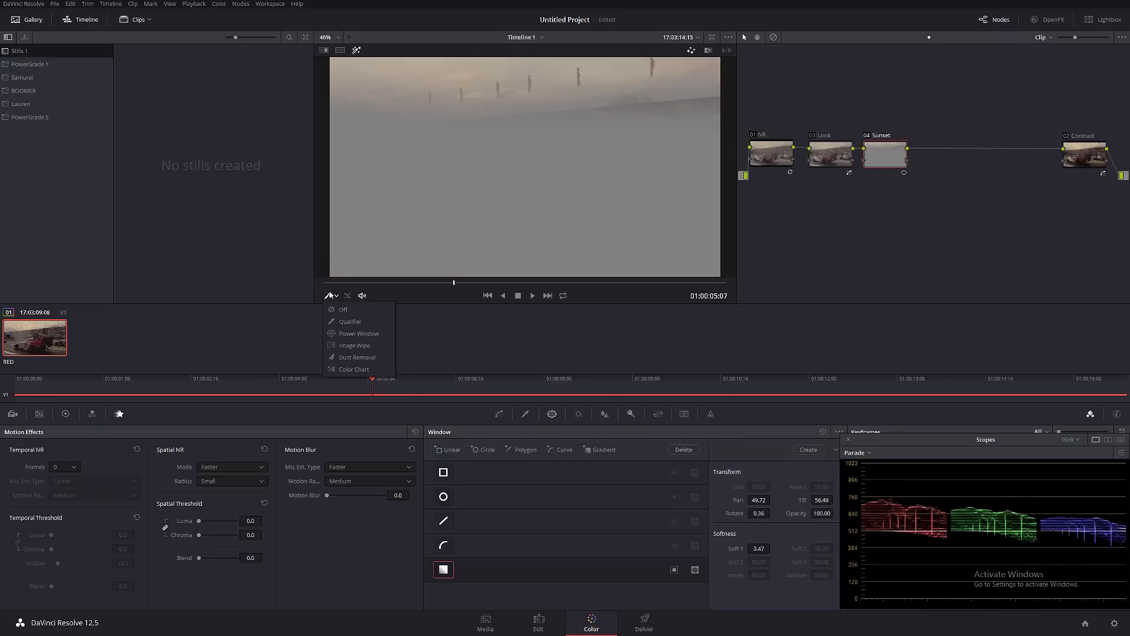
pyautogui.click(348, 333)
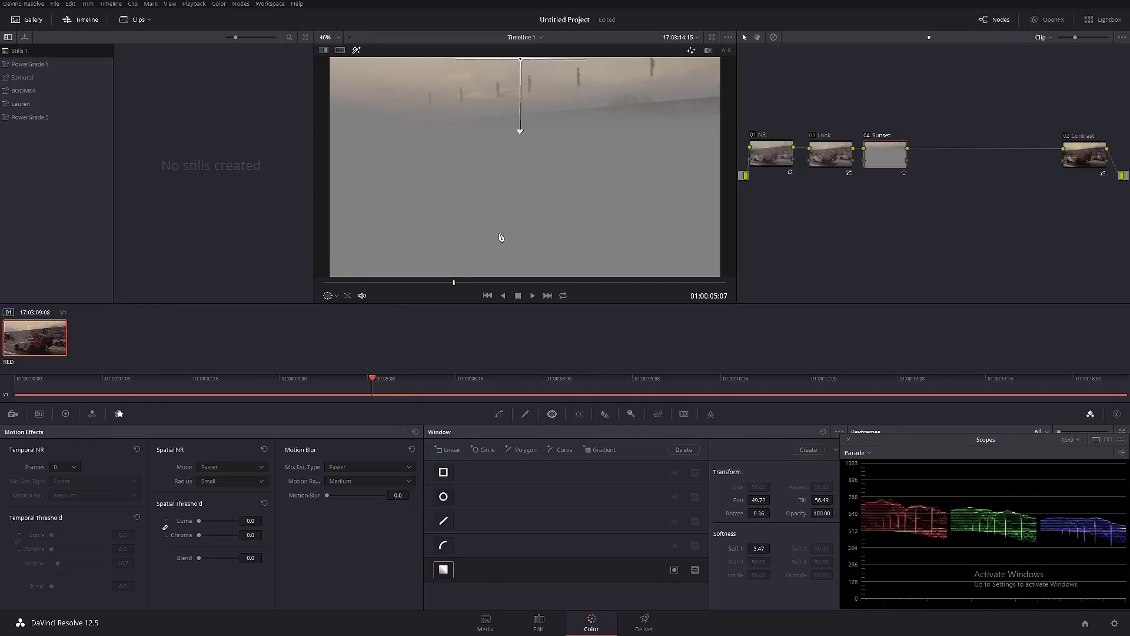
pyautogui.moveTo(517, 126); pyautogui.dragTo(520, 164)
pyautogui.click(526, 415)
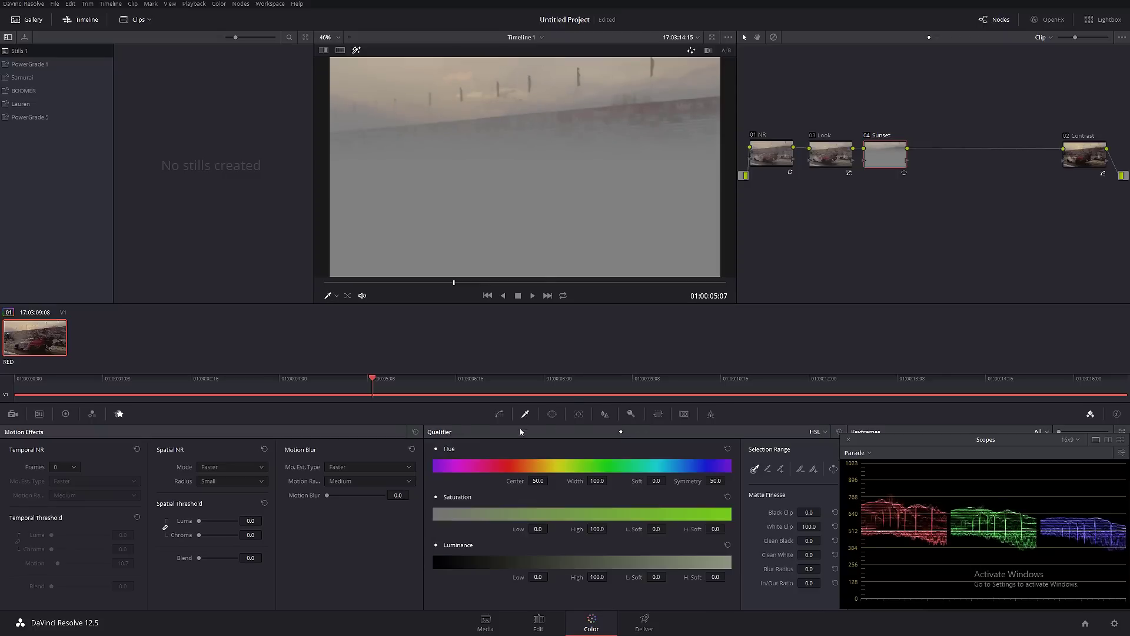
# Step: Set the luminance qualifier to Low 63.3 and L.Soft 5.7, then turn off highlight
pyautogui.moveTo(538, 577); pyautogui.dragTo(550, 576)
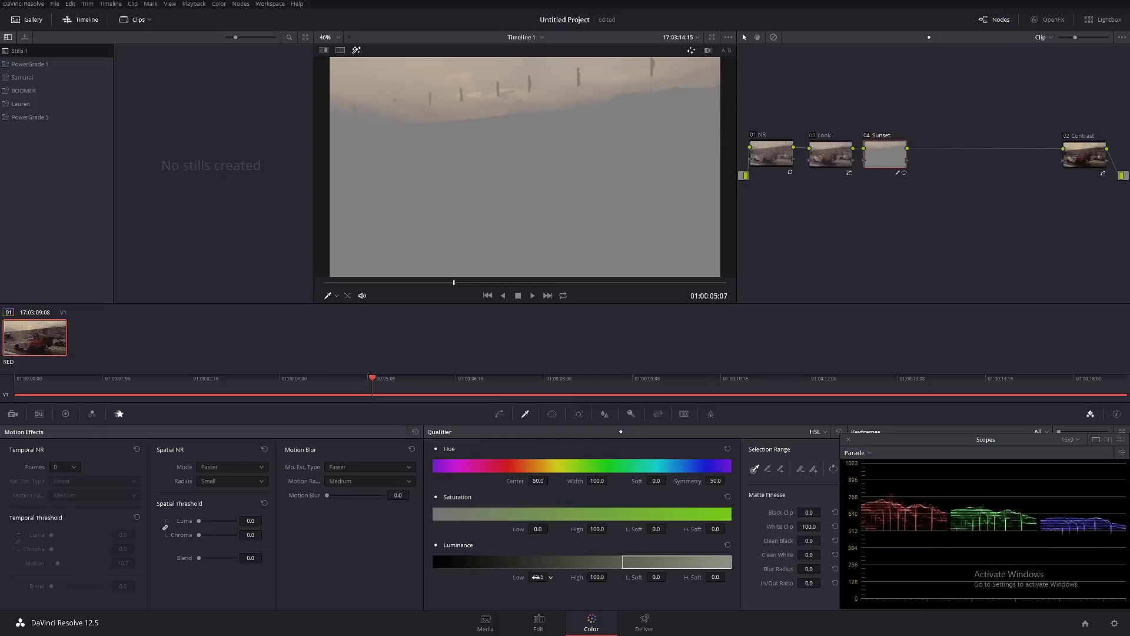
pyautogui.moveTo(656, 577); pyautogui.dragTo(669, 576)
pyautogui.click(357, 50)
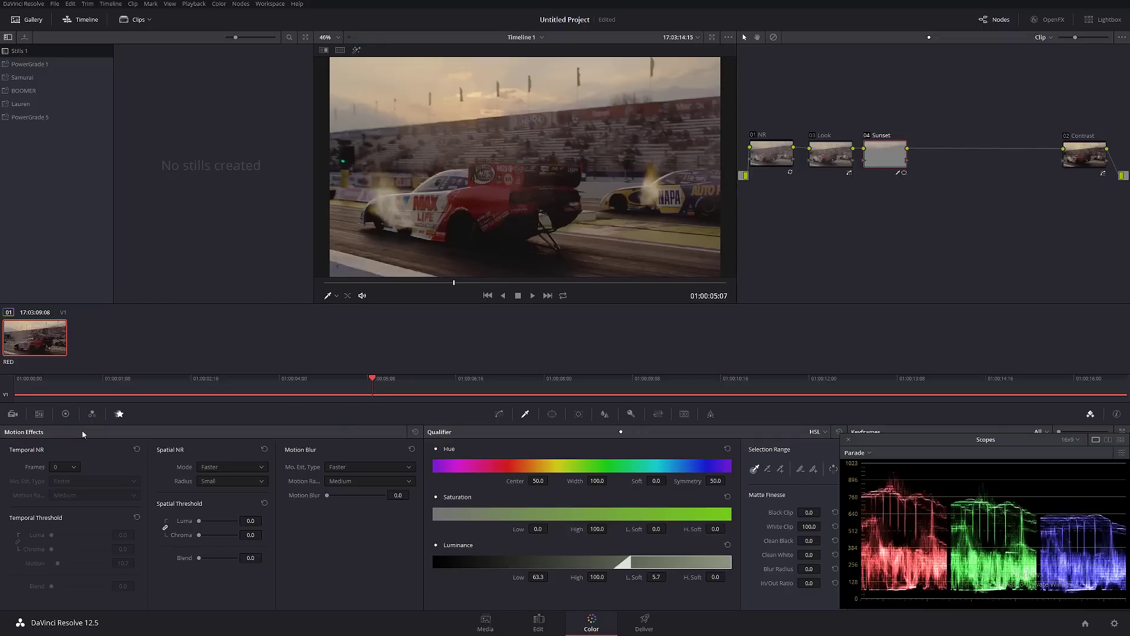
# Step: Show the Color Wheels palette in Primaries Wheels mode
pyautogui.click(65, 414)
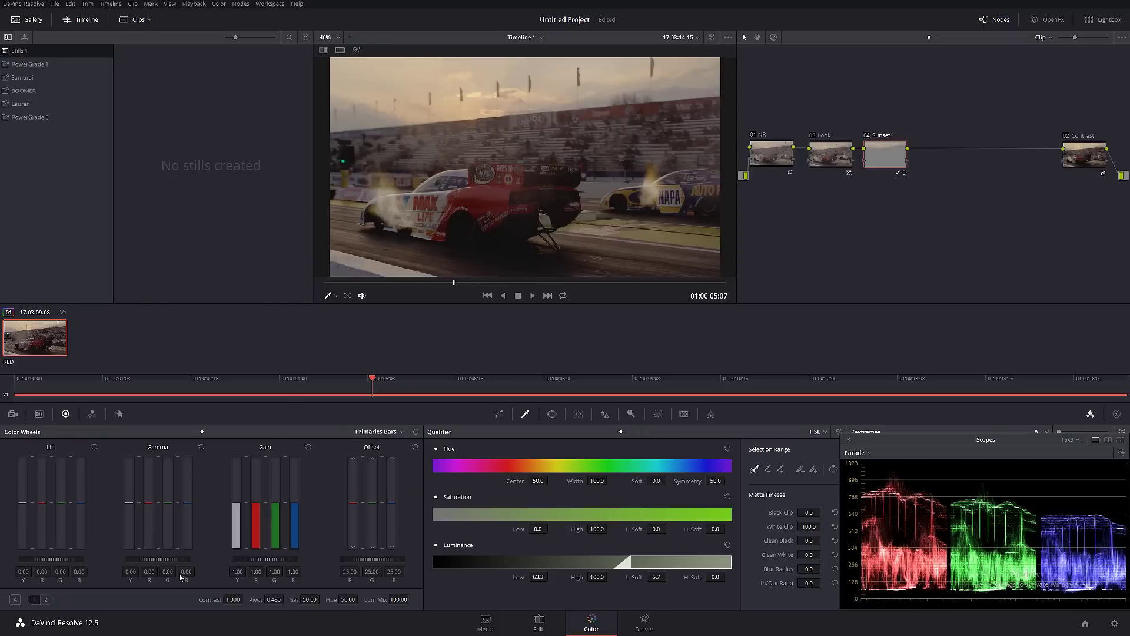
pyautogui.click(393, 431)
pyautogui.click(380, 445)
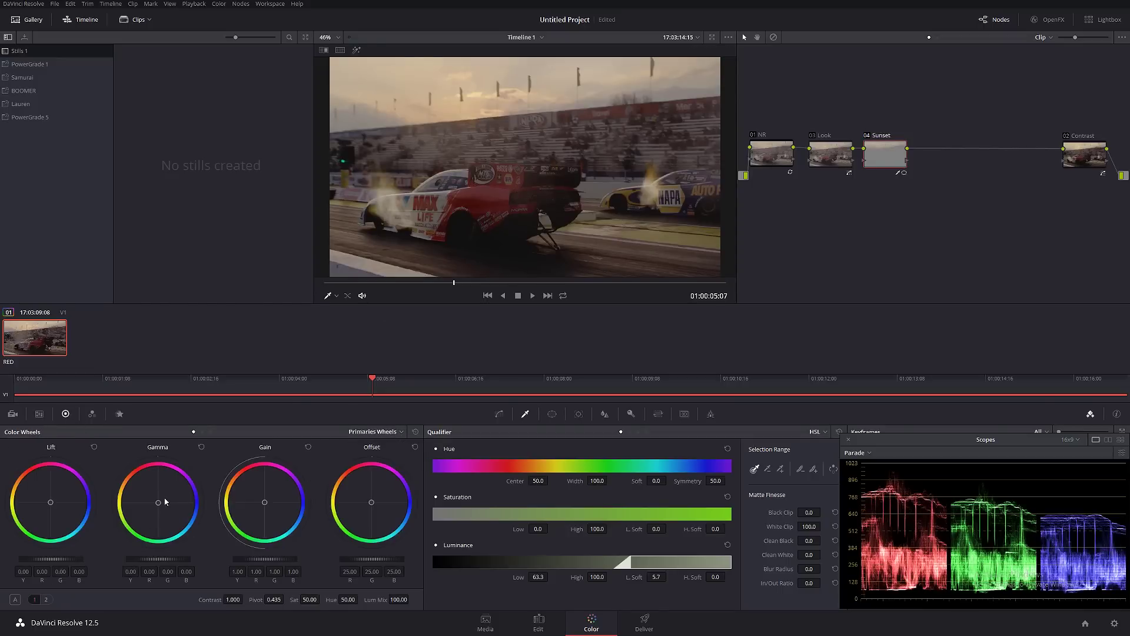
# Step: Warm the Sunset gamma to red 0.05 and blue -0.05, then check a later frame
pyautogui.moveTo(157, 502); pyautogui.dragTo(150, 496)
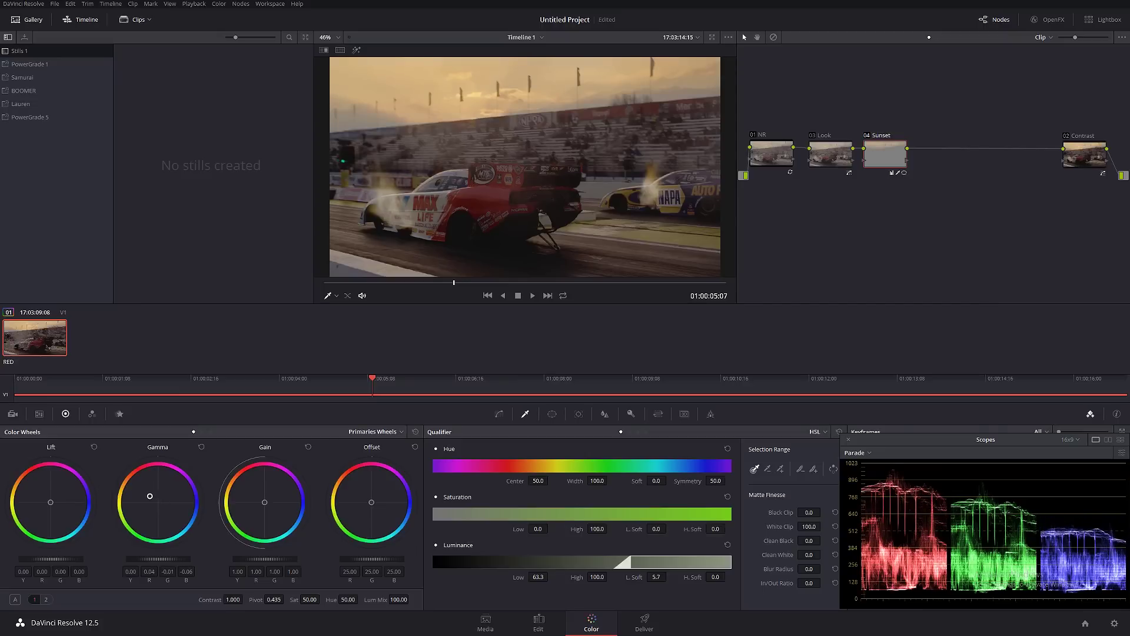
pyautogui.moveTo(165, 562); pyautogui.dragTo(169, 562)
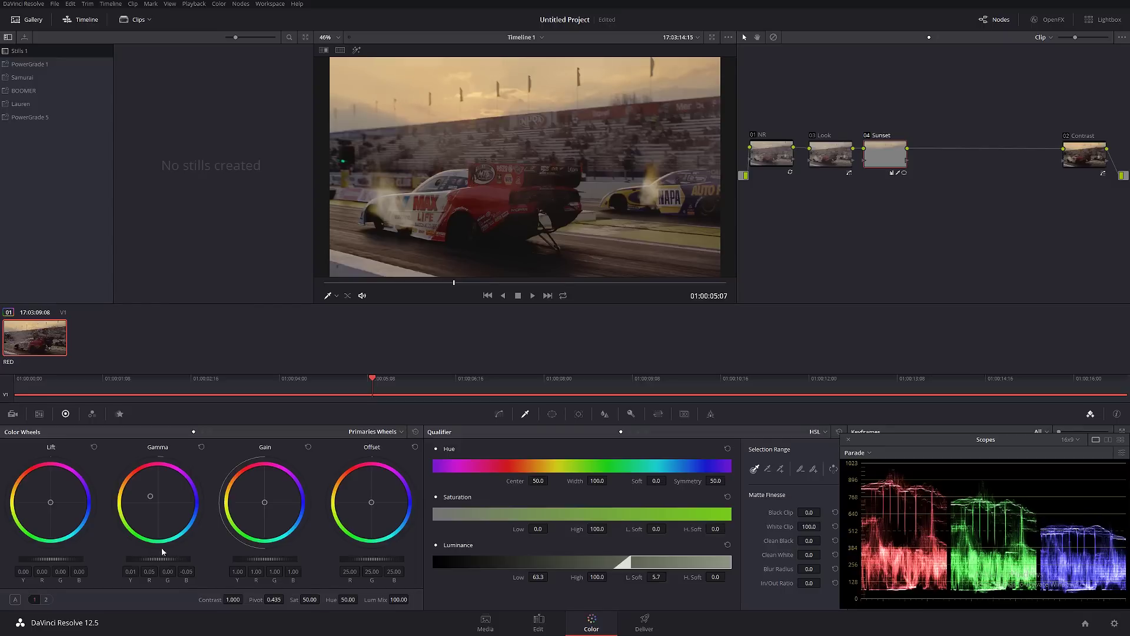
pyautogui.moveTo(150, 496); pyautogui.dragTo(150, 495)
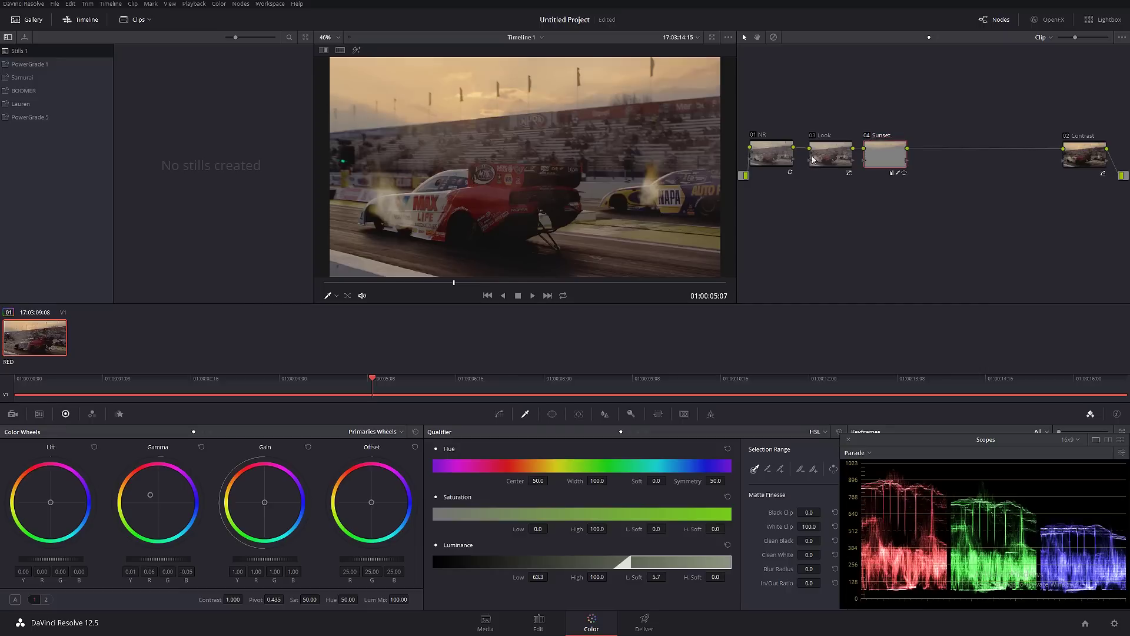
pyautogui.moveTo(469, 285); pyautogui.dragTo(563, 283)
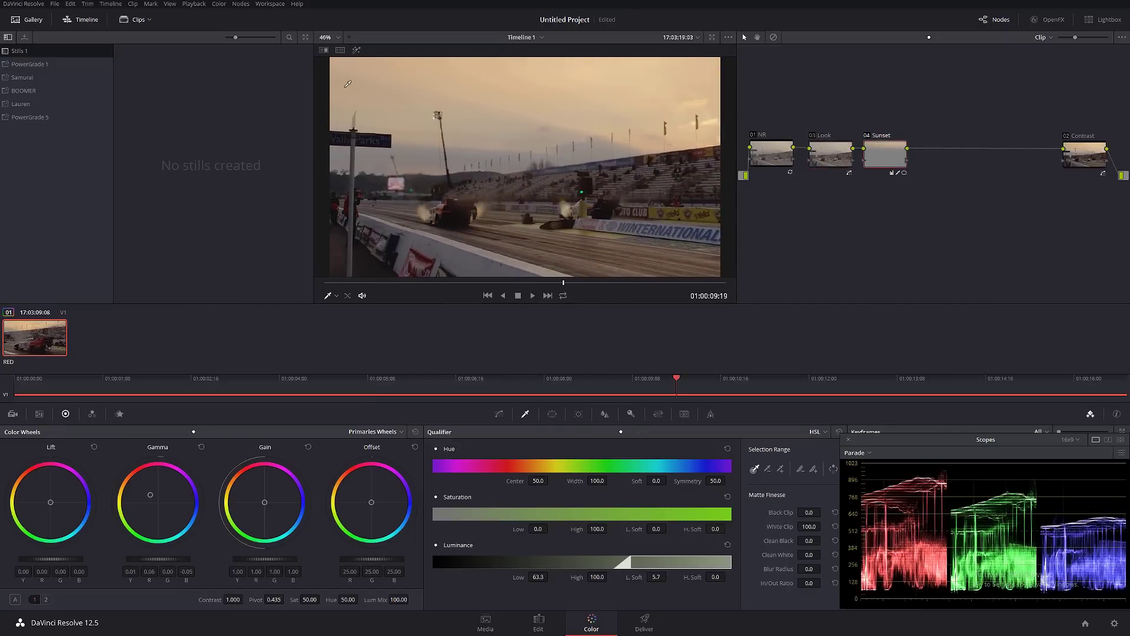
# Step: Compare the clip with and without Sunset across frames, then add node 05 after it
pyautogui.click(356, 50)
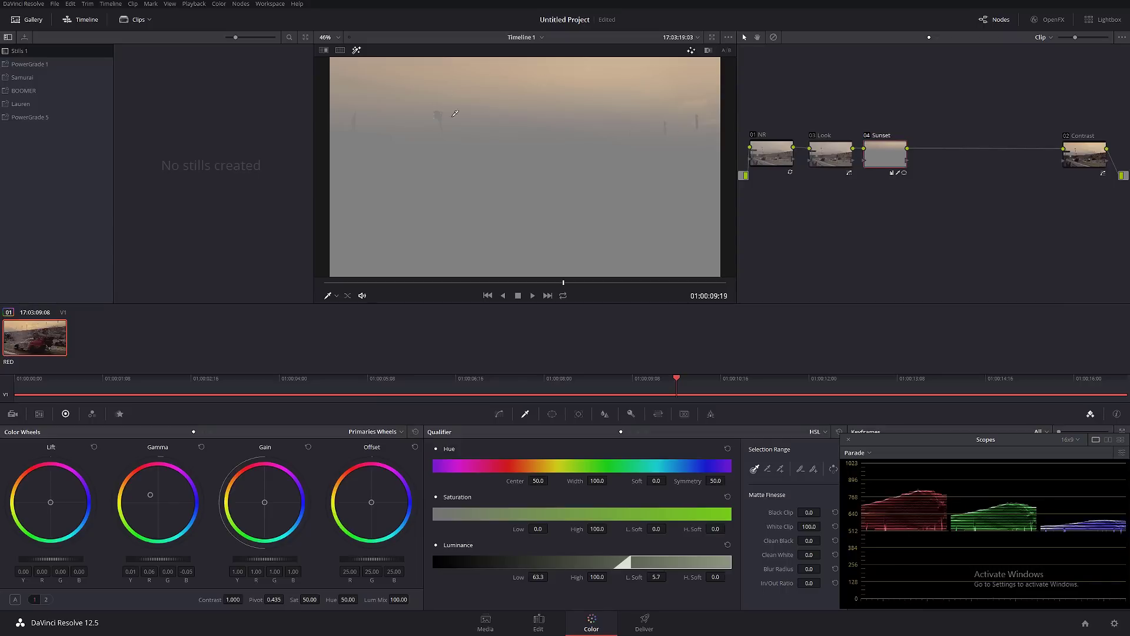
pyautogui.click(356, 50)
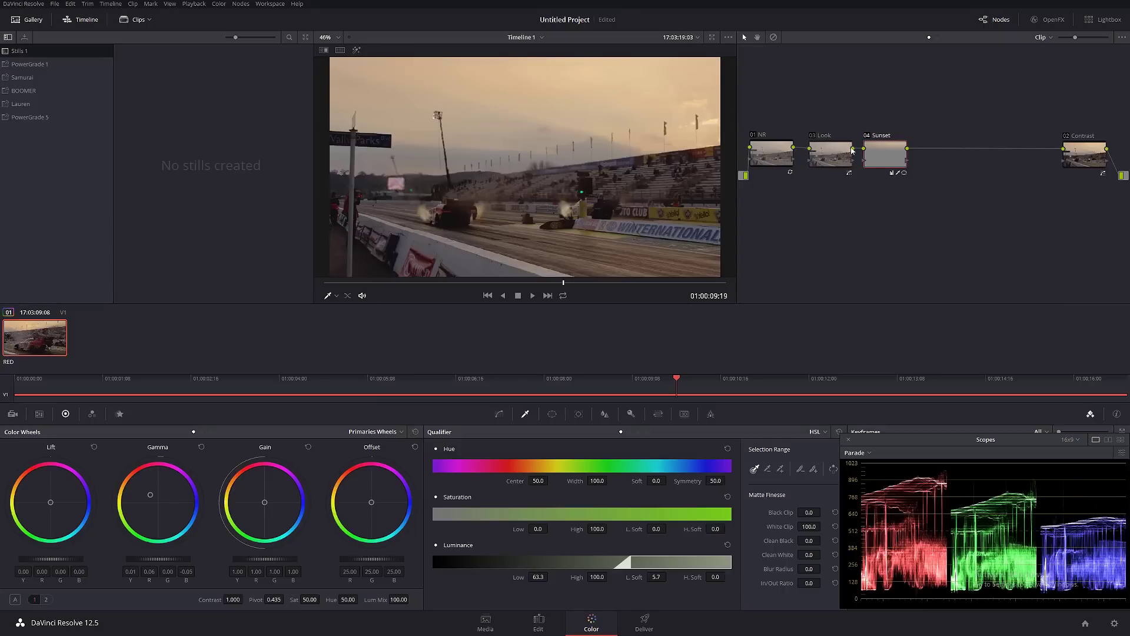
pyautogui.hotkey('ctrl', 'd')
pyautogui.hotkey('ctrl', 'd')
pyautogui.hotkey('ctrl', 'd')
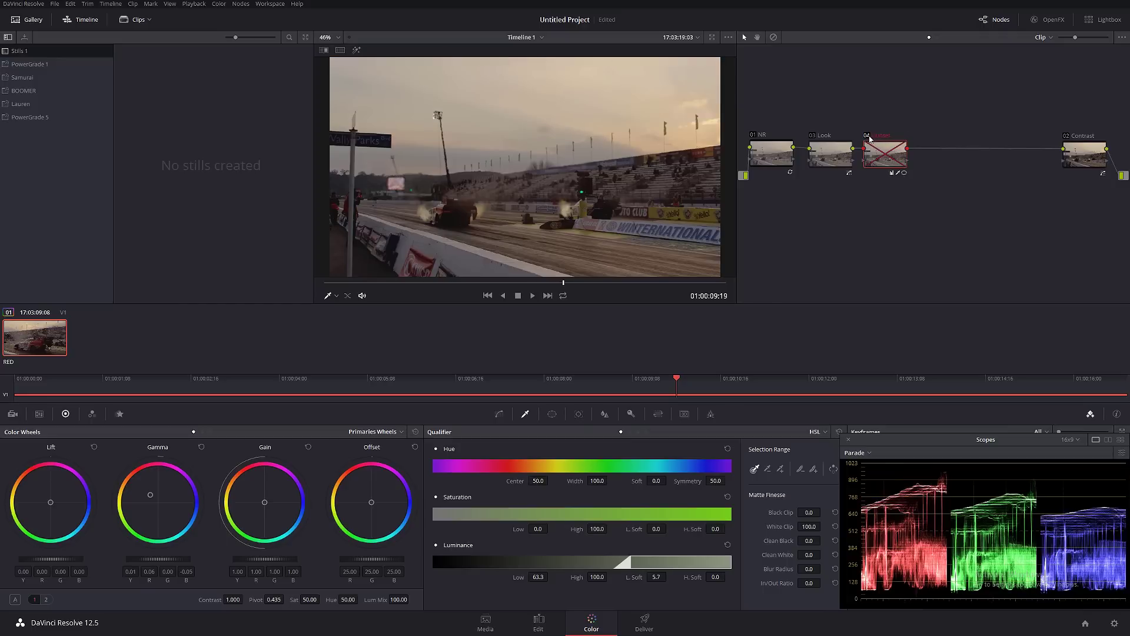
pyautogui.hotkey('ctrl', 'd')
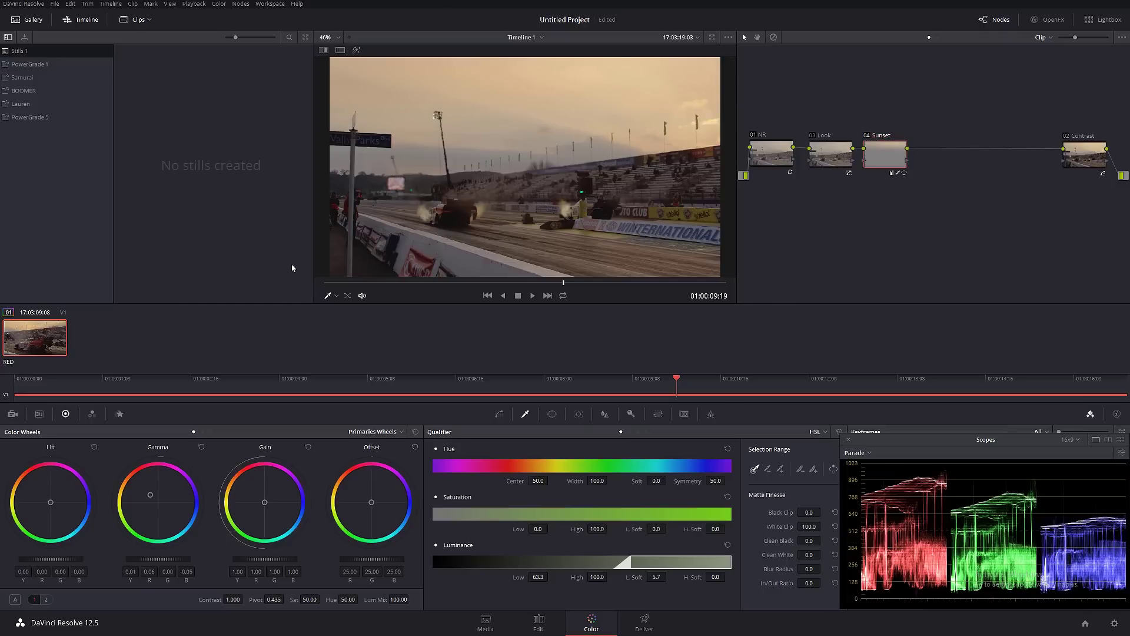
pyautogui.click(437, 283)
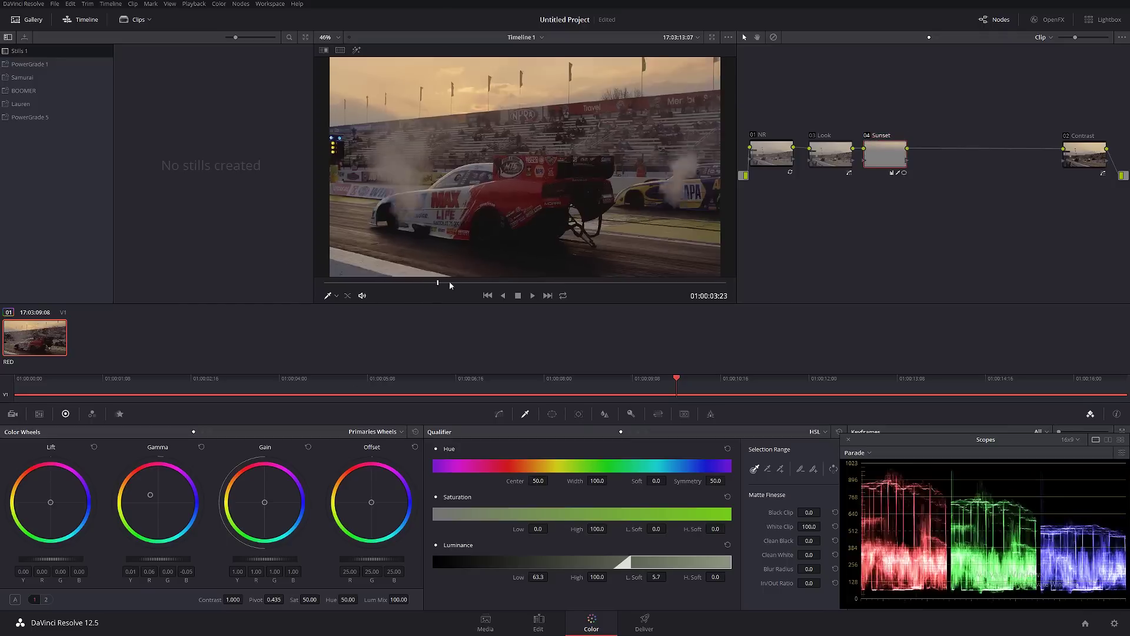
pyautogui.moveTo(450, 281); pyautogui.dragTo(404, 267)
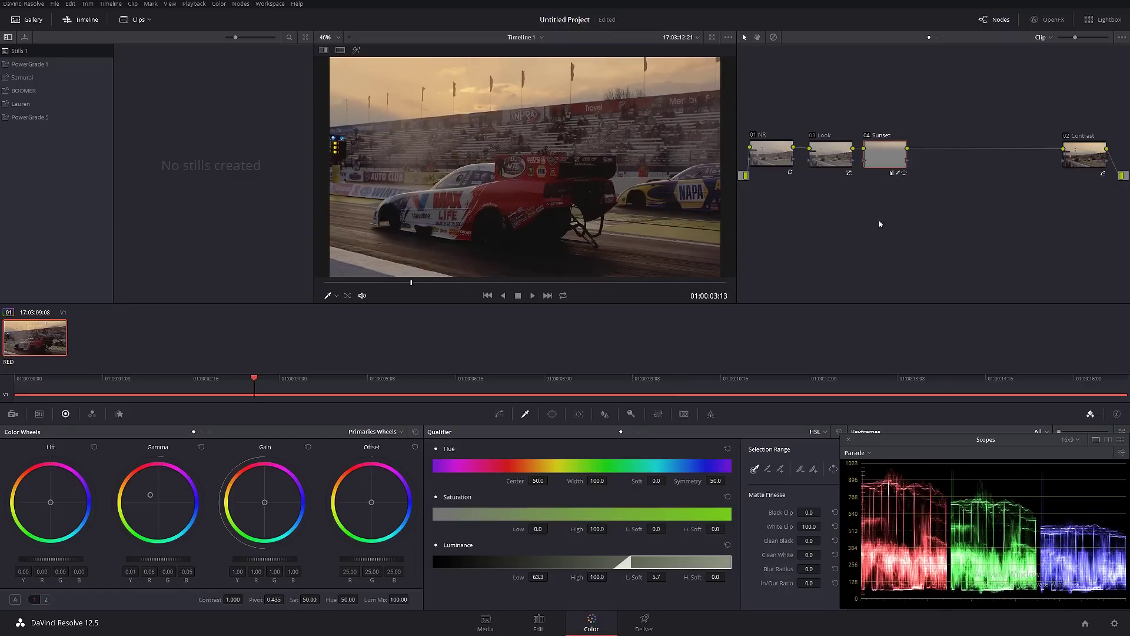
pyautogui.hotkey('alt', 's')
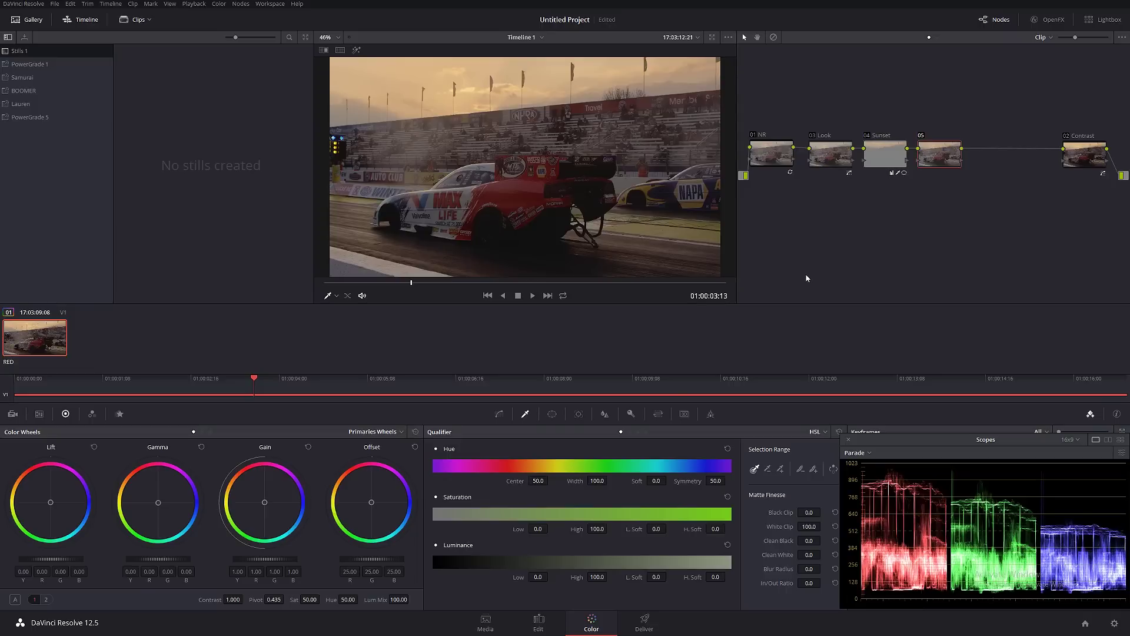
# Step: Add layer node 07 beneath node 05 and arrange both nodes
pyautogui.hotkey('alt', 'l')
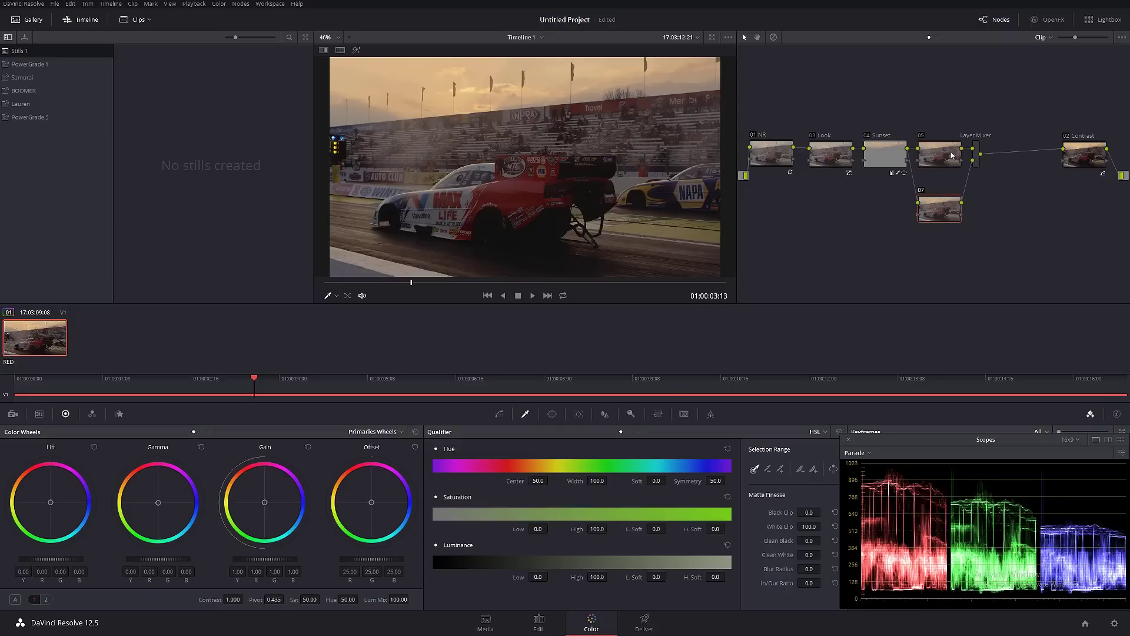
pyautogui.moveTo(937, 136); pyautogui.dragTo(937, 124)
pyautogui.moveTo(938, 210); pyautogui.dragTo(942, 195)
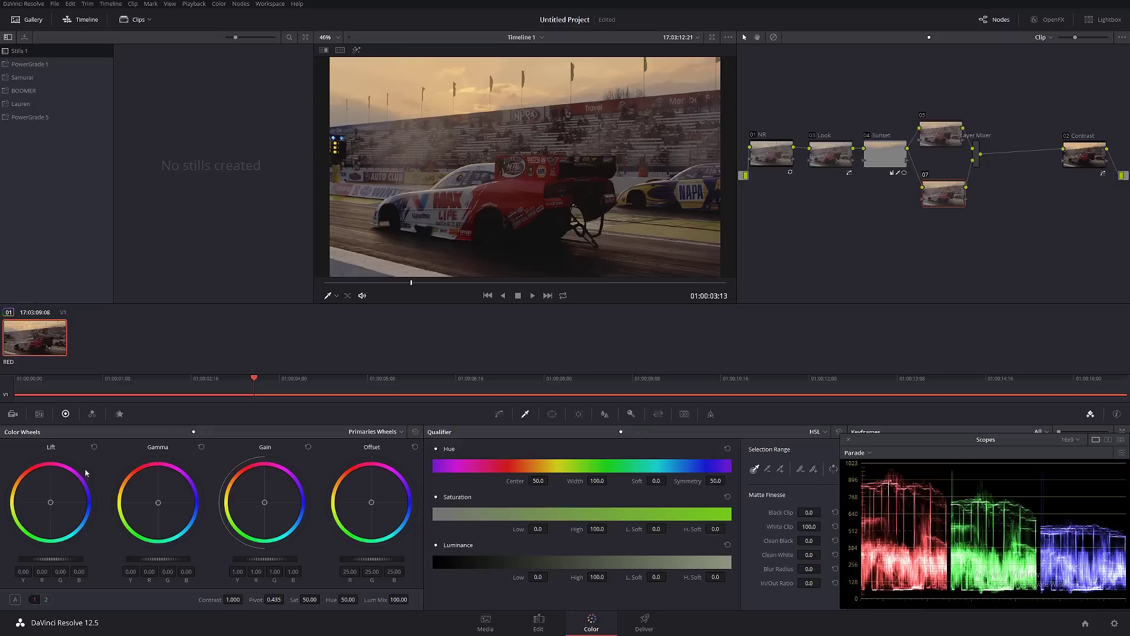
# Step: Make node 07 monochrome in the RGB Mixer with a raised Red Output slider
pyautogui.click(90, 415)
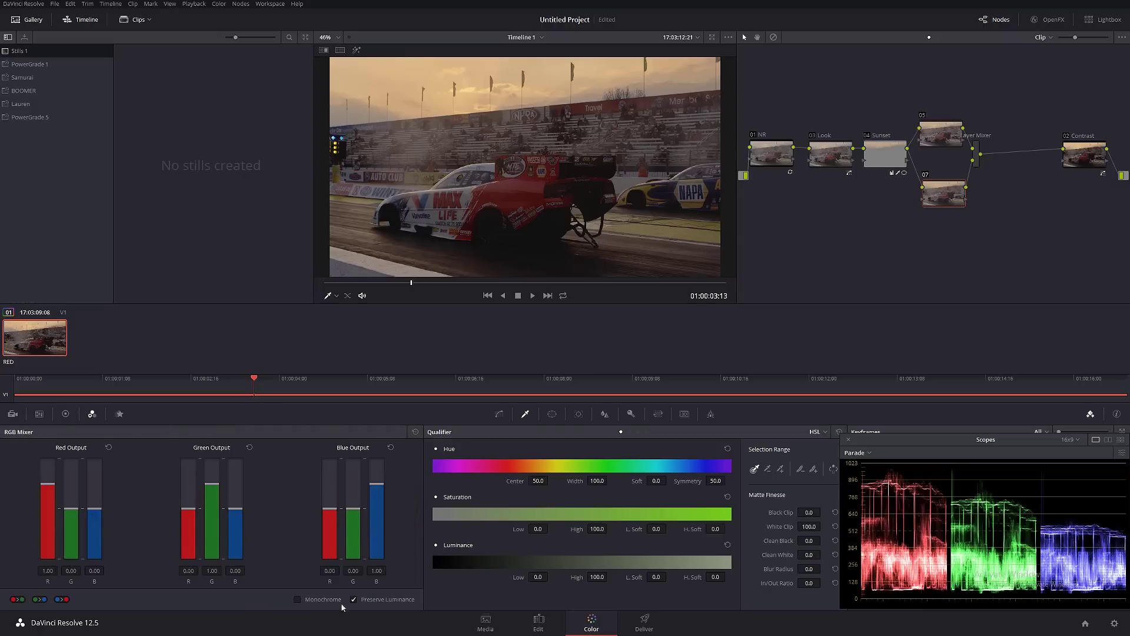
pyautogui.click(297, 599)
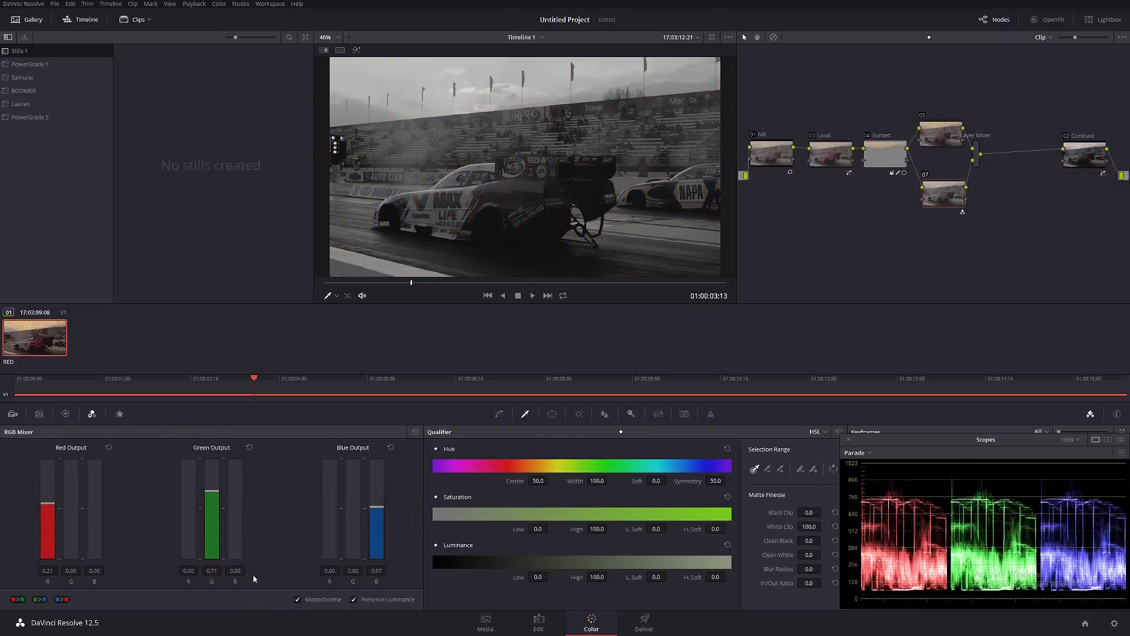
pyautogui.moveTo(48, 503); pyautogui.dragTo(49, 491)
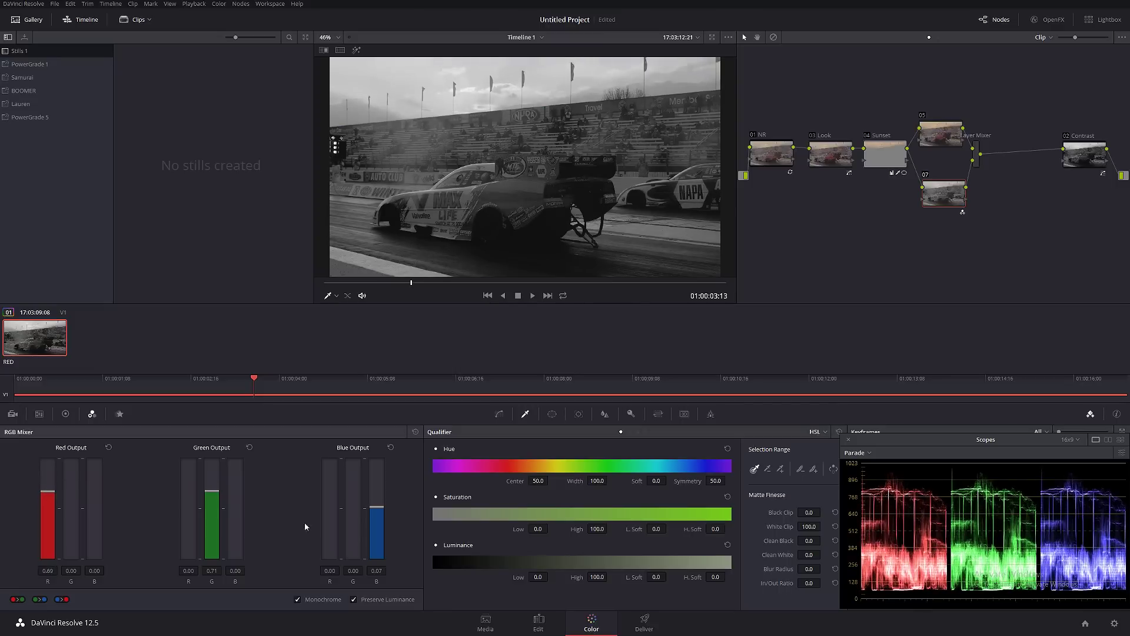
pyautogui.click(977, 156)
pyautogui.rightClick(977, 155)
# Step: Set the Layer Mixer to Screen composite mode and check the blend on a later frame
pyautogui.moveTo(1015, 205)
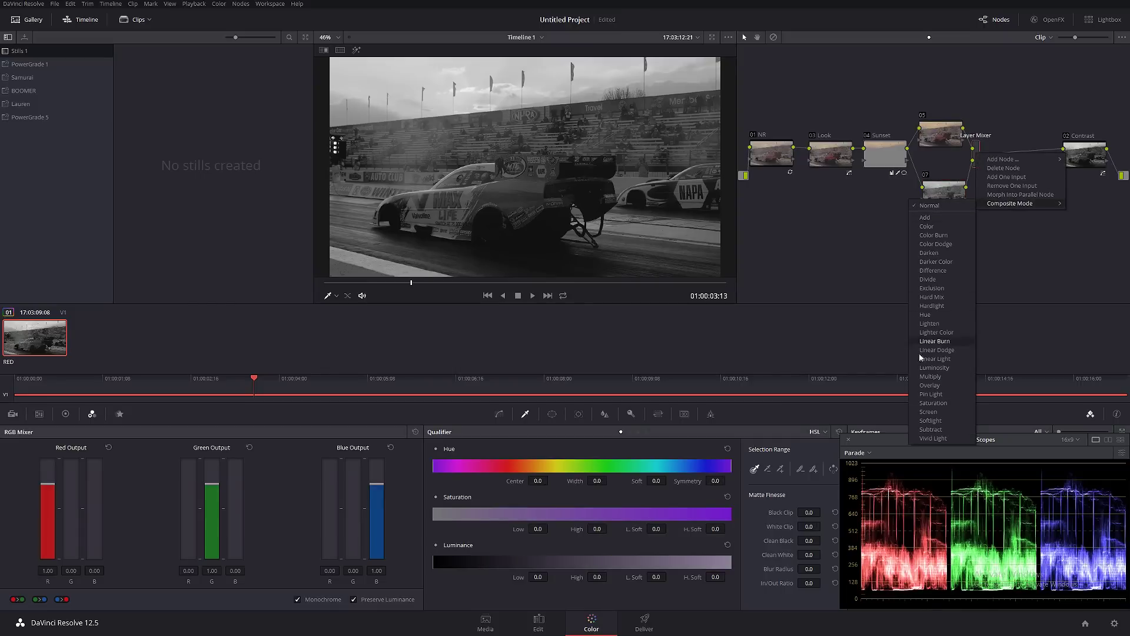
pyautogui.click(928, 412)
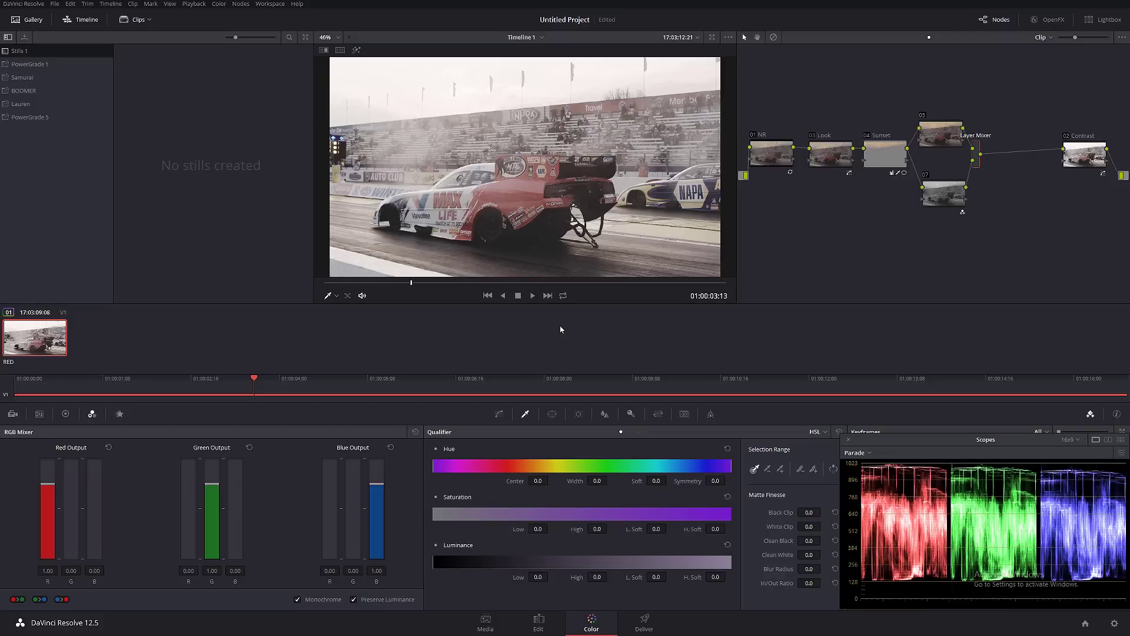
pyautogui.moveTo(426, 282); pyautogui.dragTo(455, 282)
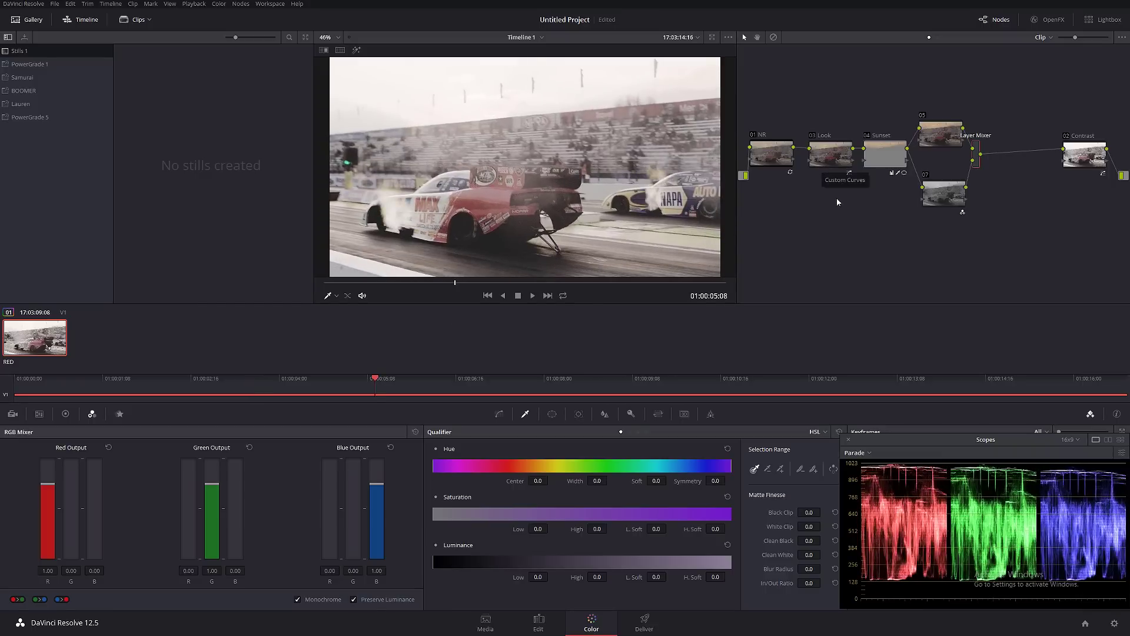
pyautogui.click(940, 199)
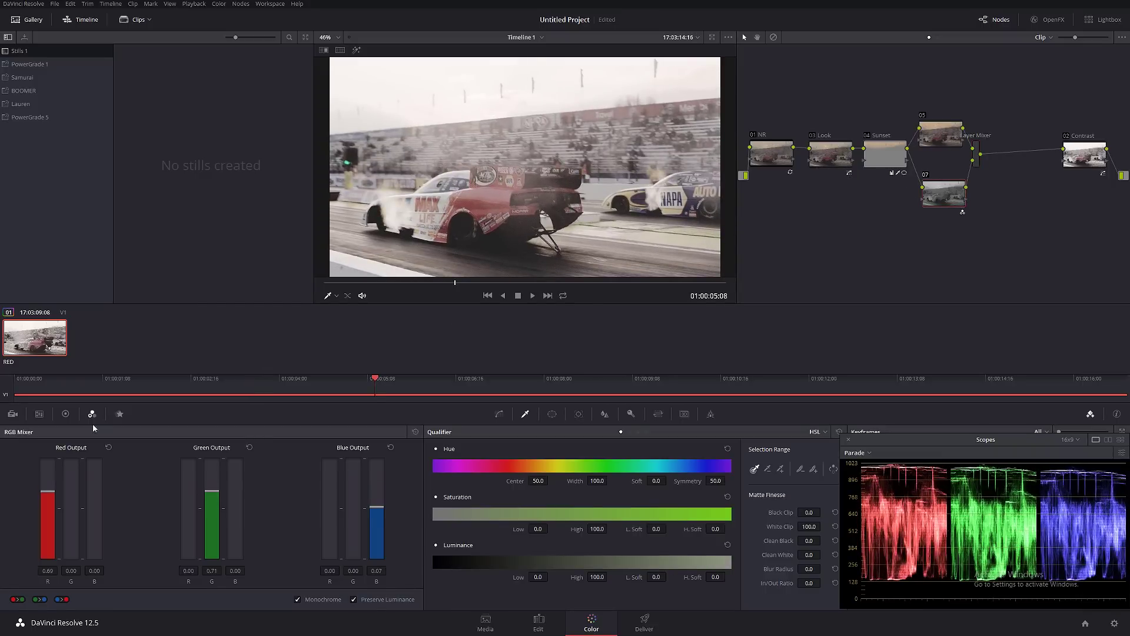
pyautogui.click(500, 414)
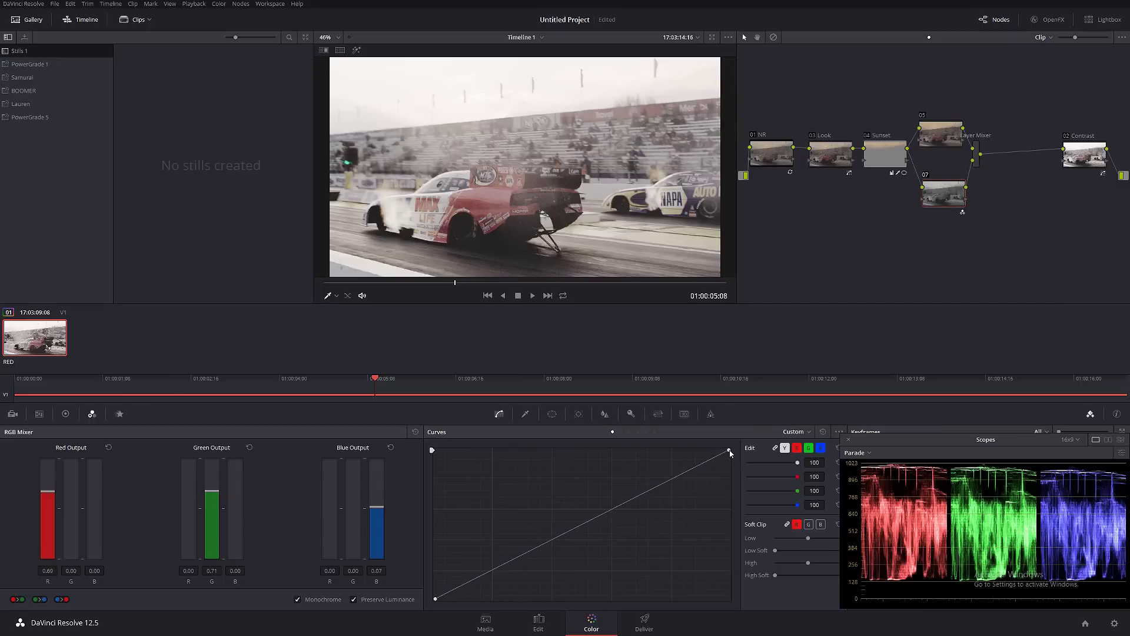
# Step: Drag node 07's curve top point down to tame the Screen blend, then add serial node 08 after the Layer Mixer
pyautogui.moveTo(732, 453); pyautogui.dragTo(749, 522)
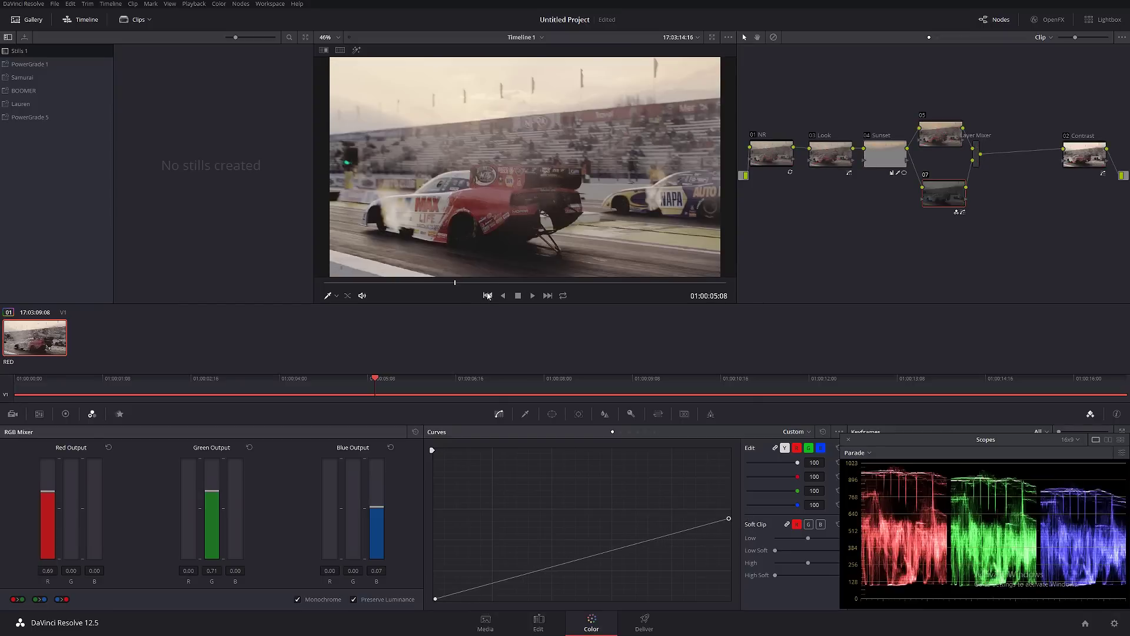
pyautogui.moveTo(465, 282); pyautogui.dragTo(408, 281)
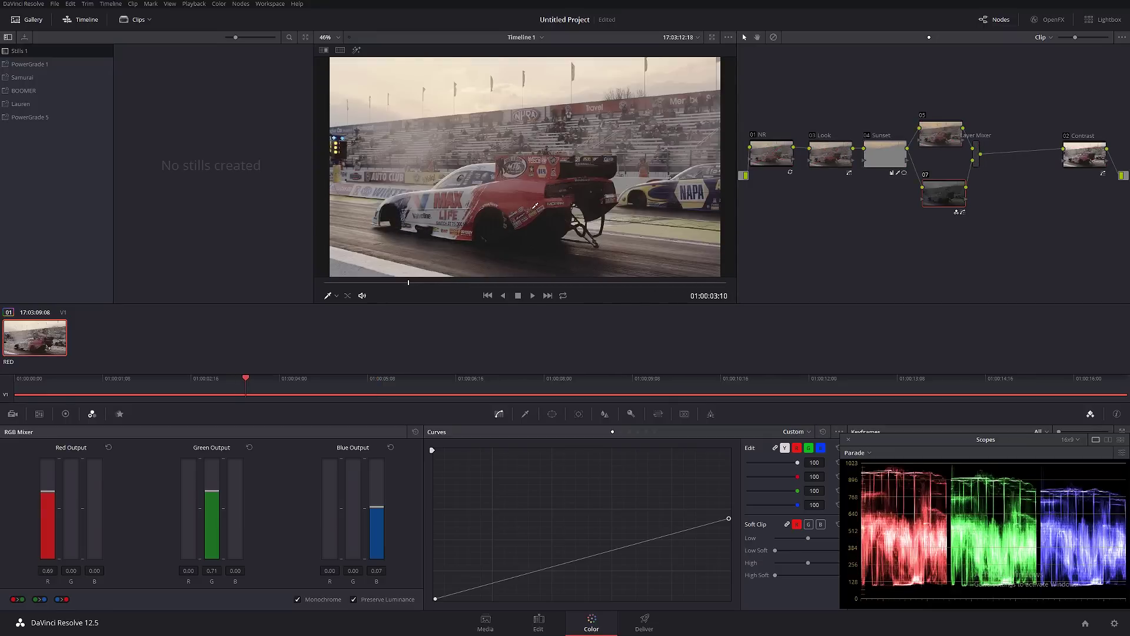
pyautogui.click(976, 160)
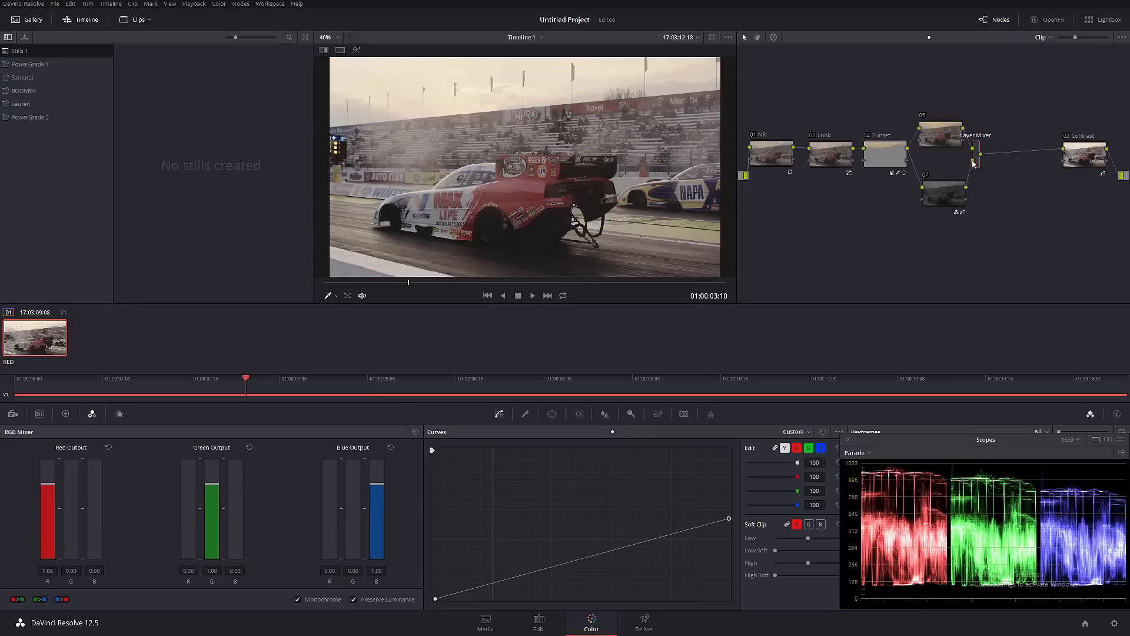
pyautogui.hotkey('alt', 's')
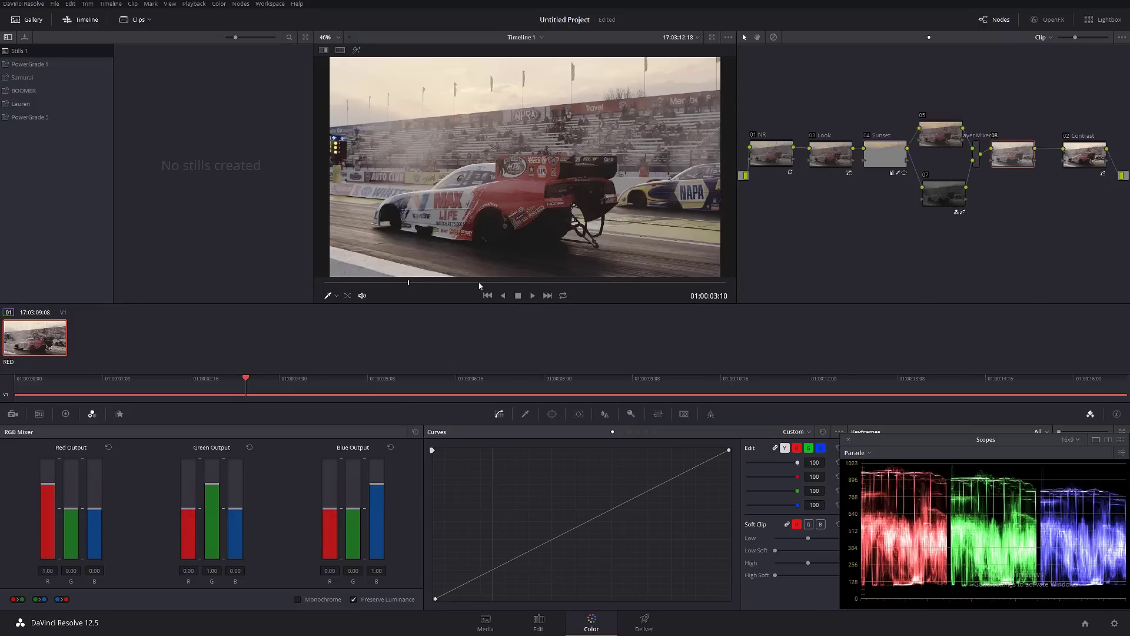
pyautogui.press('l')
pyautogui.press('l')
pyautogui.press('l')
pyautogui.moveTo(598, 280); pyautogui.dragTo(418, 281)
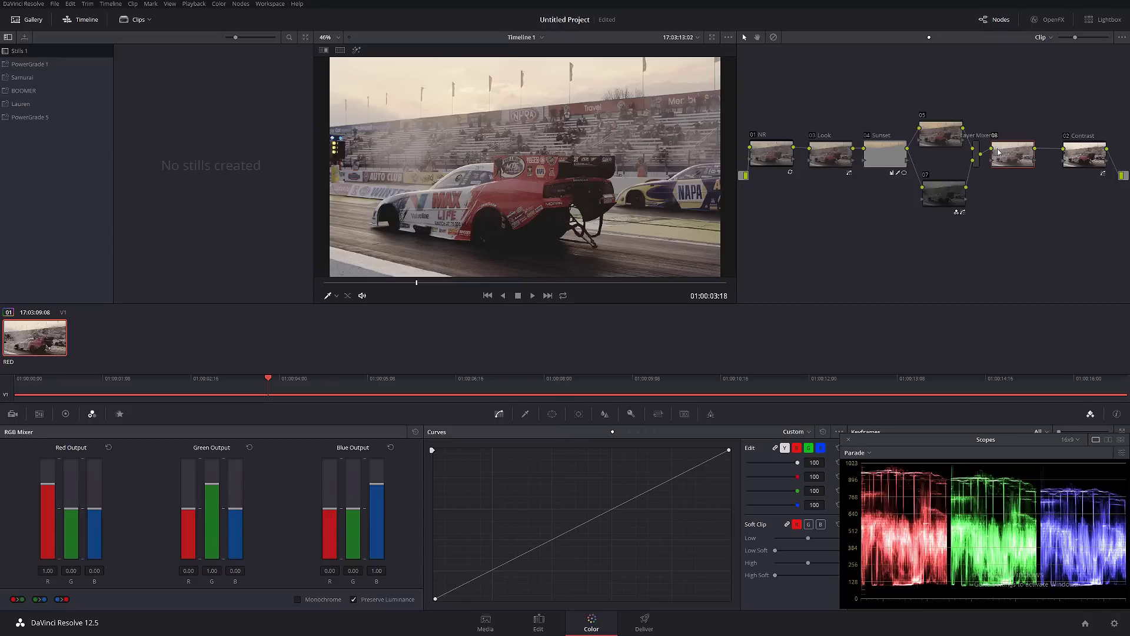
pyautogui.moveTo(830, 160); pyautogui.dragTo(792, 119)
# Step: Rearrange the Sunset, 05, 07, Layer Mixer and 08 nodes into a tighter layout
pyautogui.moveTo(886, 157); pyautogui.dragTo(827, 160)
pyautogui.moveTo(936, 134); pyautogui.dragTo(871, 121)
pyautogui.moveTo(930, 196); pyautogui.dragTo(862, 201)
pyautogui.moveTo(872, 129); pyautogui.dragTo(872, 131)
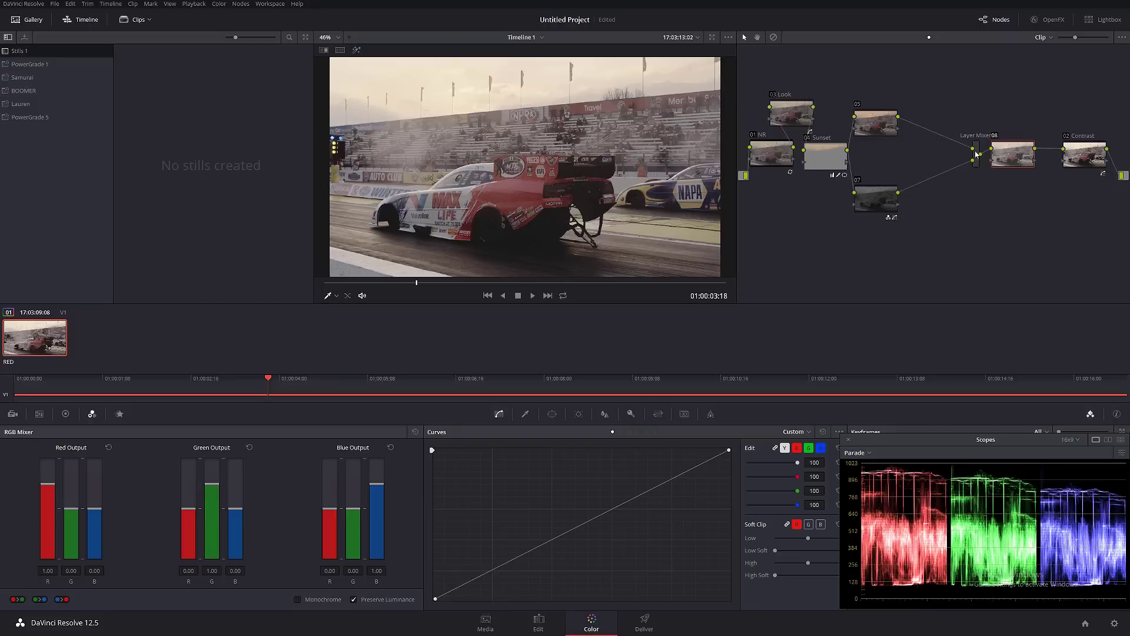
pyautogui.moveTo(975, 156); pyautogui.dragTo(933, 163)
# Step: Label node 08 as CAR
pyautogui.rightClick(933, 163)
pyautogui.click(970, 178)
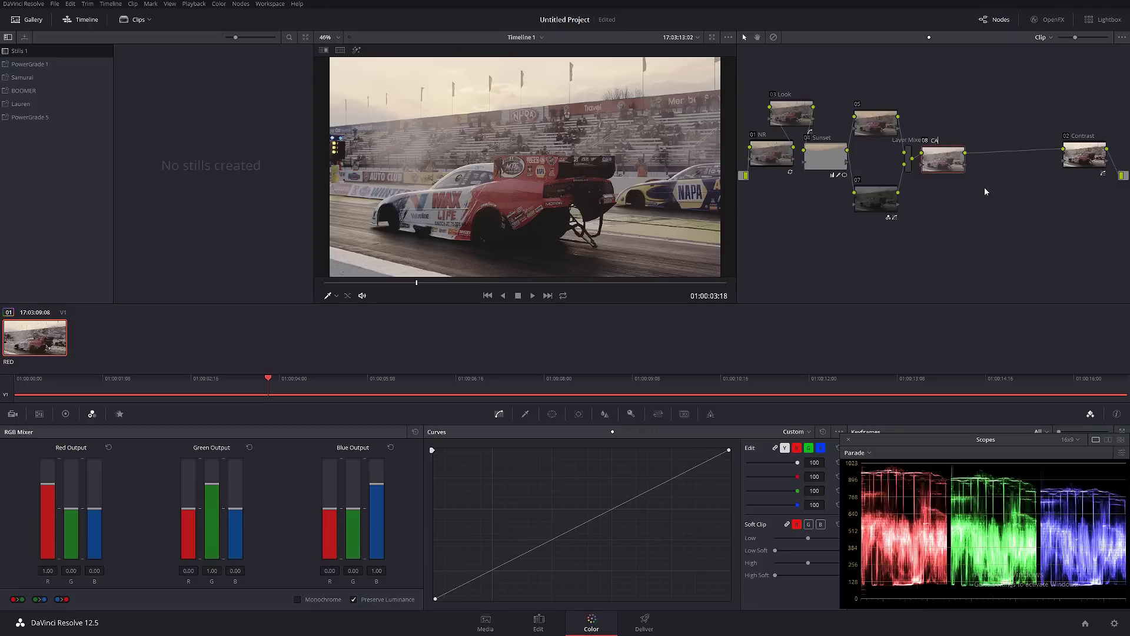
pyautogui.write('CAR')
pyautogui.click(552, 414)
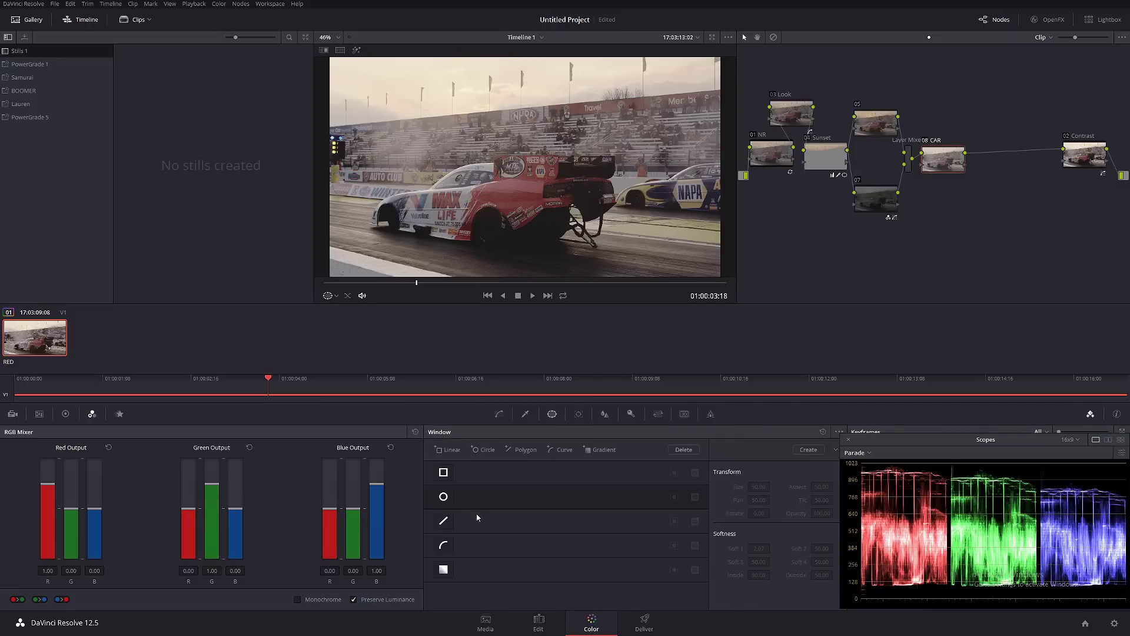
# Step: Start a freehand curve window at the car's front, tracing the nose, roofline, rear deck and wing
pyautogui.click(444, 548)
pyautogui.scroll(3, 398, 209)
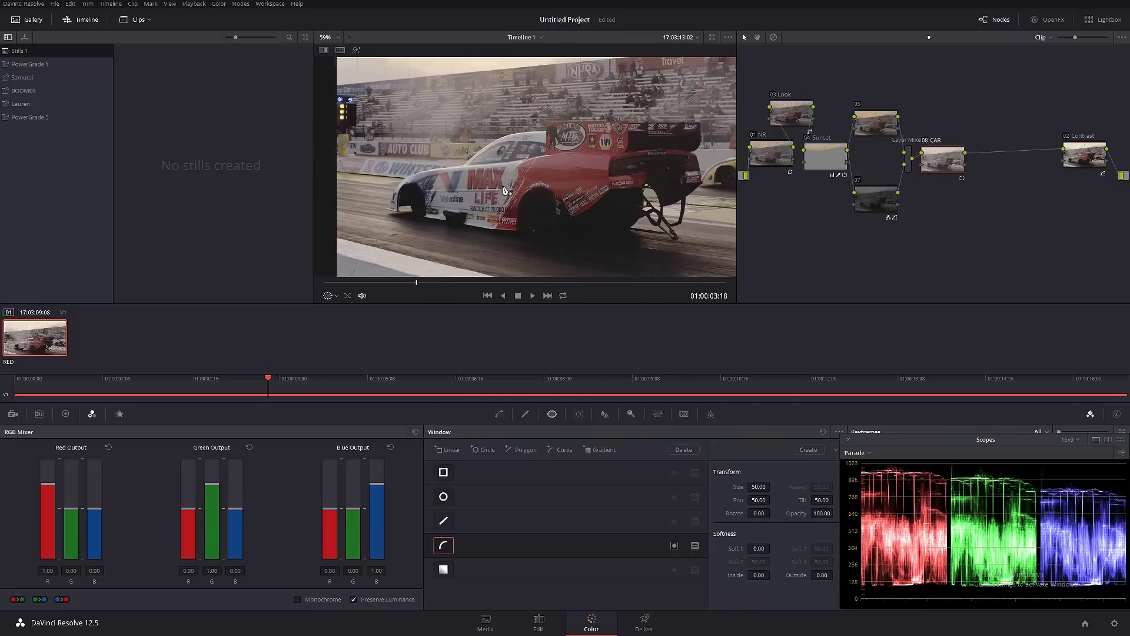
pyautogui.click(398, 202)
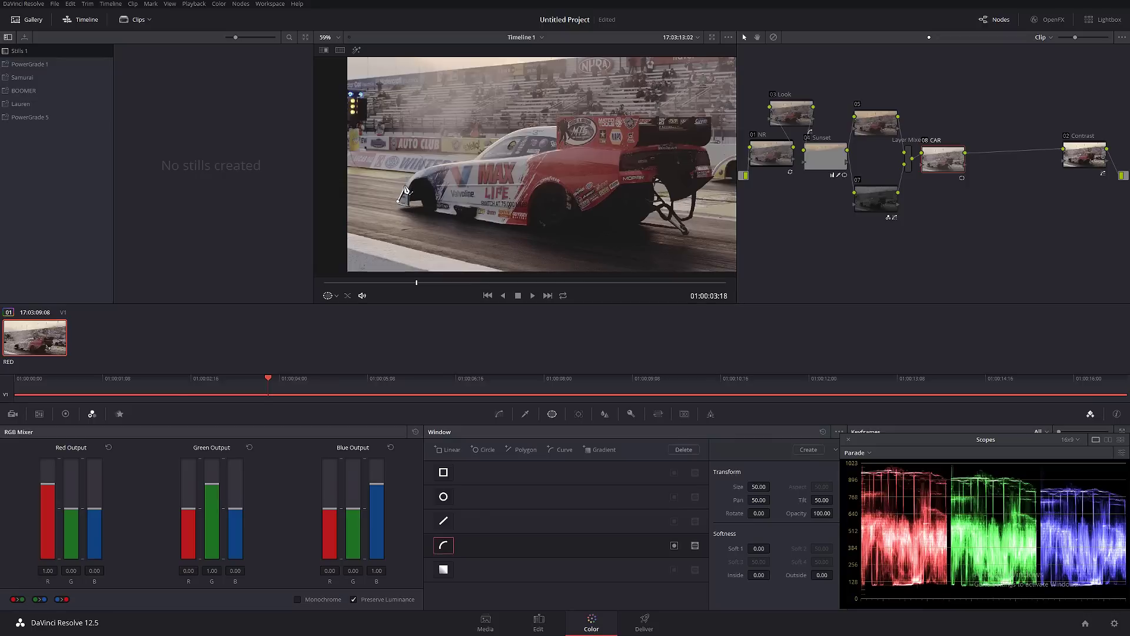
pyautogui.click(404, 184)
pyautogui.click(414, 173)
pyautogui.click(433, 169)
pyautogui.click(450, 163)
pyautogui.click(468, 161)
pyautogui.click(474, 157)
pyautogui.click(486, 150)
pyautogui.click(505, 135)
pyautogui.click(534, 125)
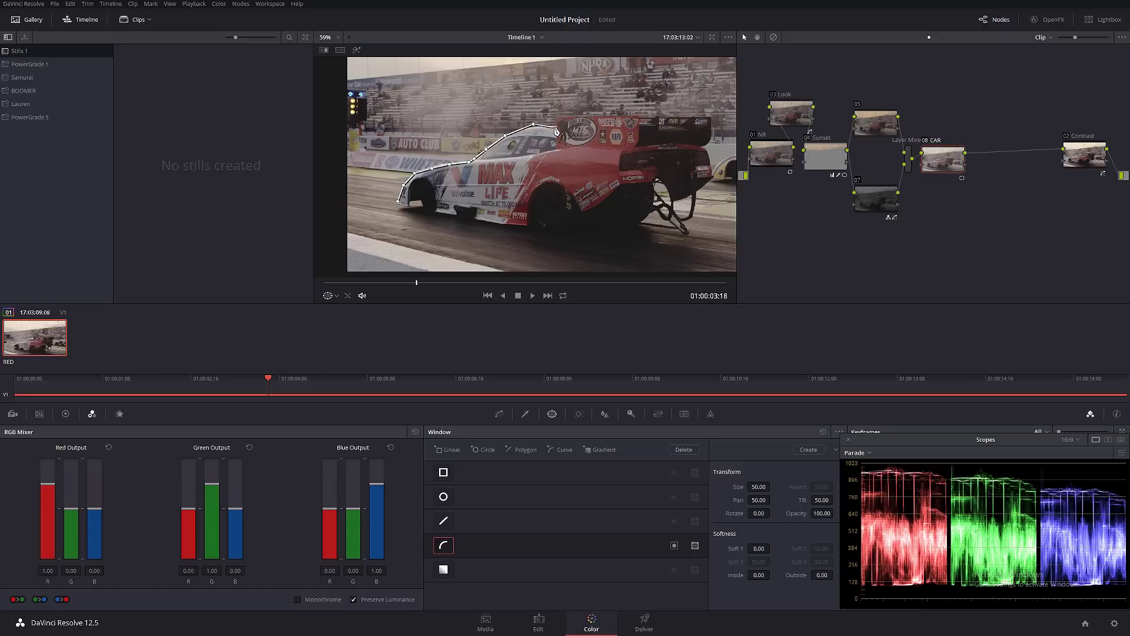
pyautogui.click(557, 116)
pyautogui.click(624, 116)
pyautogui.click(646, 116)
pyautogui.click(695, 117)
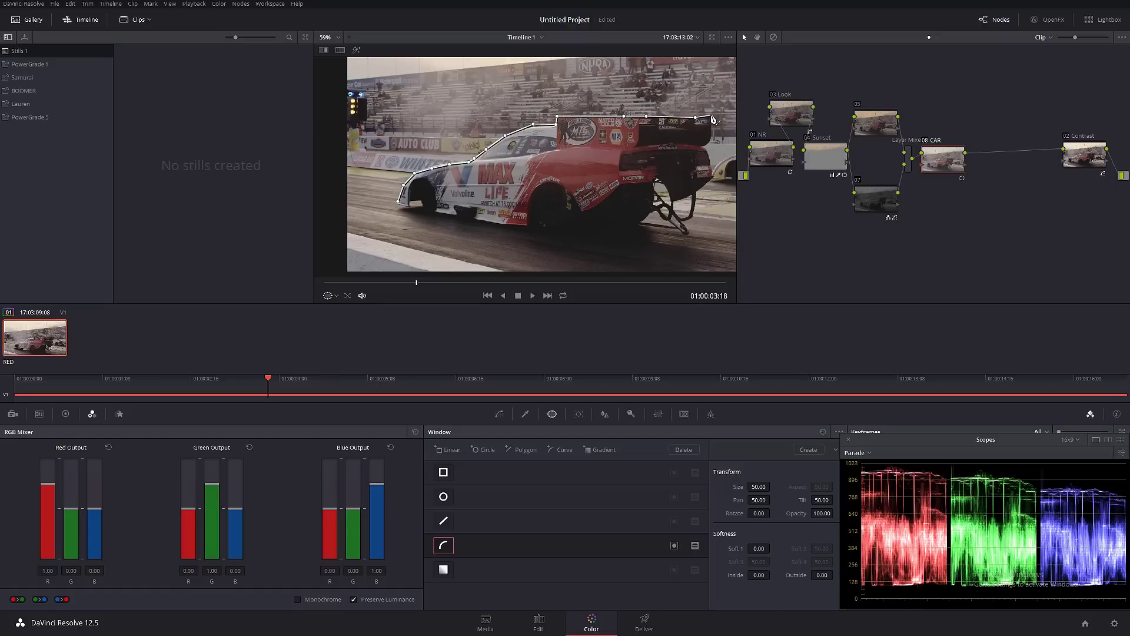
pyautogui.click(711, 116)
# Step: Continue the curve down past the rear wheel, along the ground, and close it at the front
pyautogui.click(704, 144)
pyautogui.click(710, 158)
pyautogui.click(713, 175)
pyautogui.click(697, 191)
pyautogui.click(692, 210)
pyautogui.click(686, 223)
pyautogui.click(662, 225)
pyautogui.click(643, 226)
pyautogui.click(623, 225)
pyautogui.click(579, 235)
pyautogui.click(530, 233)
pyautogui.click(497, 227)
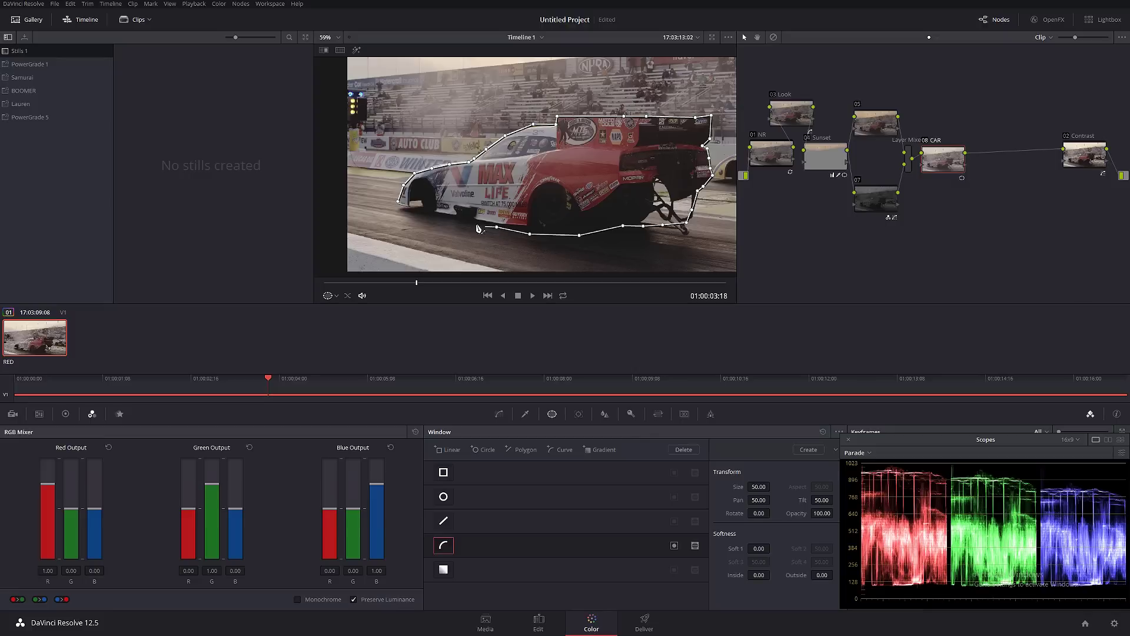
pyautogui.click(471, 221)
pyautogui.click(445, 219)
pyautogui.click(426, 213)
pyautogui.click(399, 204)
# Step: Check the mask in Highlight mode and soften its edge to Soft 1 0.48
pyautogui.click(357, 51)
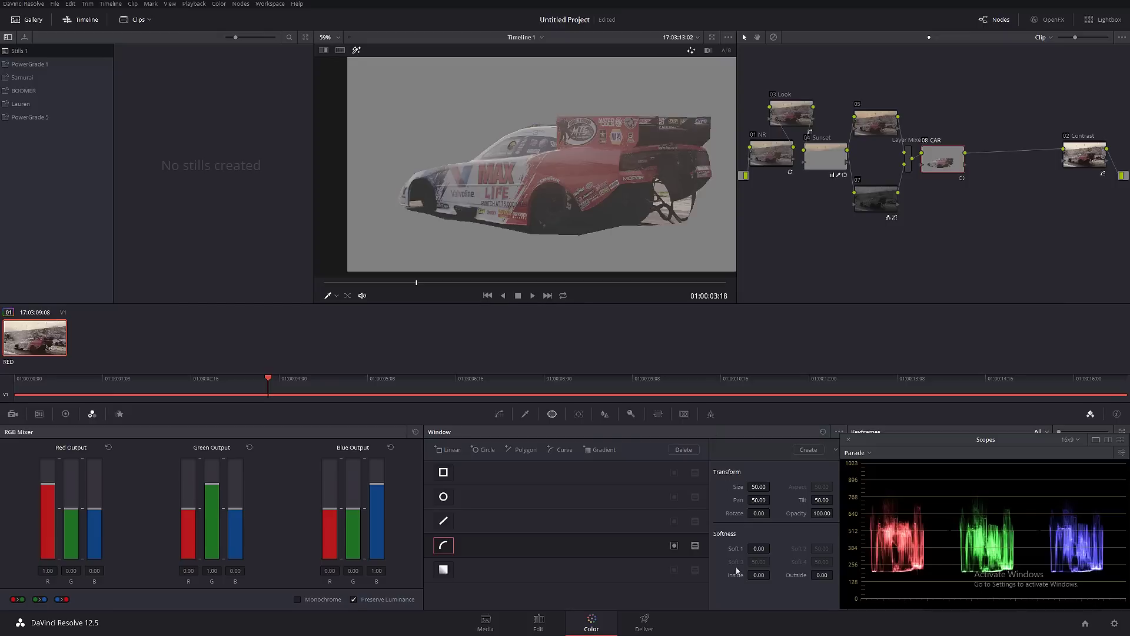
pyautogui.moveTo(758, 549); pyautogui.dragTo(773, 548)
pyautogui.click(356, 52)
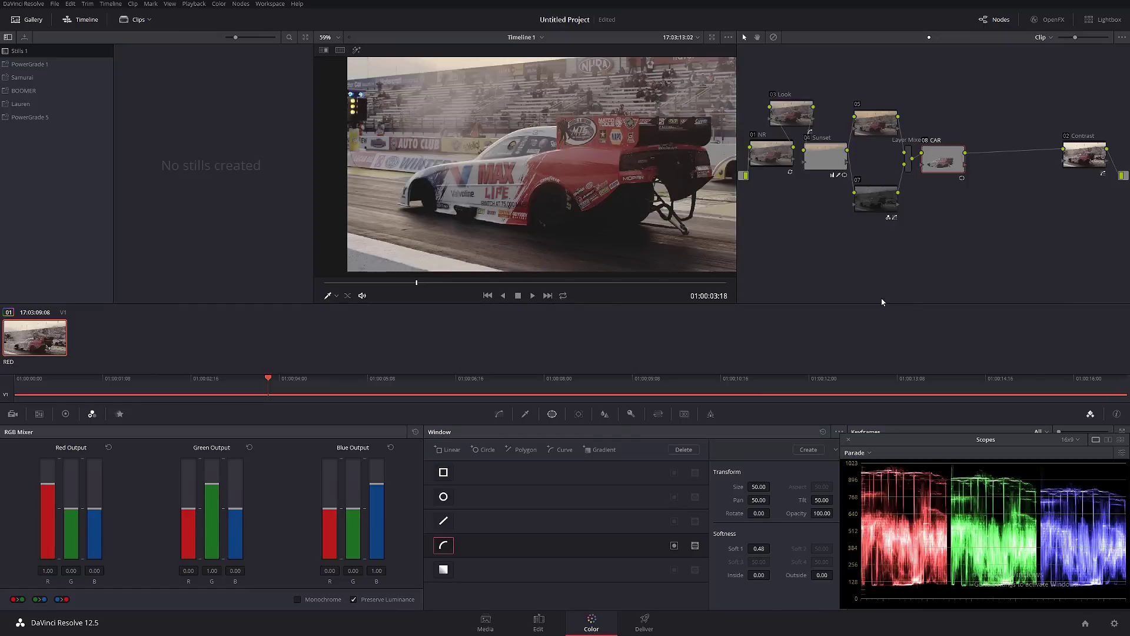
pyautogui.click(578, 415)
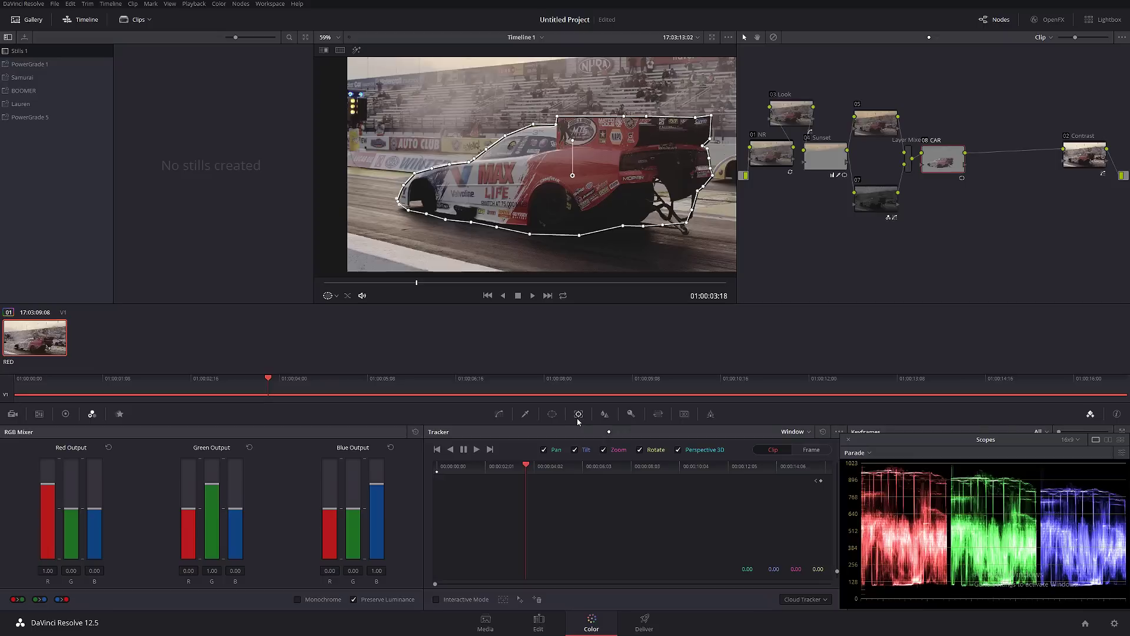
# Step: Track the car window through the clip from the chosen start frame
pyautogui.click(450, 450)
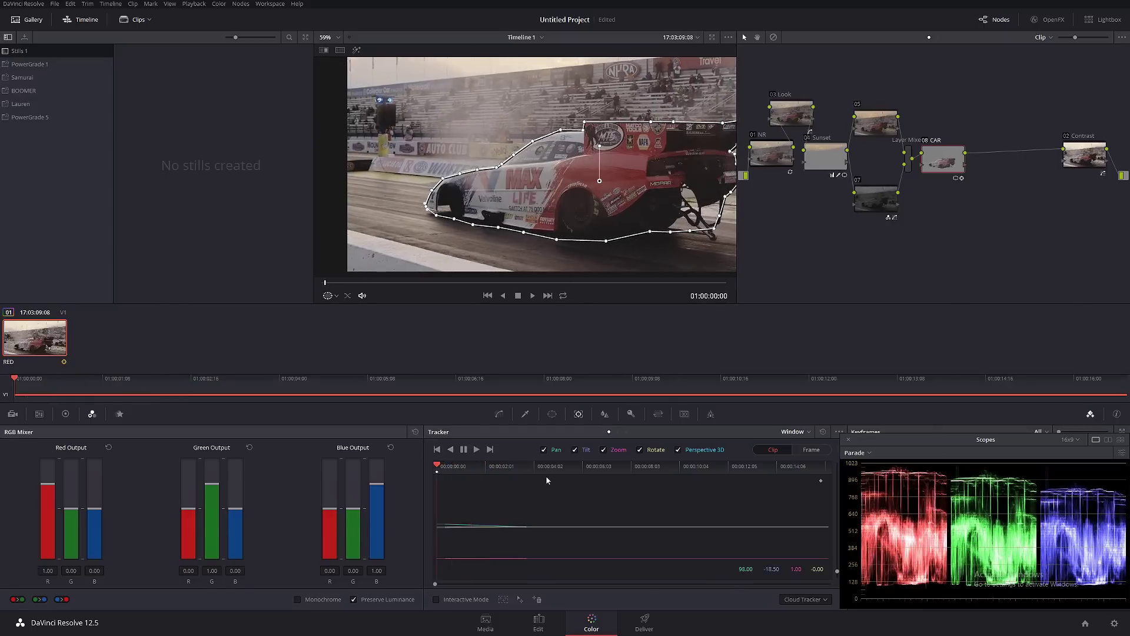
pyautogui.click(527, 472)
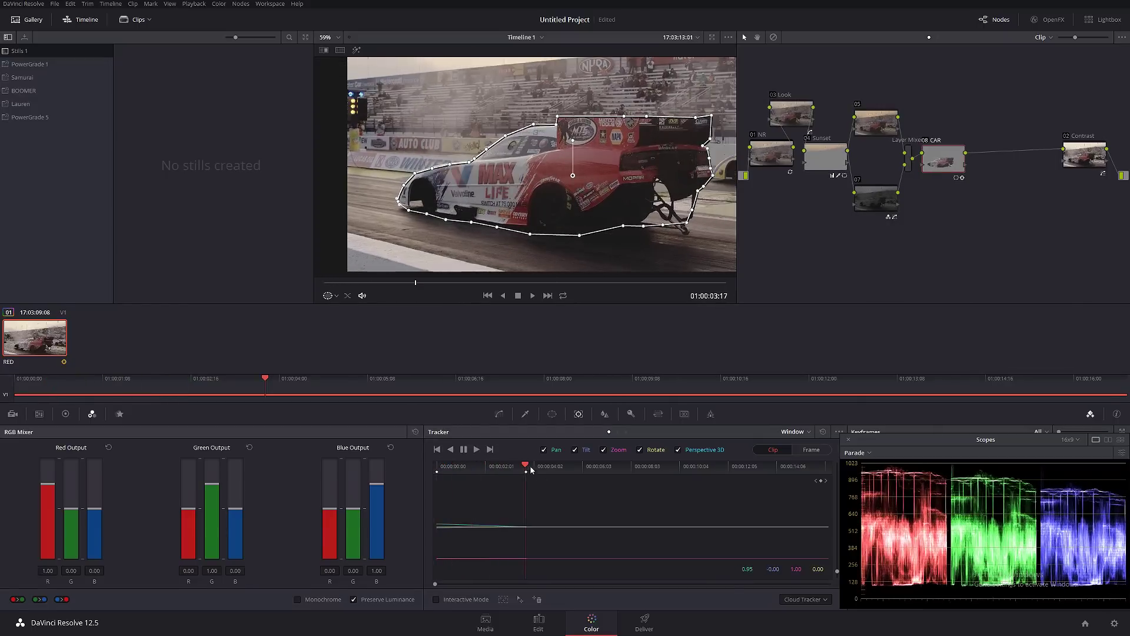
pyautogui.moveTo(526, 468); pyautogui.dragTo(526, 470)
pyautogui.click(476, 449)
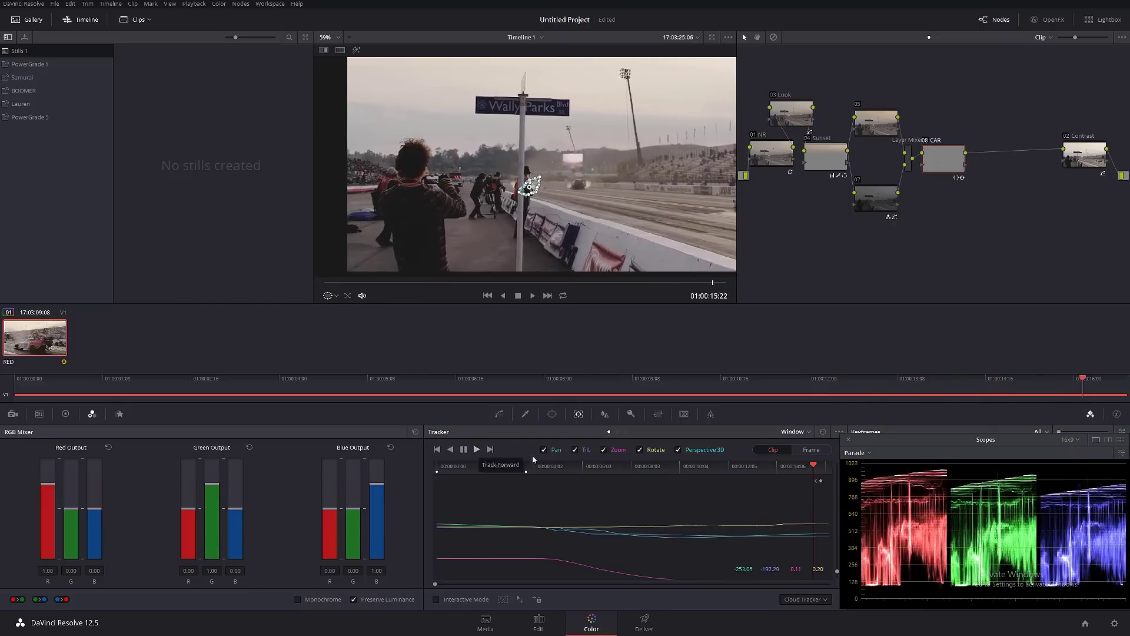
# Step: Return to frame 01:00:08:08, hiding and then restoring the window outline in the viewer
pyautogui.moveTo(810, 472); pyautogui.dragTo(677, 469)
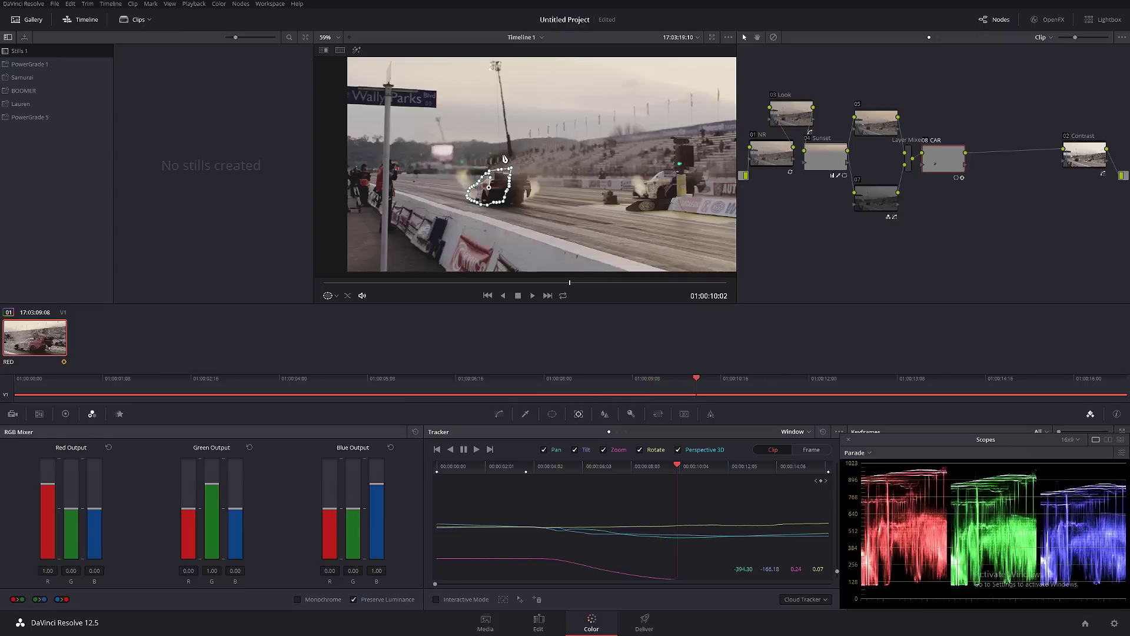
pyautogui.click(337, 299)
pyautogui.click(343, 311)
pyautogui.moveTo(585, 286); pyautogui.dragTo(528, 283)
pyautogui.click(338, 298)
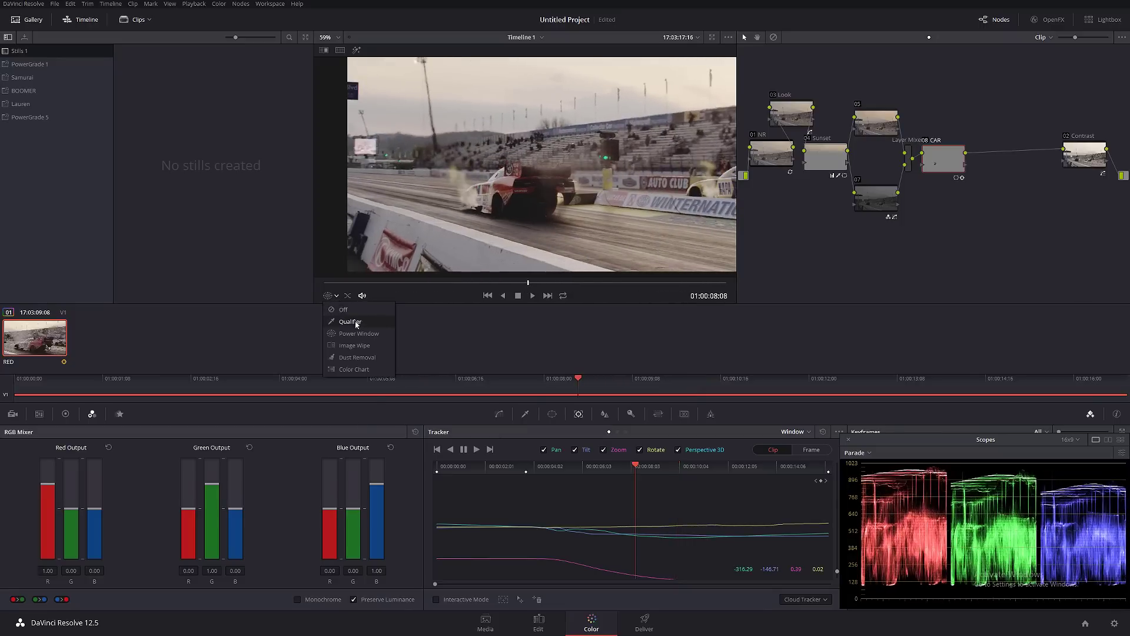
pyautogui.click(358, 334)
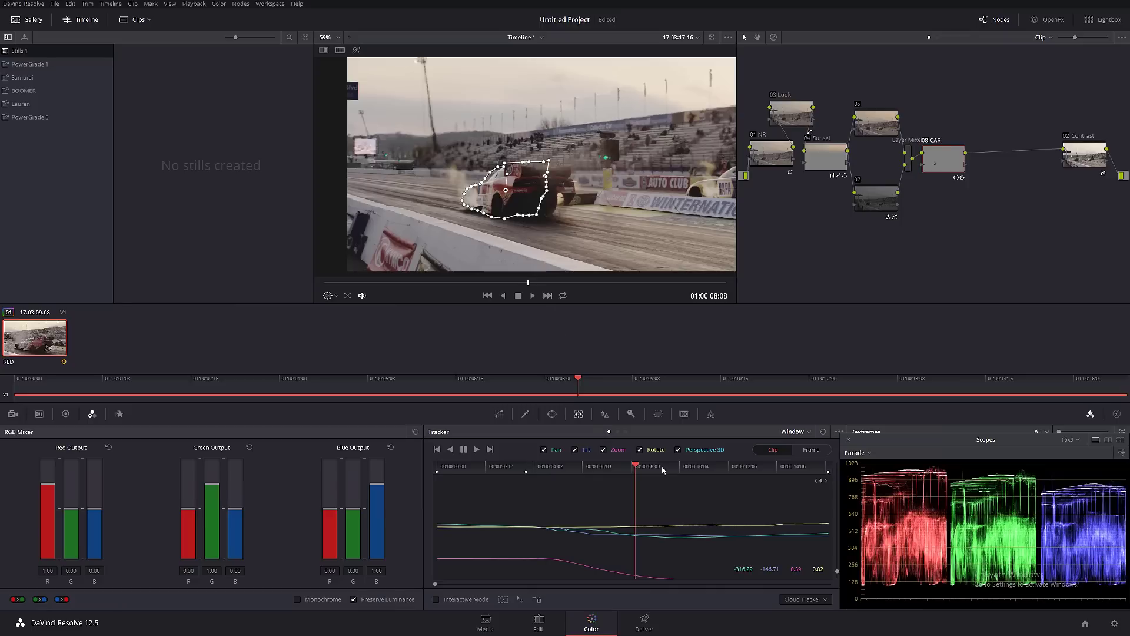
# Step: In Frame mode, refit the window points over the car on drifting frames, then replay to check
pyautogui.click(809, 450)
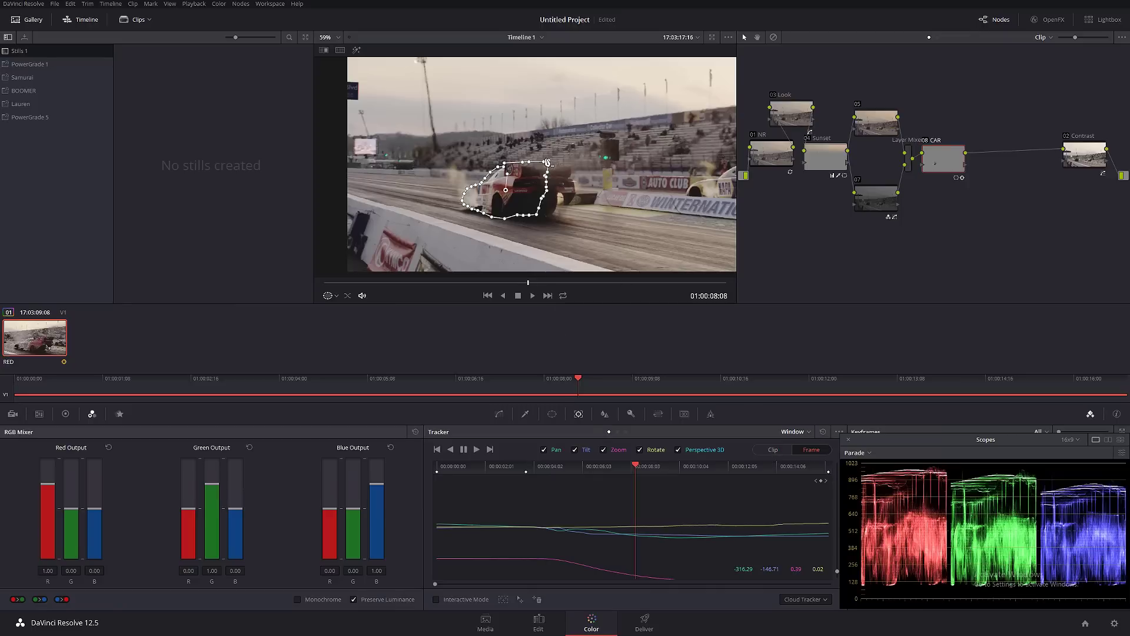
pyautogui.rightClick(559, 184)
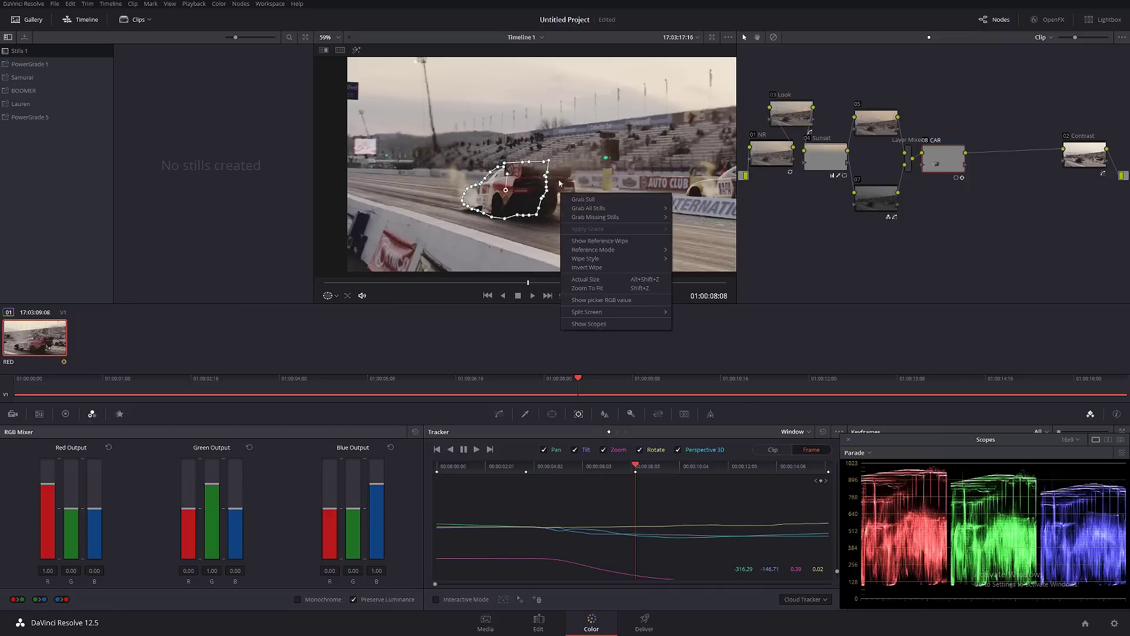
pyautogui.click(563, 170)
pyautogui.moveTo(548, 160); pyautogui.dragTo(547, 217)
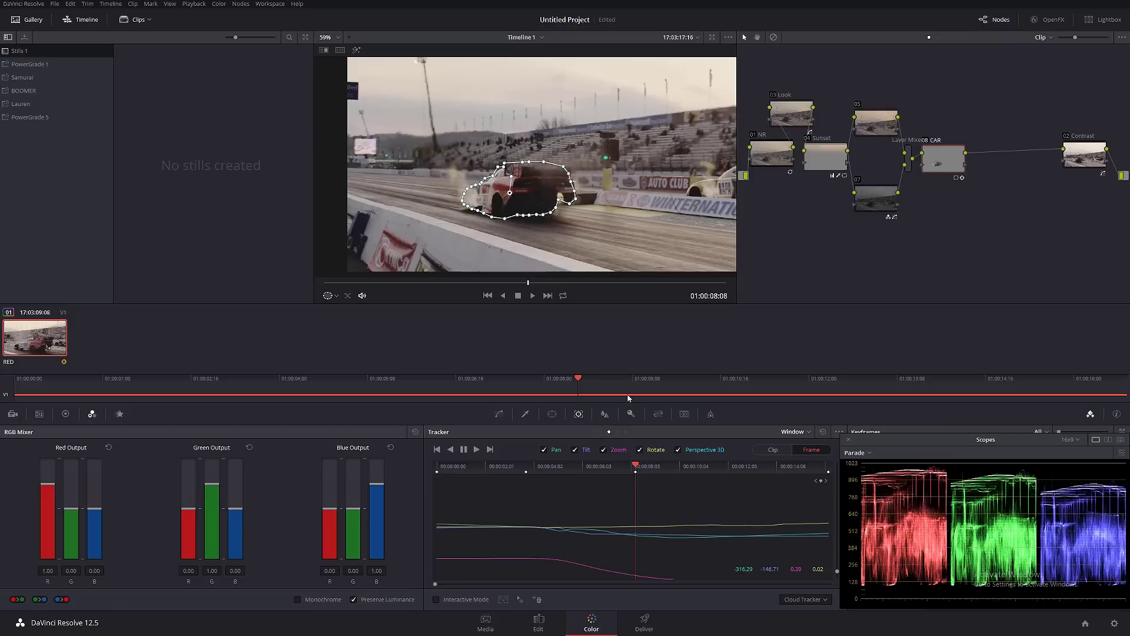
pyautogui.moveTo(638, 465); pyautogui.dragTo(572, 468)
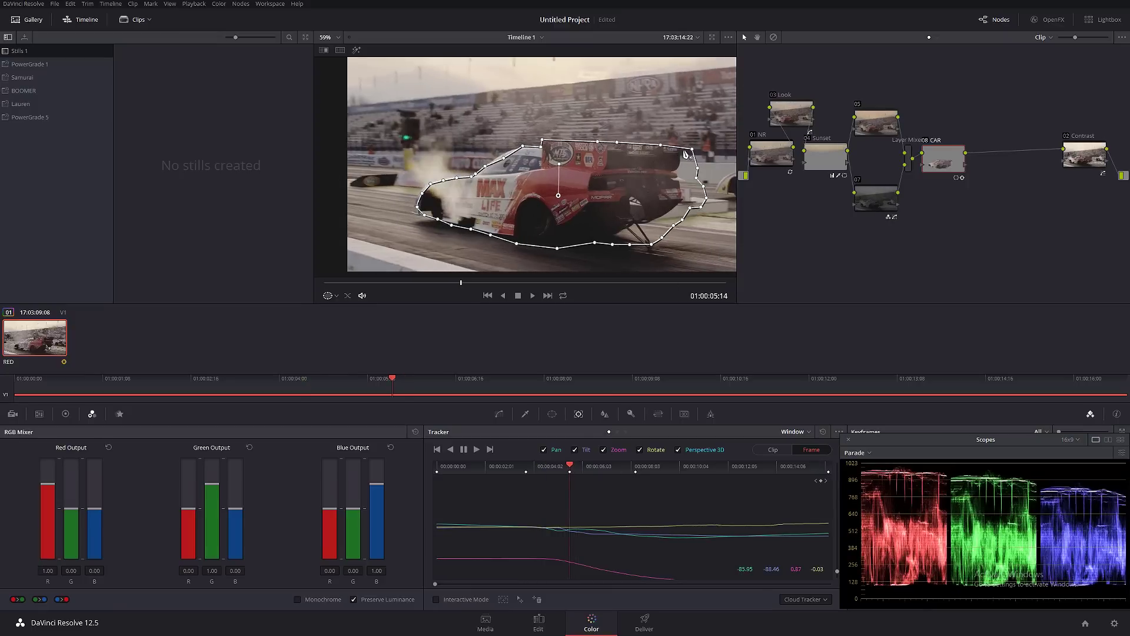
pyautogui.moveTo(692, 148); pyautogui.dragTo(613, 235)
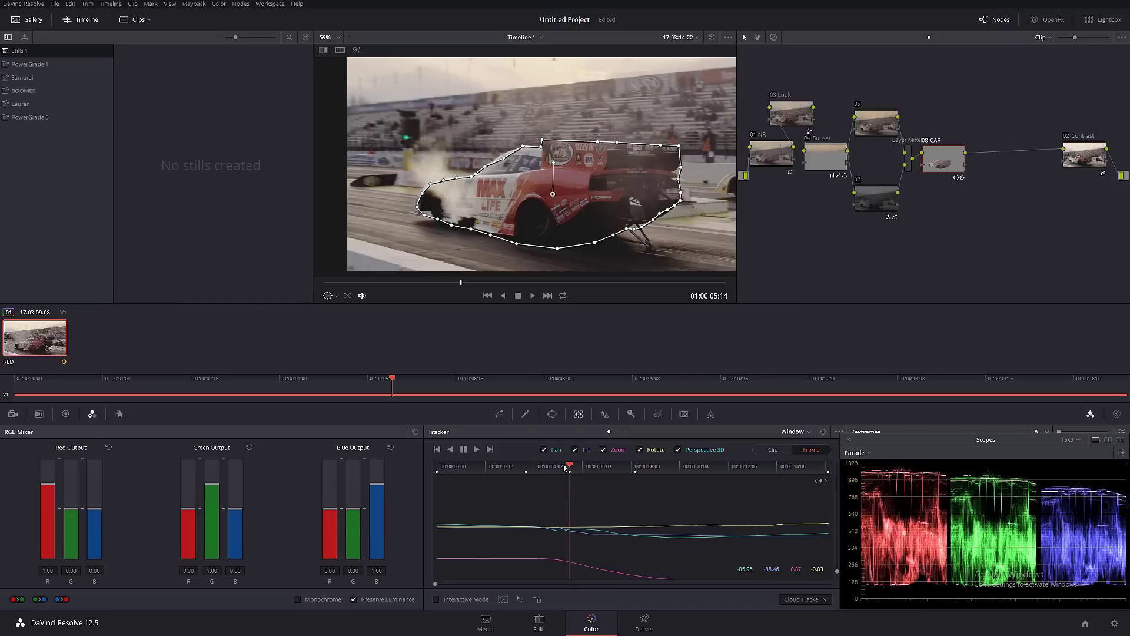
pyautogui.hotkey('alt', 't')
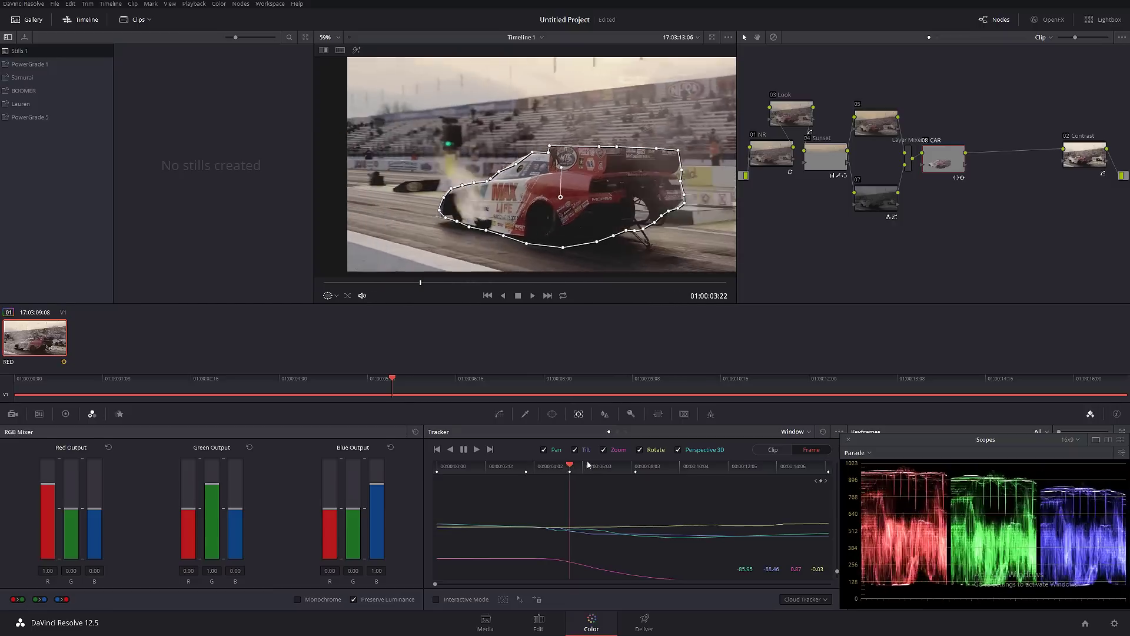
pyautogui.hotkey('ctrl', 't')
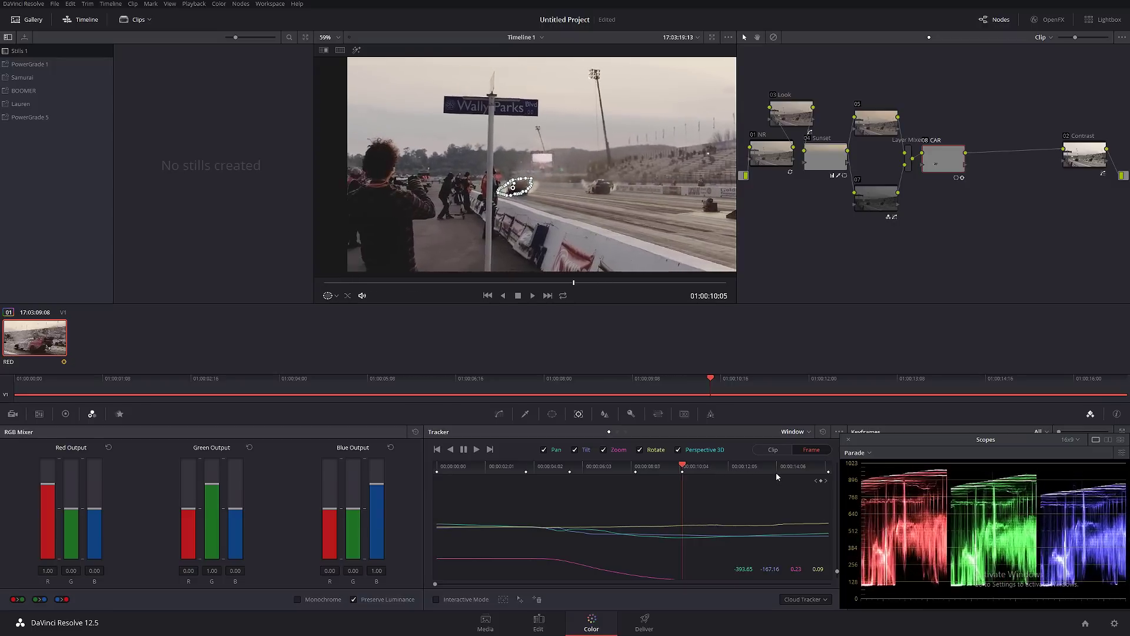
pyautogui.moveTo(623, 469); pyautogui.dragTo(576, 468)
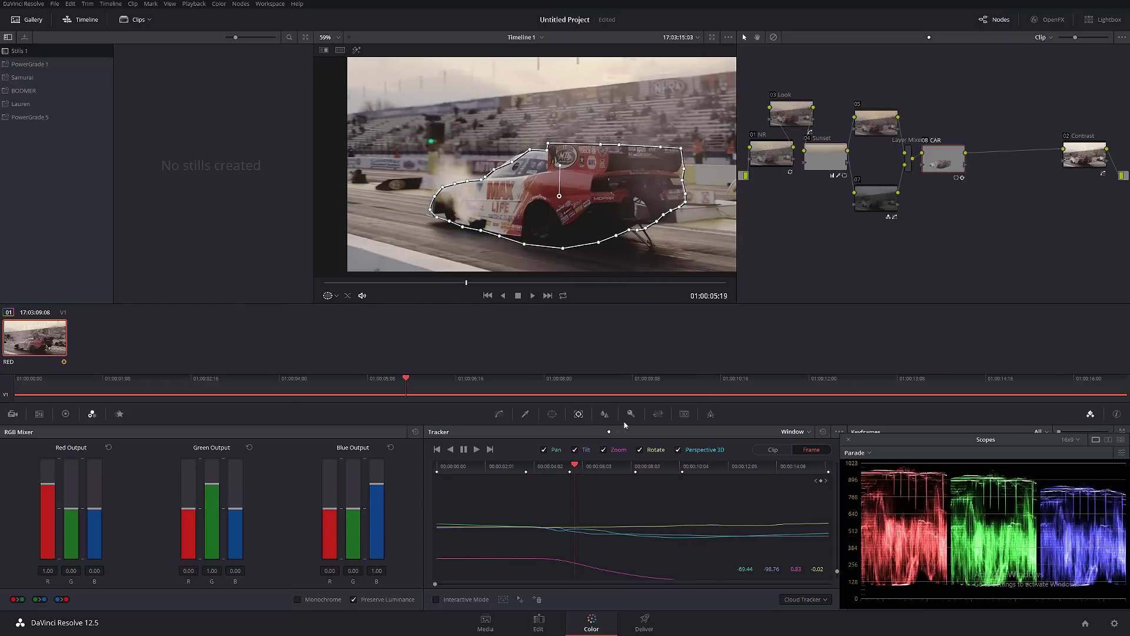
# Step: Apply a Mist blur to the CAR node with radius 0.56
pyautogui.click(605, 414)
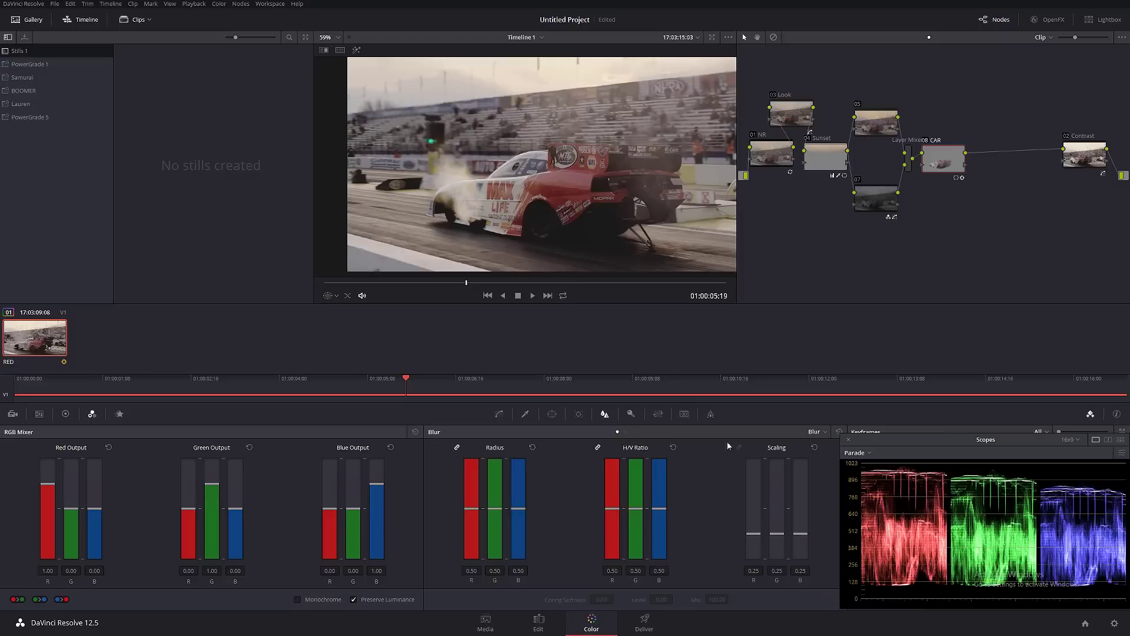
pyautogui.click(819, 431)
pyautogui.click(826, 463)
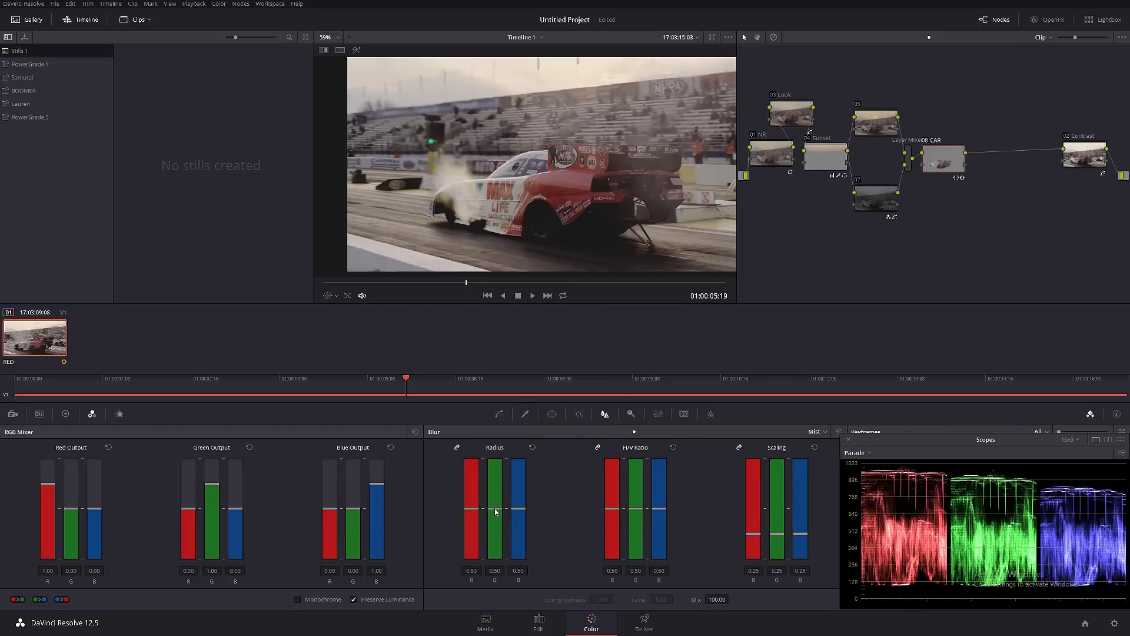
pyautogui.moveTo(496, 512); pyautogui.dragTo(497, 505)
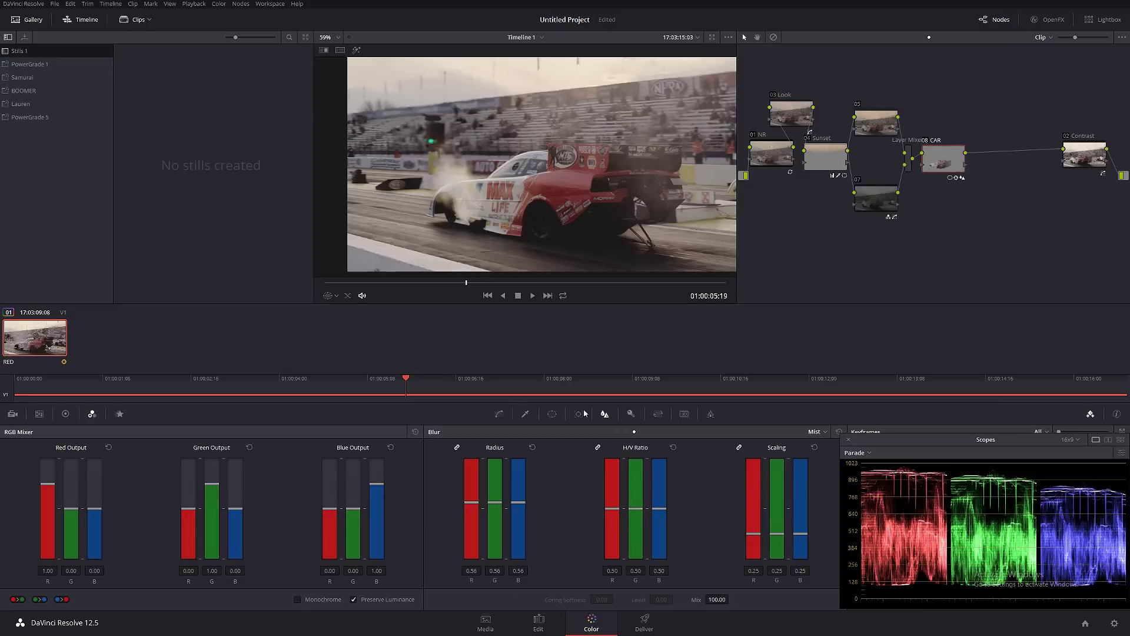
# Step: Invert the car window, raise Mist radius to 0.66, and move the scopes aside
pyautogui.click(551, 414)
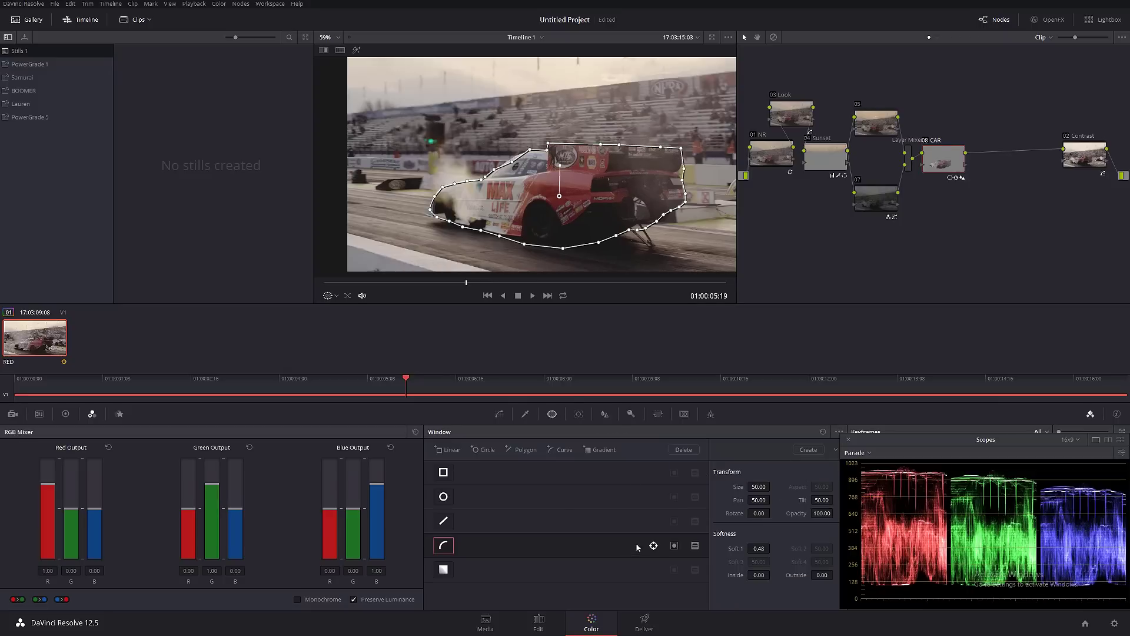
pyautogui.click(674, 545)
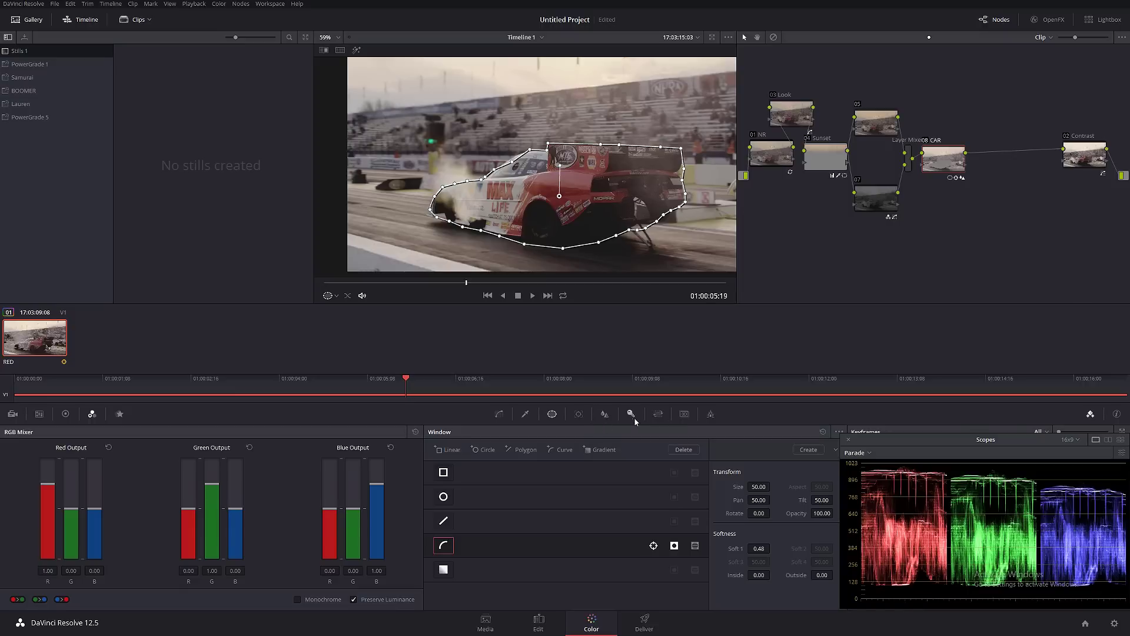
pyautogui.click(604, 414)
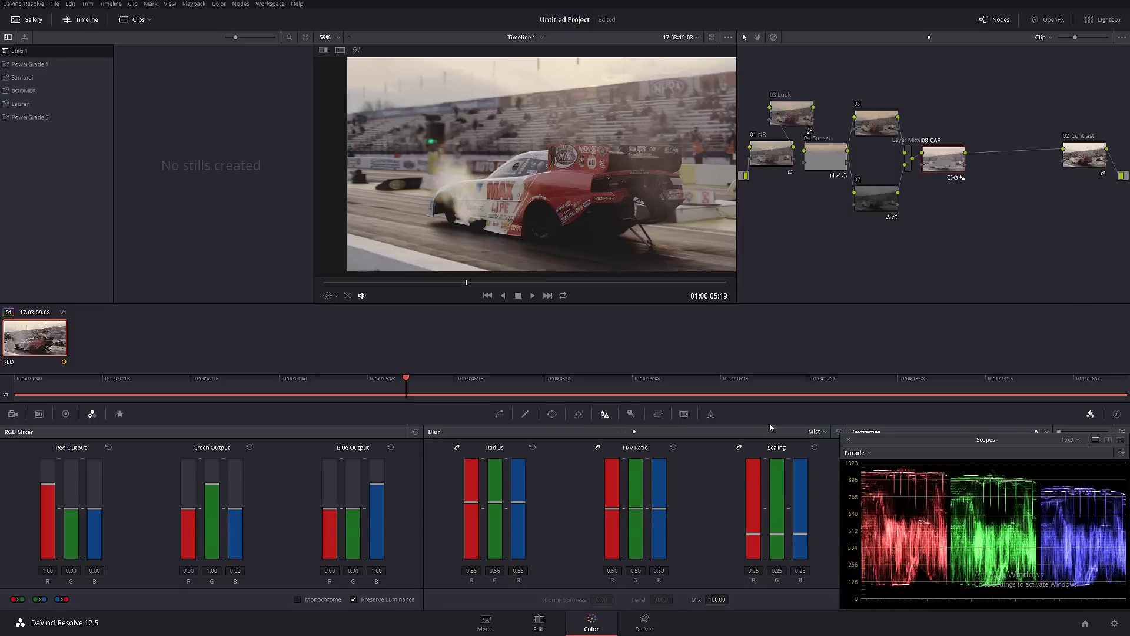
pyautogui.moveTo(493, 505); pyautogui.dragTo(492, 494)
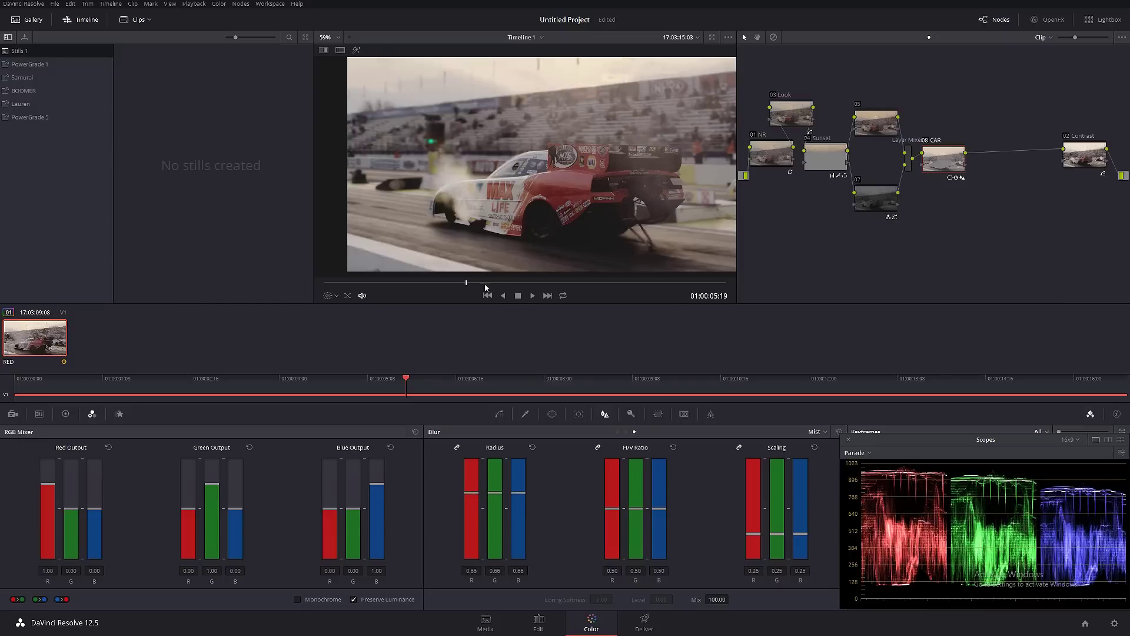
pyautogui.moveTo(484, 283); pyautogui.dragTo(397, 257)
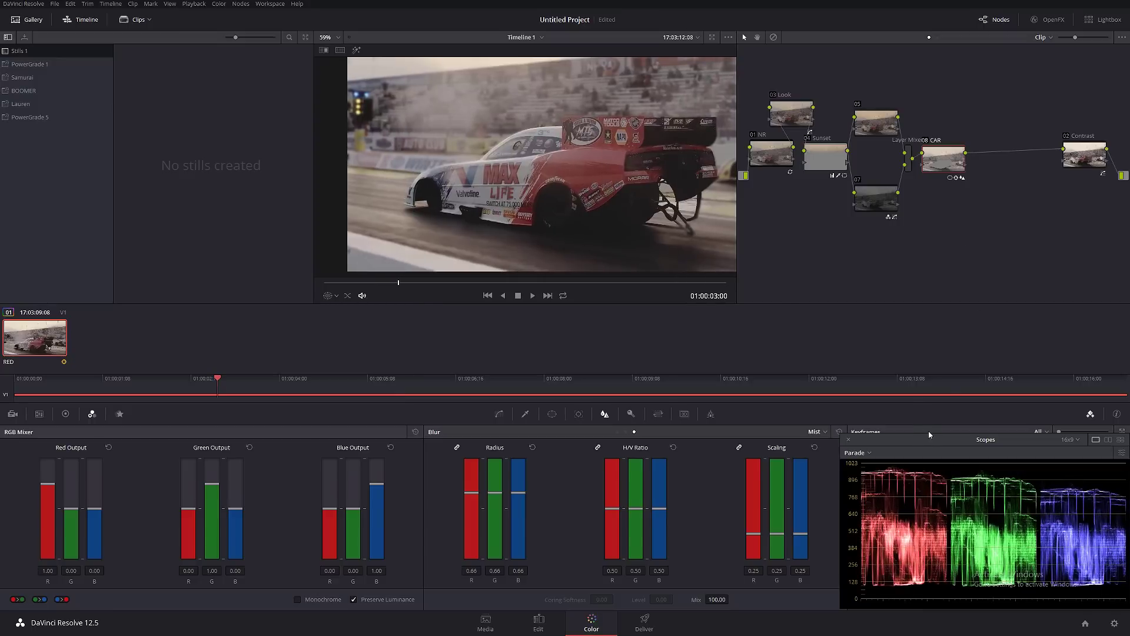
pyautogui.moveTo(929, 434); pyautogui.dragTo(1129, 247)
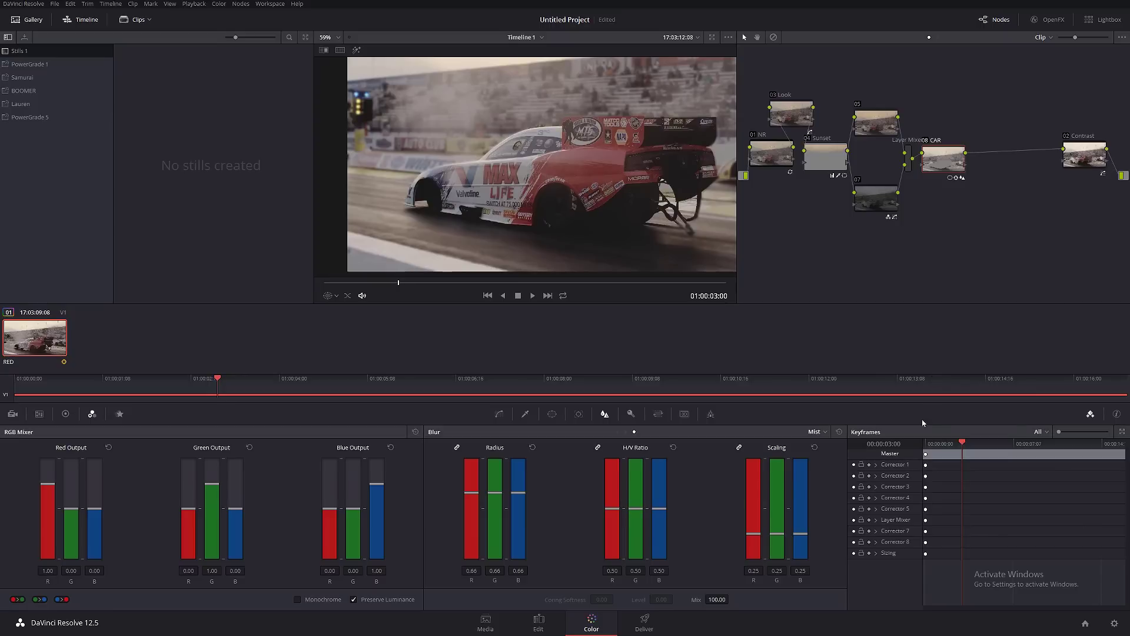
# Step: Enable auto keyframing on Corrector 8 and add a dynamic keyframe at 00:00:04:15
pyautogui.moveTo(946, 160); pyautogui.dragTo(957, 162)
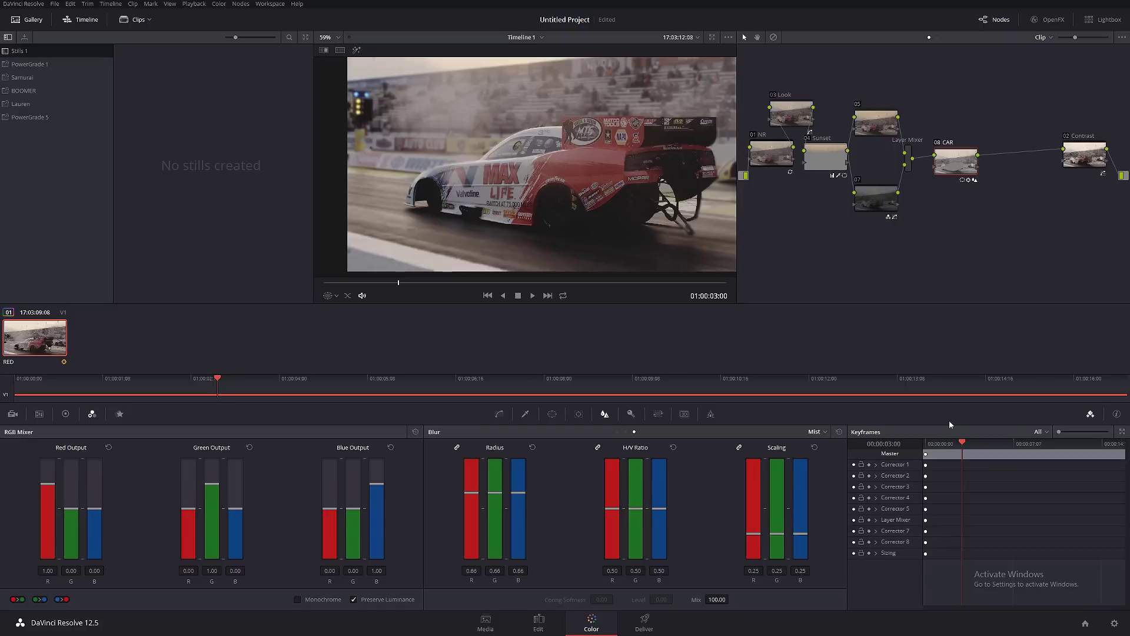
pyautogui.moveTo(960, 159); pyautogui.dragTo(955, 153)
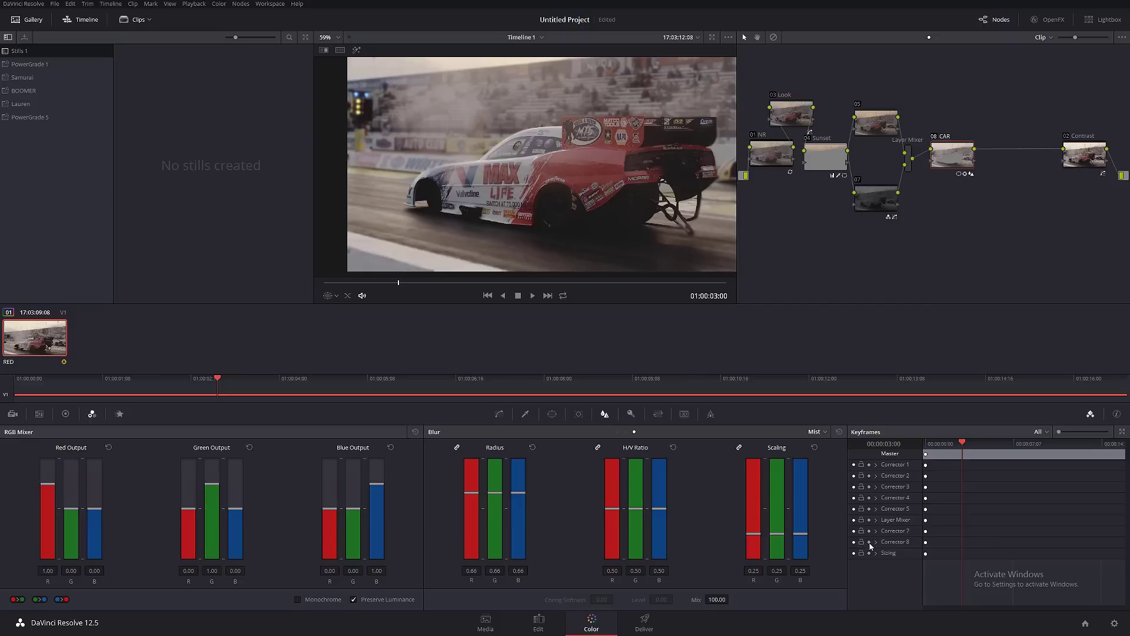
pyautogui.click(869, 542)
pyautogui.moveTo(962, 444); pyautogui.dragTo(975, 446)
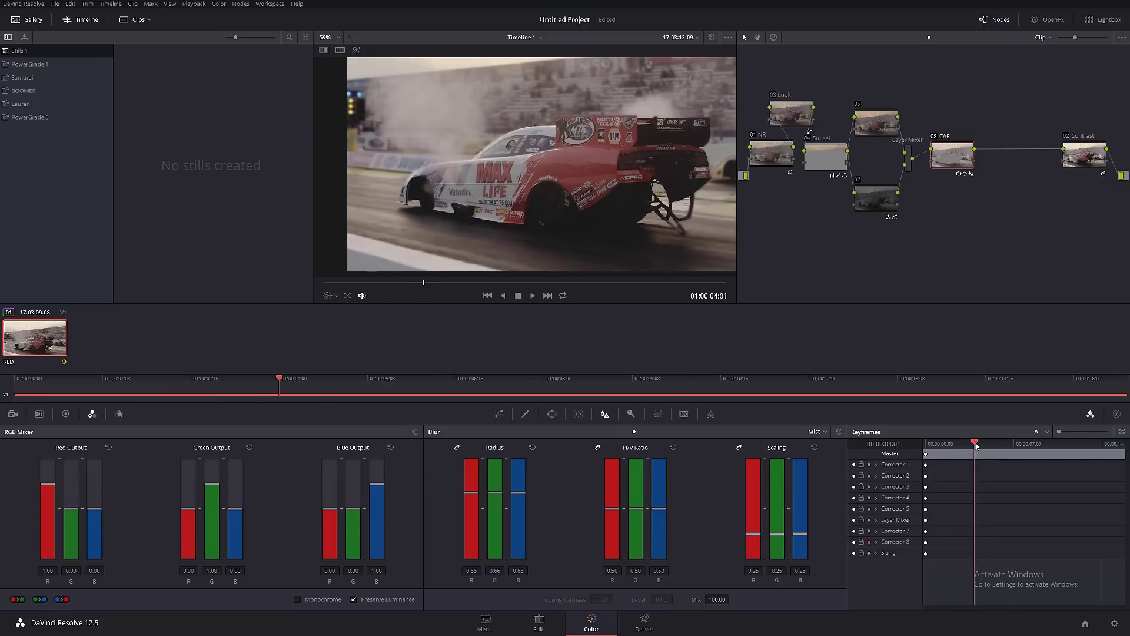
pyautogui.rightClick(974, 542)
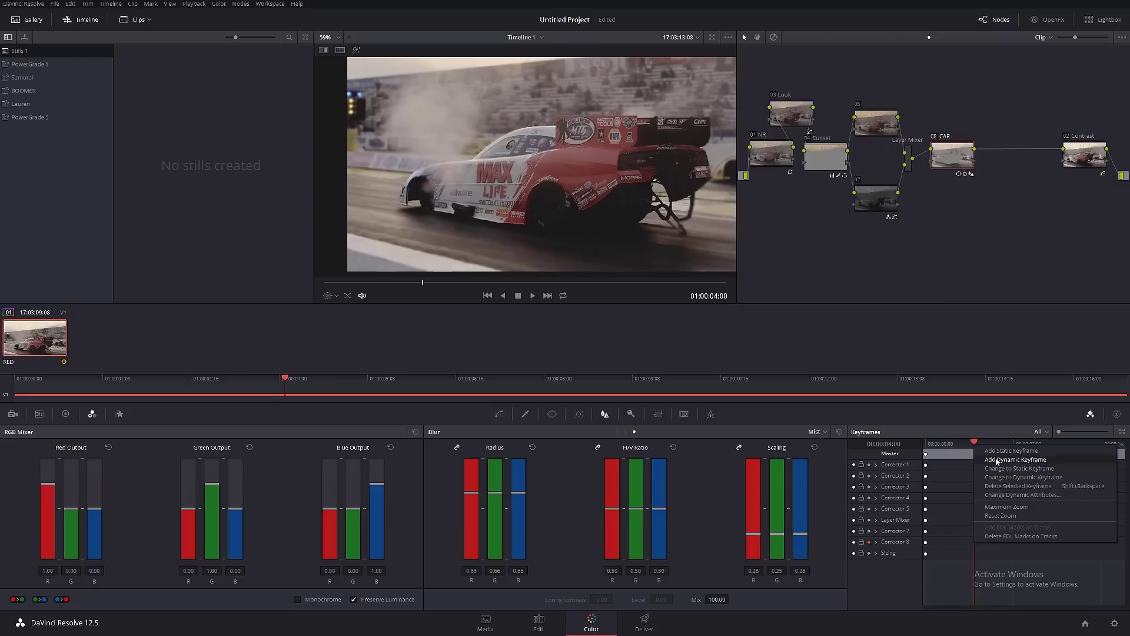
pyautogui.click(1020, 460)
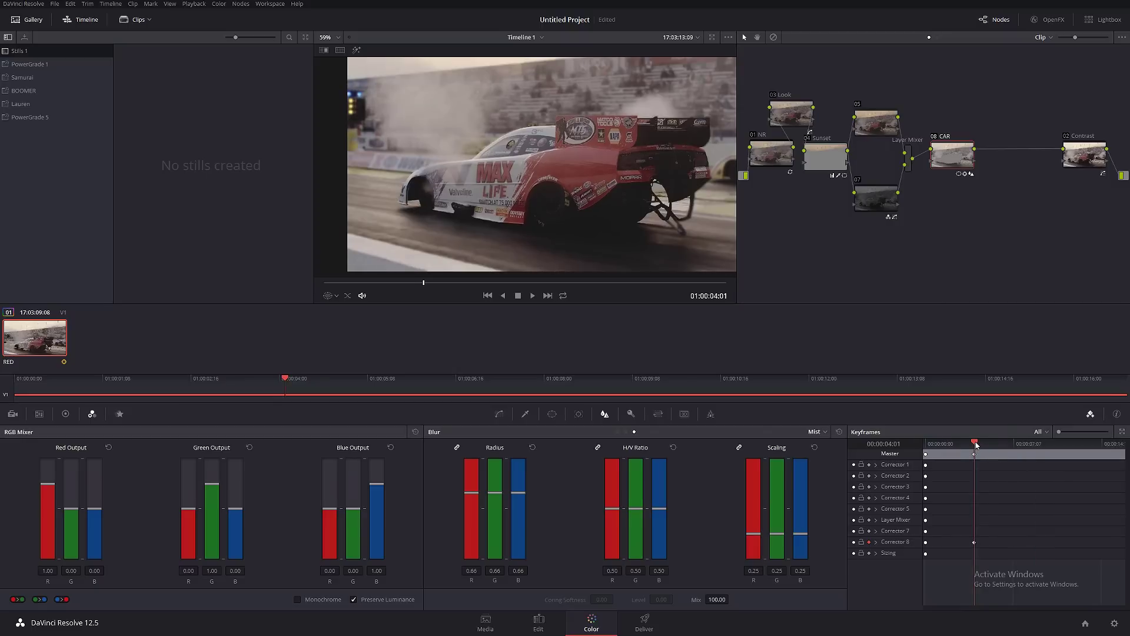
# Step: Add a second dynamic keyframe near 08:02 and reset the radius to 0.50 at 08:18
pyautogui.moveTo(976, 446); pyautogui.dragTo(1034, 449)
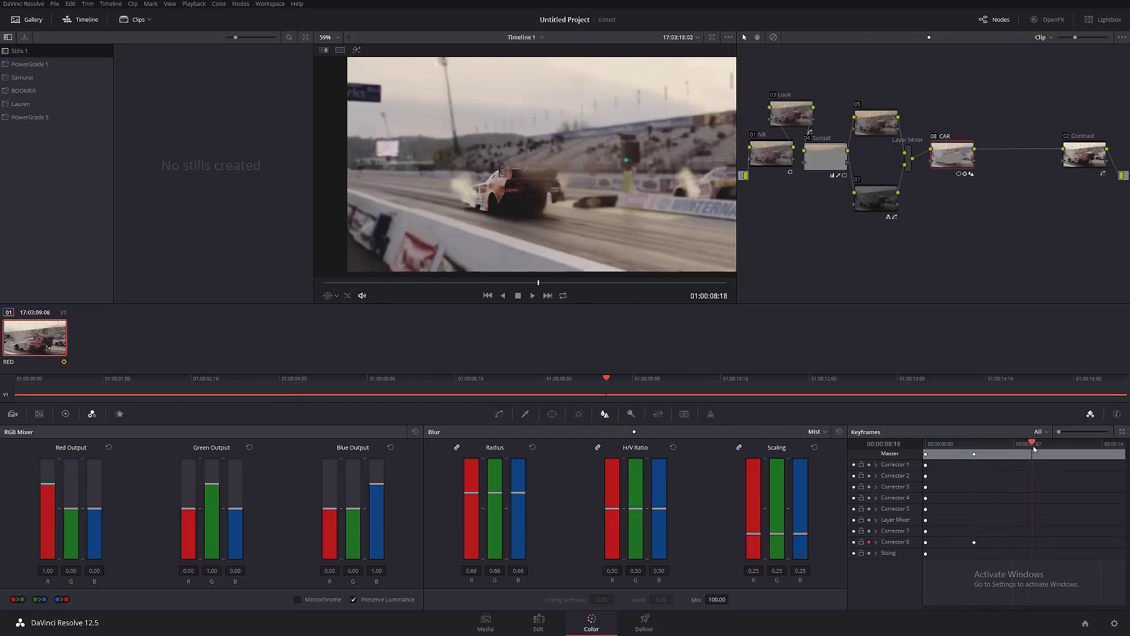
pyautogui.rightClick(1033, 542)
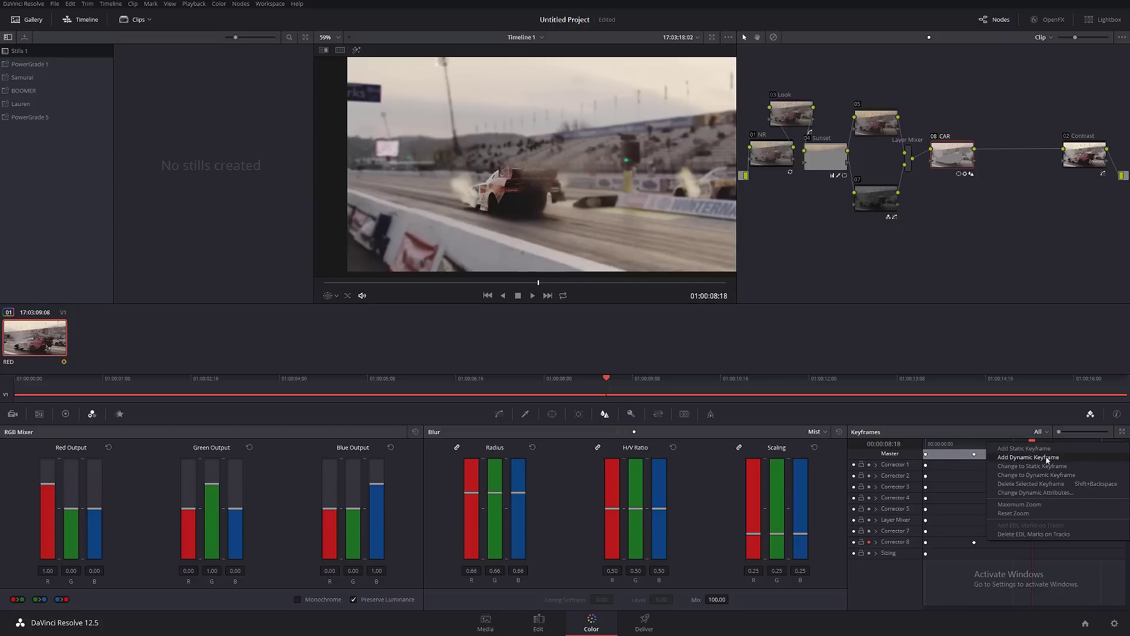
pyautogui.click(1047, 459)
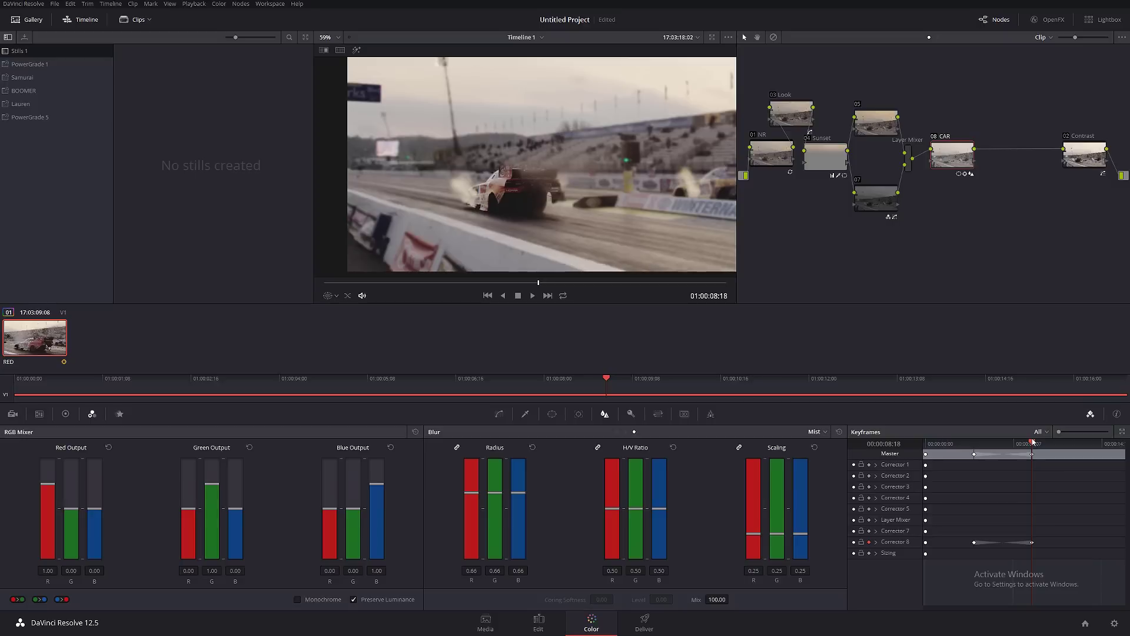
pyautogui.moveTo(1034, 446)
pyautogui.mouseDown()
pyautogui.moveTo(975, 452)
pyautogui.moveTo(1035, 454)
pyautogui.mouseUp()
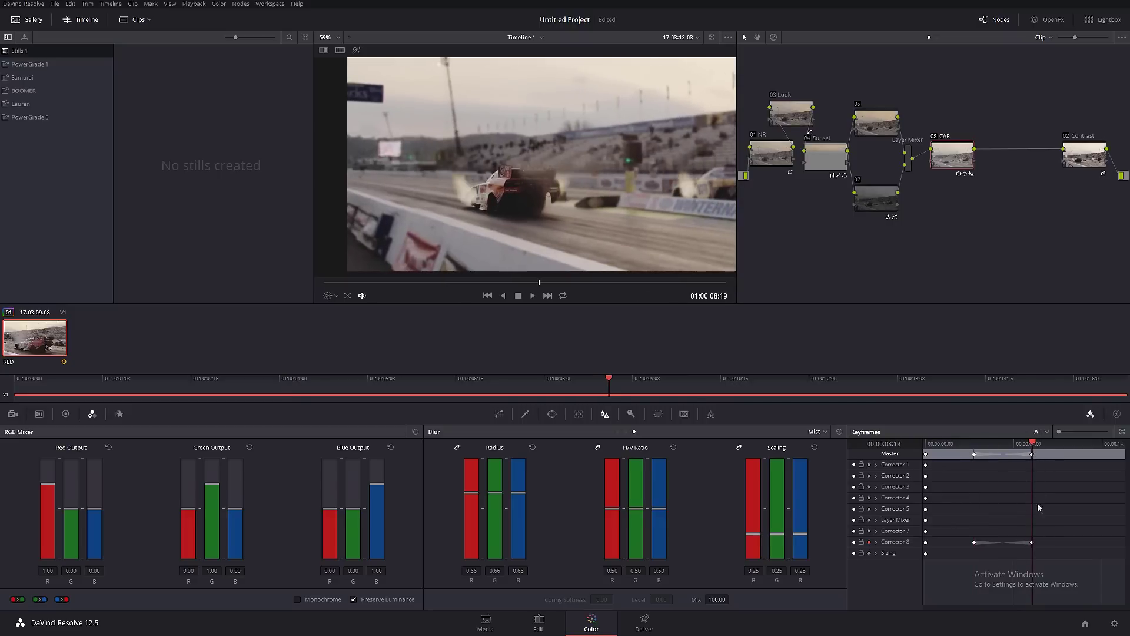
pyautogui.click(1033, 444)
pyautogui.click(1030, 444)
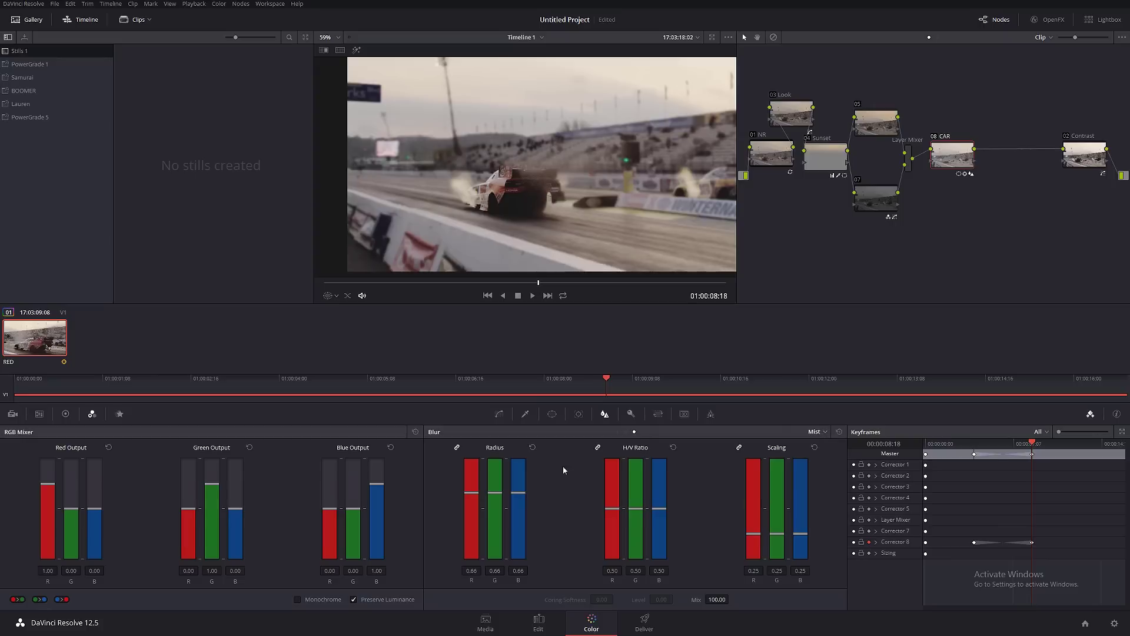
pyautogui.click(532, 448)
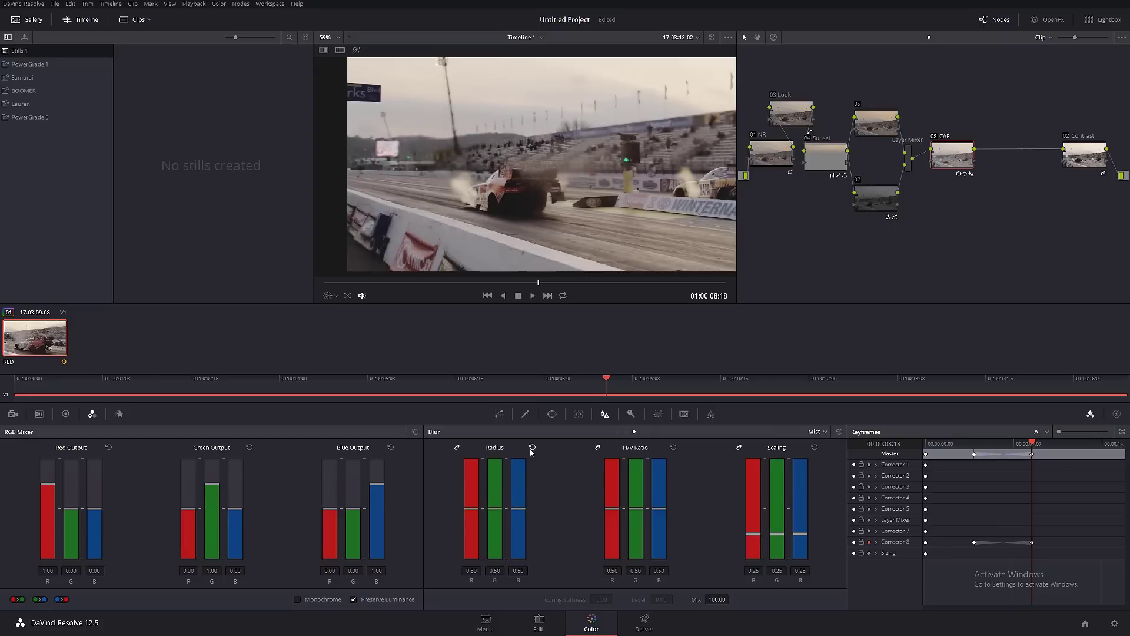
# Step: Review the blur around frames 05:09 and 05:07, then add serial node 09 after CAR
pyautogui.moveTo(1034, 447); pyautogui.dragTo(953, 447)
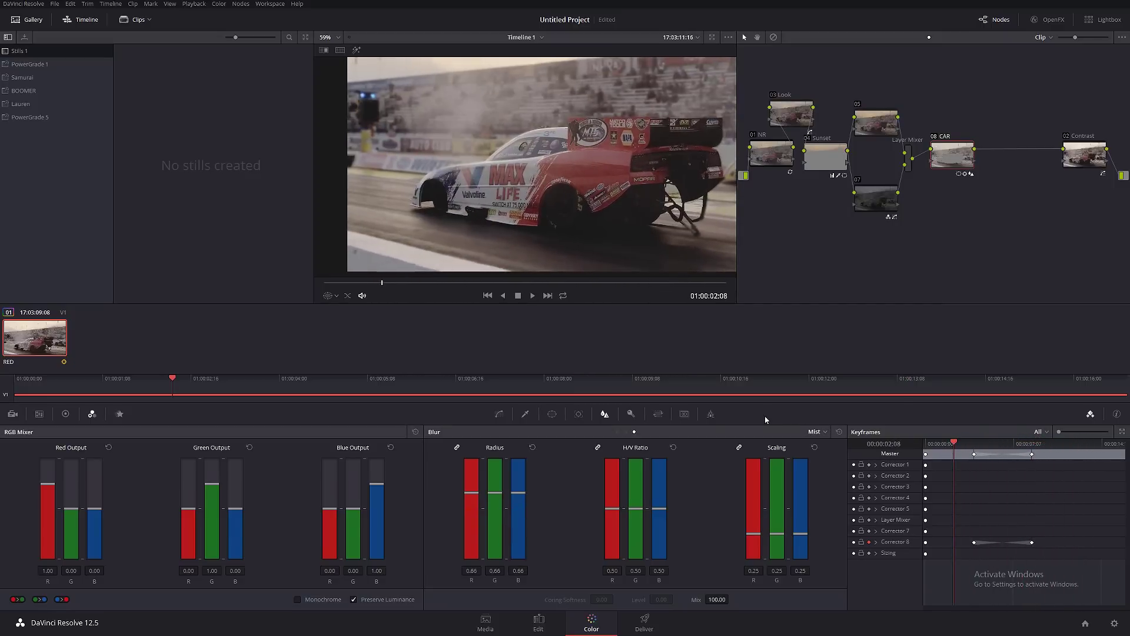
pyautogui.moveTo(970, 442); pyautogui.dragTo(987, 445)
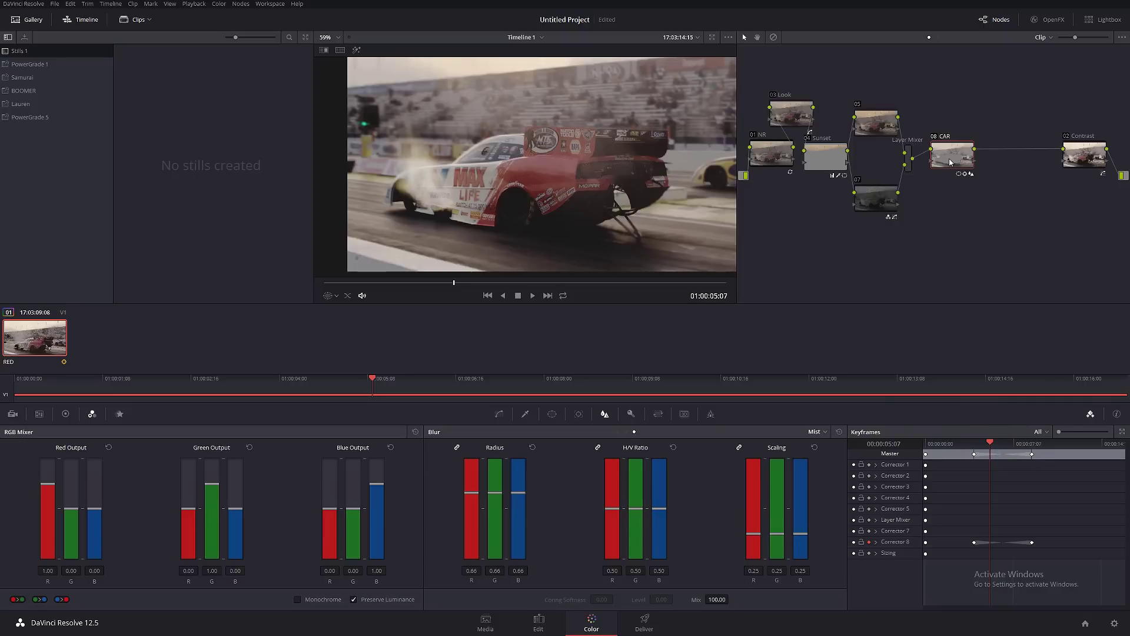
pyautogui.hotkey('alt', 's')
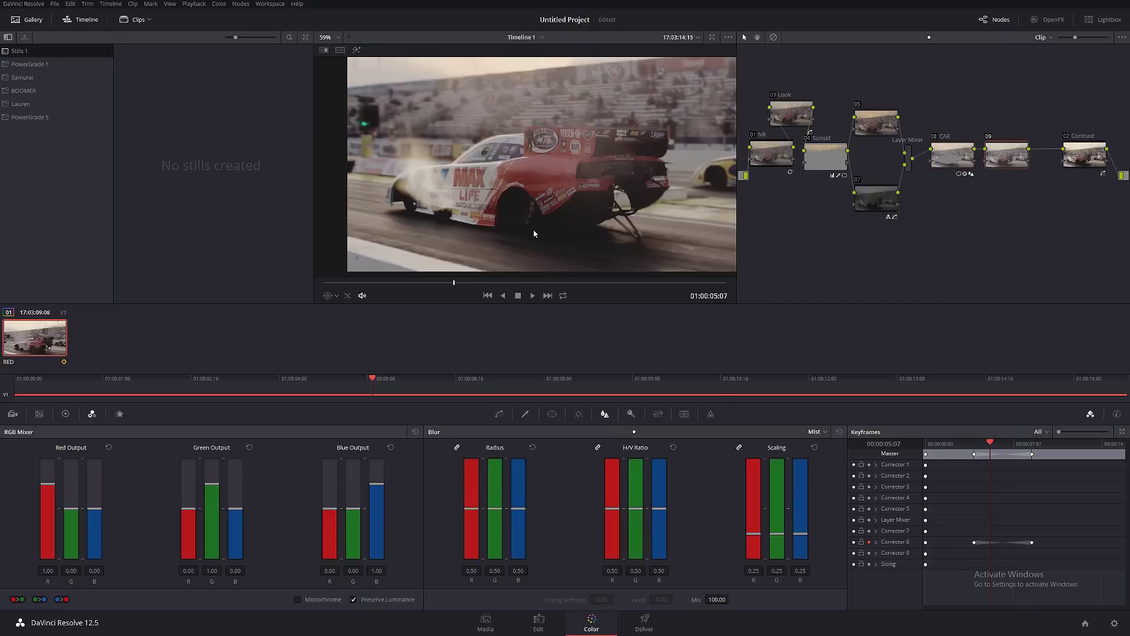
# Step: Raise the blue and red curve bottom endpoints in node 09's unlinked curves
pyautogui.scroll(-2, 517, 227)
pyautogui.moveTo(501, 287); pyautogui.dragTo(382, 279)
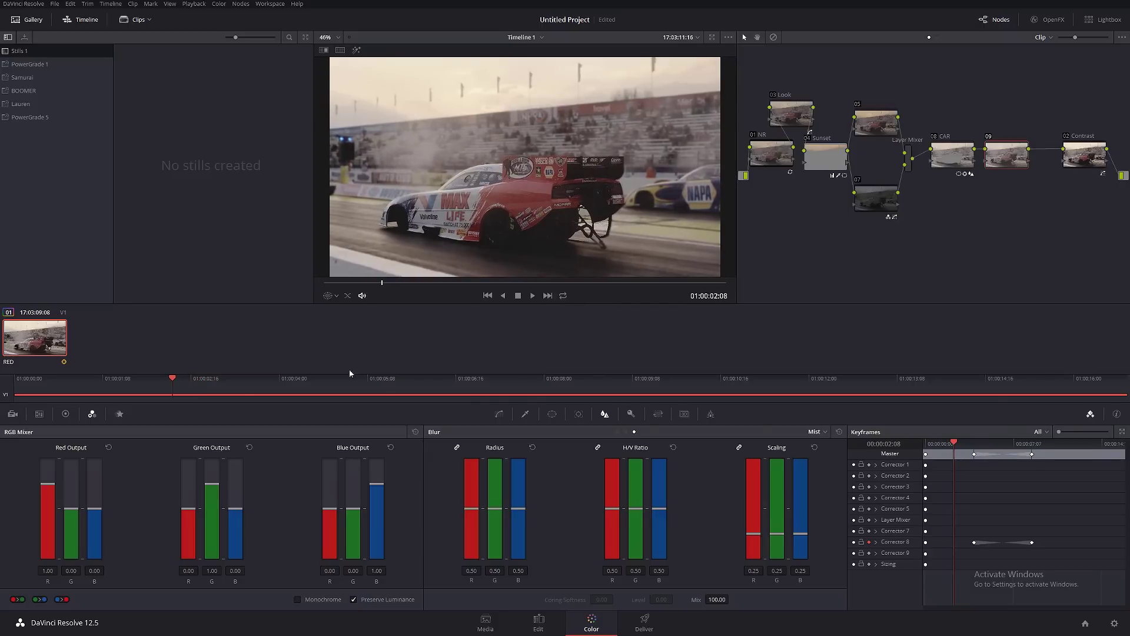
pyautogui.click(499, 414)
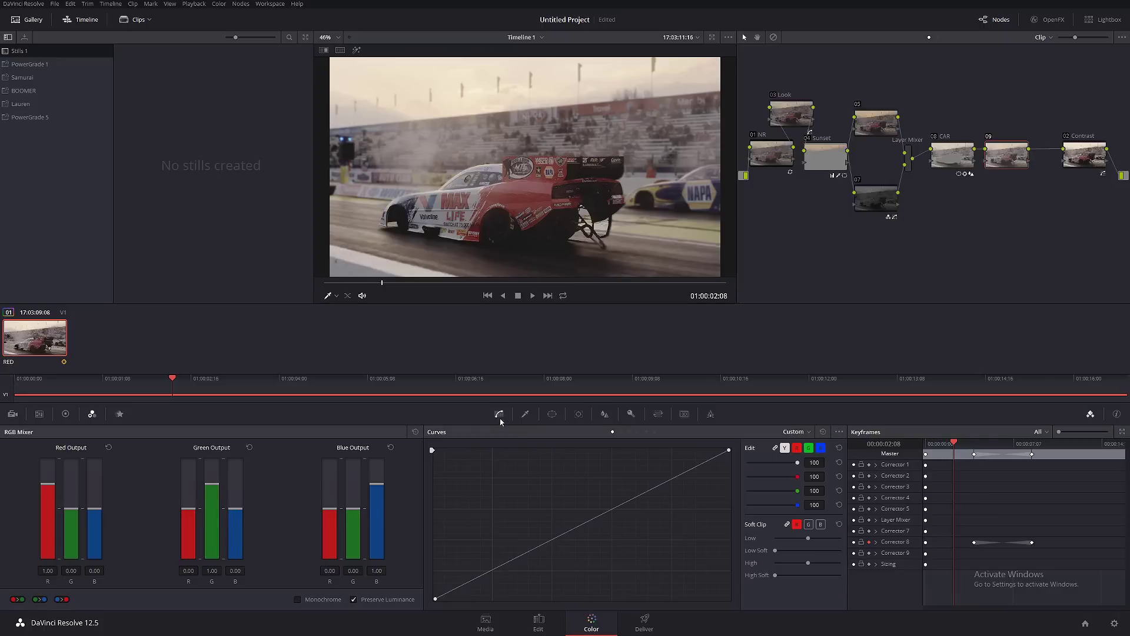
pyautogui.click(822, 448)
pyautogui.click(493, 571)
pyautogui.moveTo(439, 597); pyautogui.dragTo(437, 582)
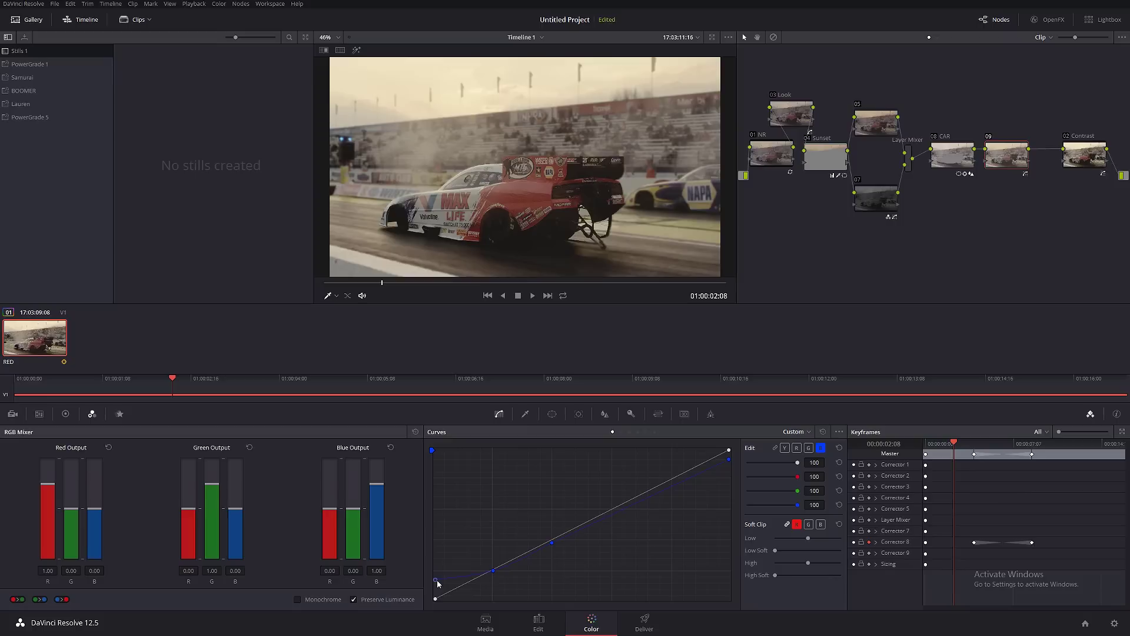
pyautogui.click(796, 447)
pyautogui.click(515, 558)
pyautogui.moveTo(436, 600); pyautogui.dragTo(434, 585)
pyautogui.click(989, 137)
pyautogui.moveTo(410, 284)
pyautogui.mouseDown()
pyautogui.moveTo(532, 277)
pyautogui.moveTo(394, 275)
pyautogui.mouseUp()
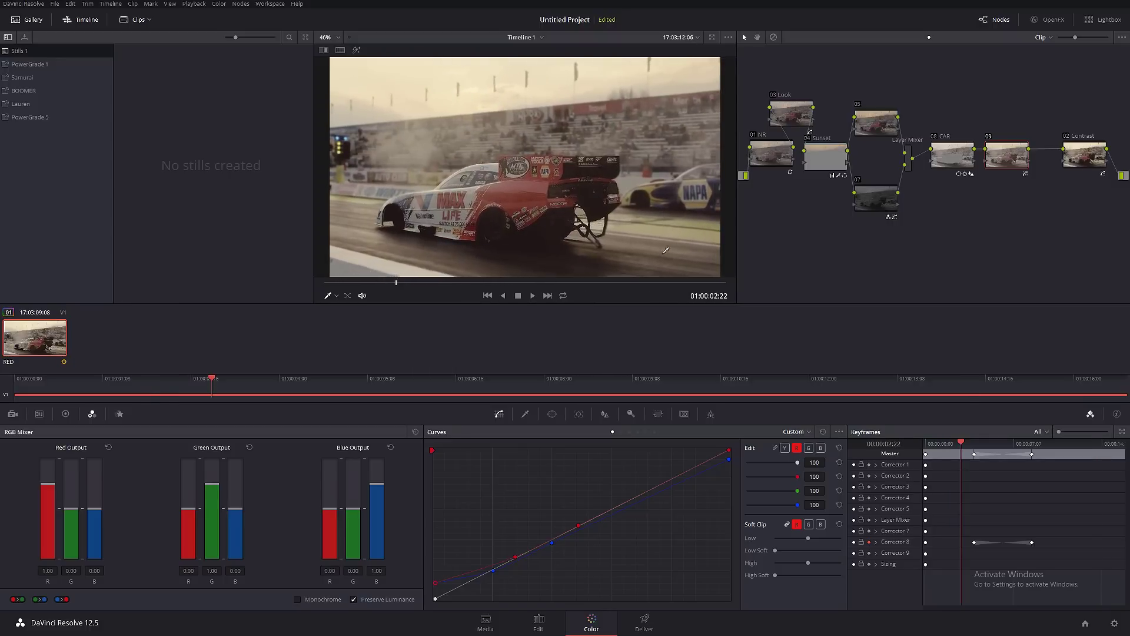
# Step: Tighten the CAR, 09 and 02 Contrast layout and add serial node 10 after Contrast
pyautogui.moveTo(1072, 149); pyautogui.dragTo(1046, 156)
pyautogui.moveTo(974, 153)
pyautogui.mouseDown()
pyautogui.moveTo(962, 154)
pyautogui.moveTo(988, 158)
pyautogui.mouseUp()
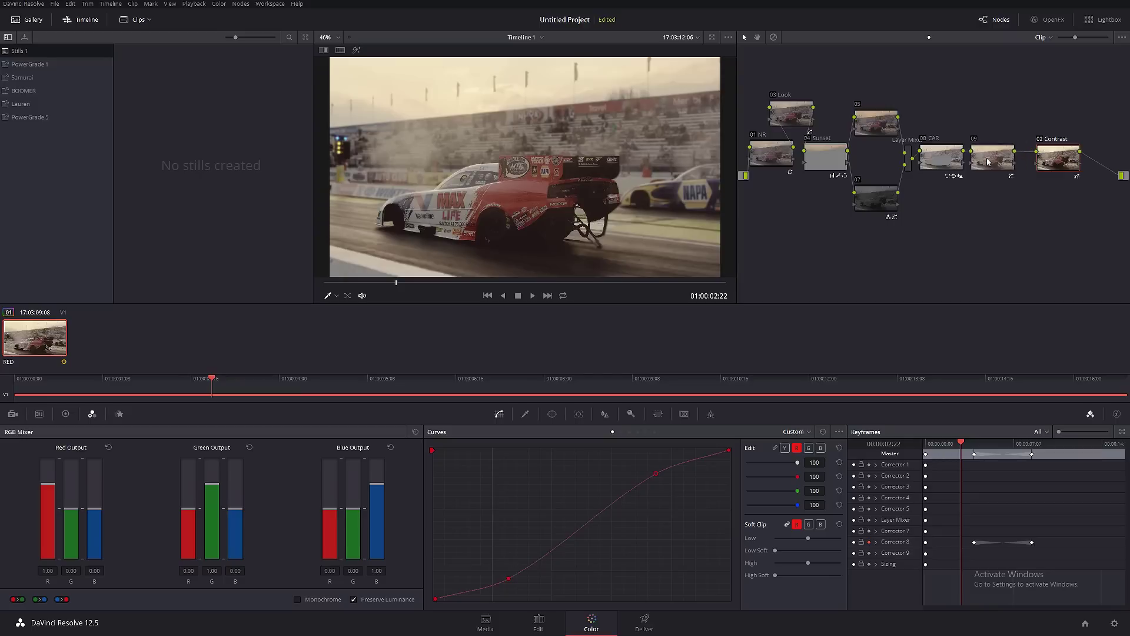
pyautogui.moveTo(1058, 157); pyautogui.dragTo(1044, 158)
pyautogui.hotkey('alt', 's')
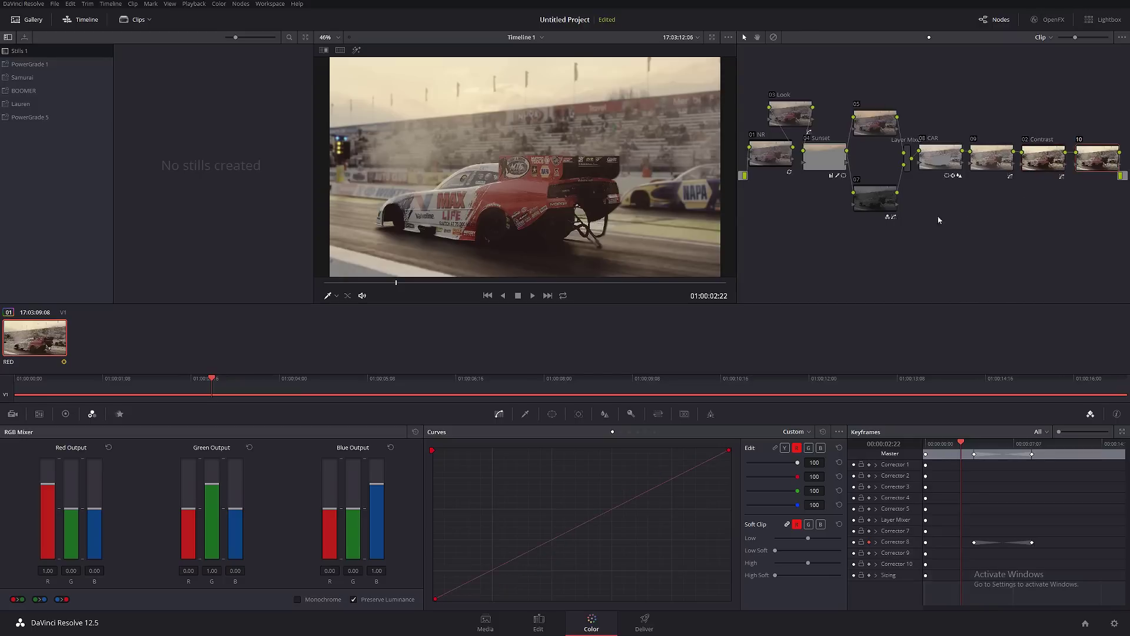
# Step: Apply the FilmConvert Pro 2.0 OpenFX plug-in to node 10
pyautogui.click(1053, 18)
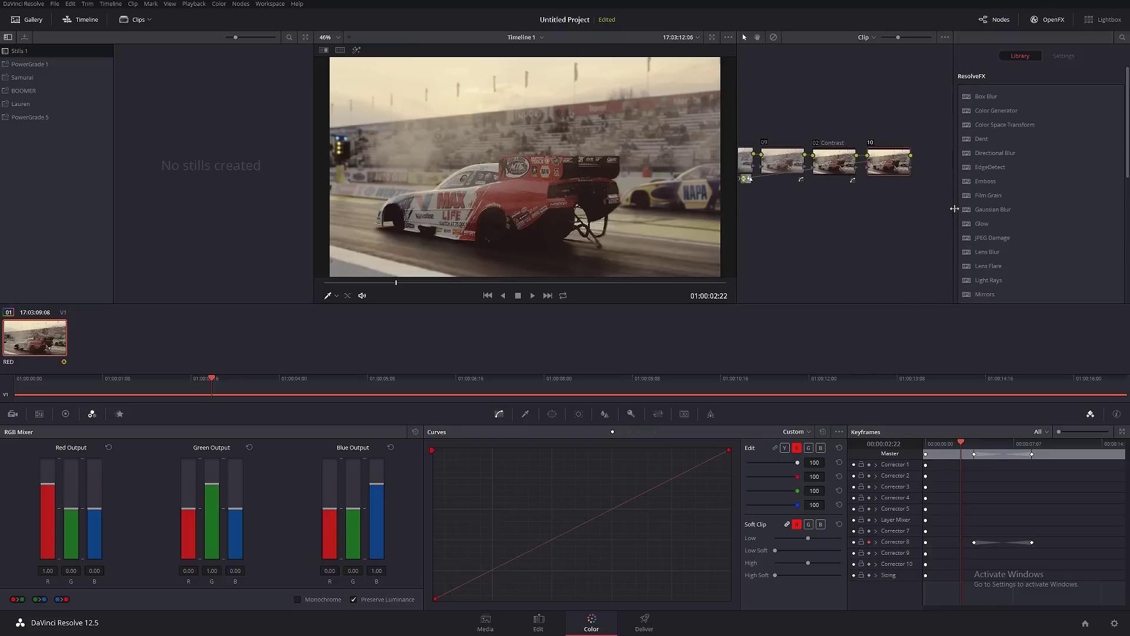
pyautogui.scroll(-3, 1034, 193)
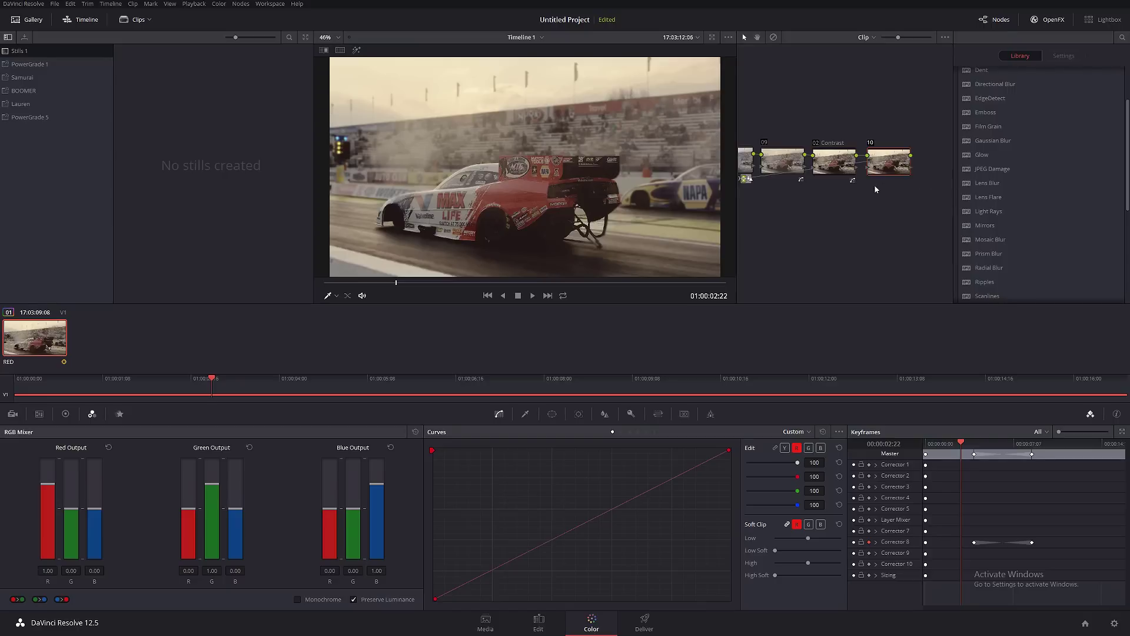
pyautogui.scroll(3, 1099, 135)
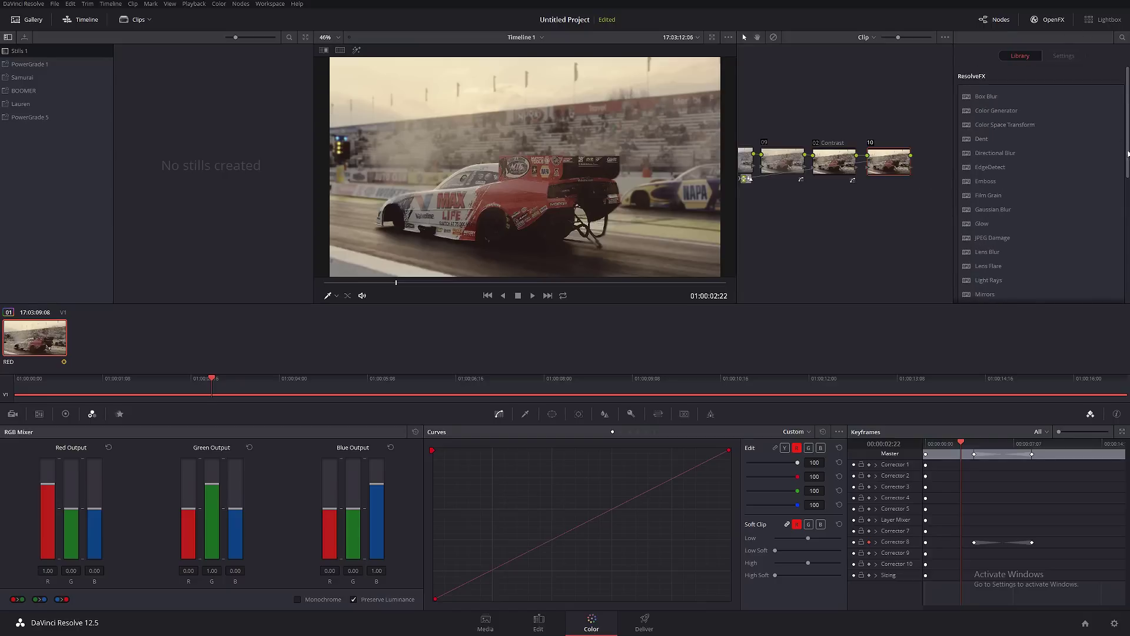
pyautogui.scroll(-10, 1036, 210)
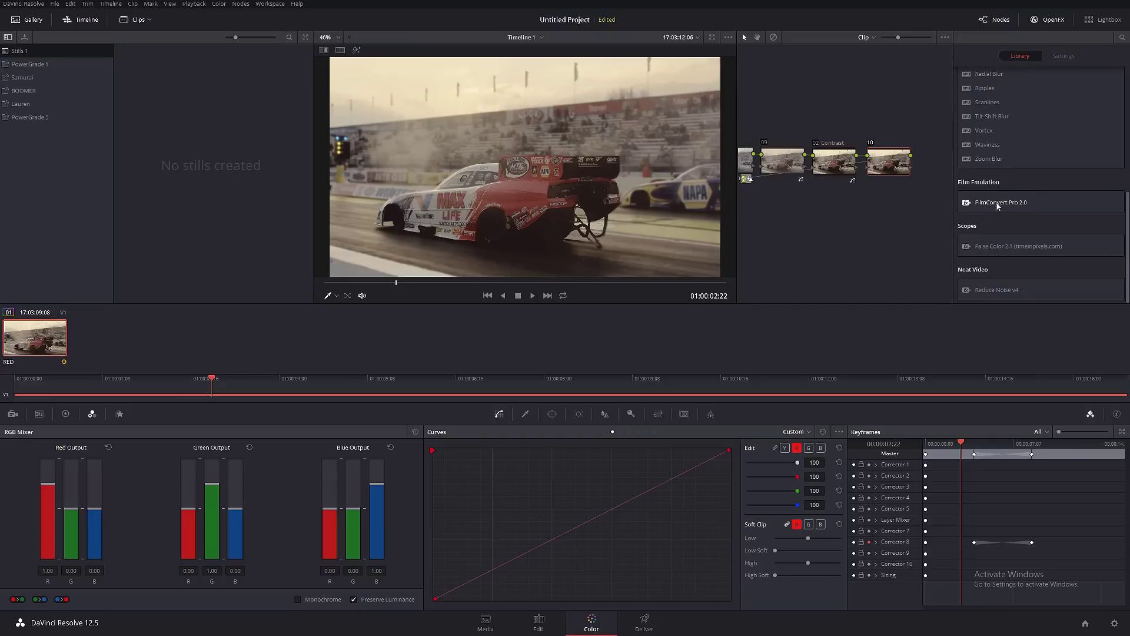
pyautogui.moveTo(987, 204); pyautogui.dragTo(869, 161)
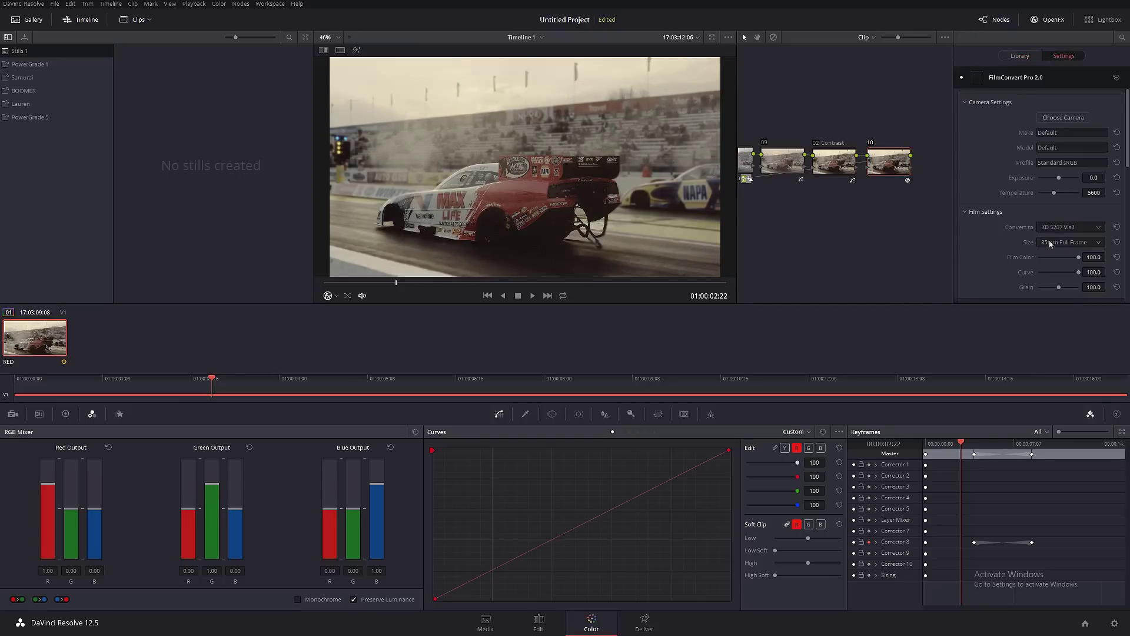
# Step: Set FilmConvert Curve and Film Color to 0.0 and Size to Super 16, keeping CPU rendering
pyautogui.moveTo(1079, 274); pyautogui.dragTo(1017, 281)
pyautogui.moveTo(1079, 257); pyautogui.dragTo(1008, 260)
pyautogui.scroll(-2, 983, 259)
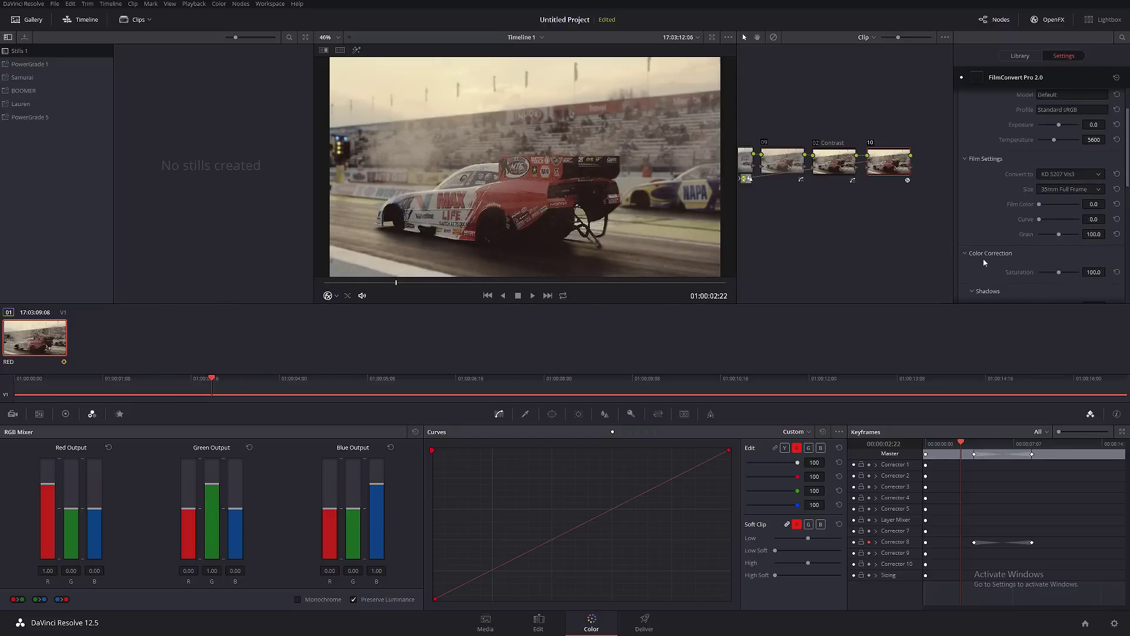
pyautogui.click(1072, 191)
pyautogui.click(1066, 231)
pyautogui.scroll(-5, 978, 211)
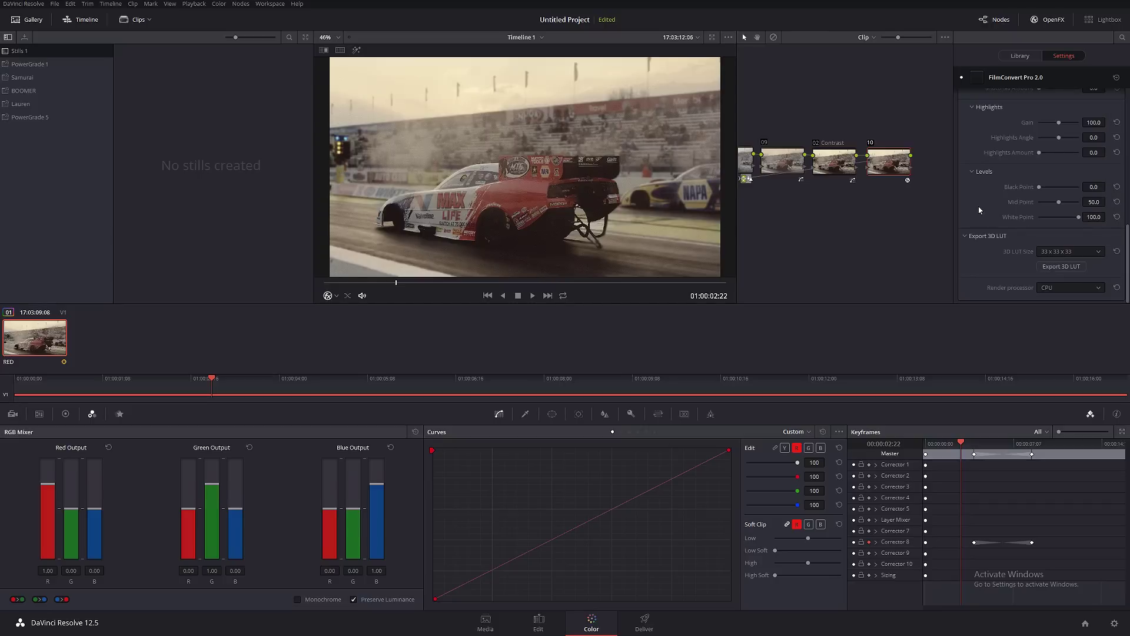
pyautogui.click(1070, 287)
pyautogui.click(1059, 311)
pyautogui.click(1056, 22)
pyautogui.scroll(6, 527, 189)
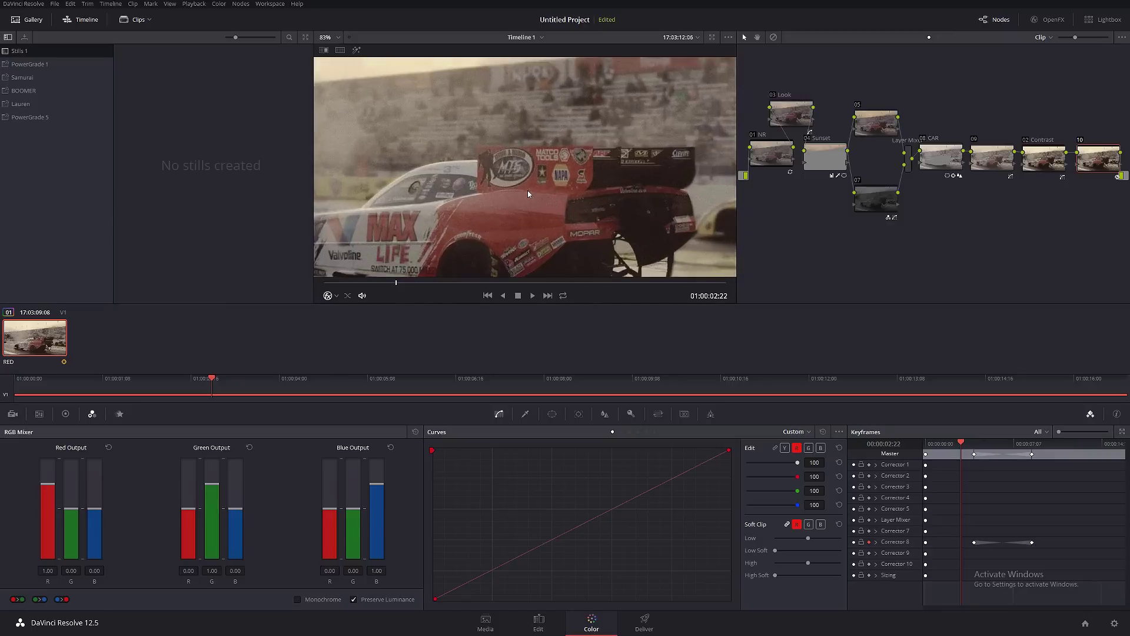
# Step: Toggle node 10 off and back on to compare the grade
pyautogui.scroll(3, 547, 187)
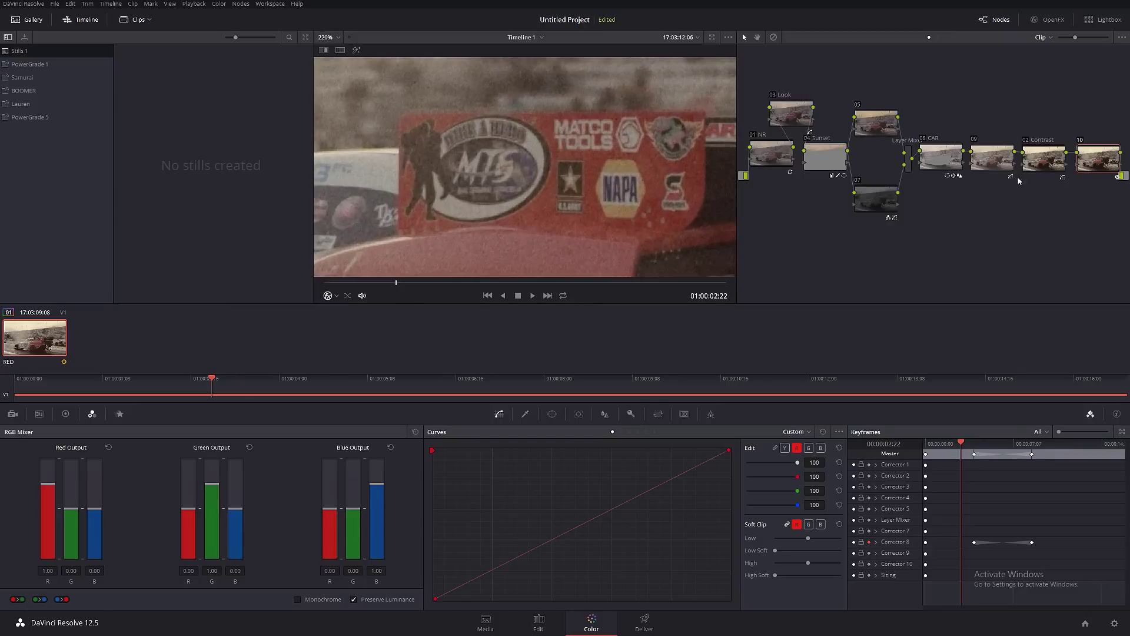
pyautogui.click(1081, 140)
pyautogui.click(1082, 141)
pyautogui.scroll(-9, 597, 214)
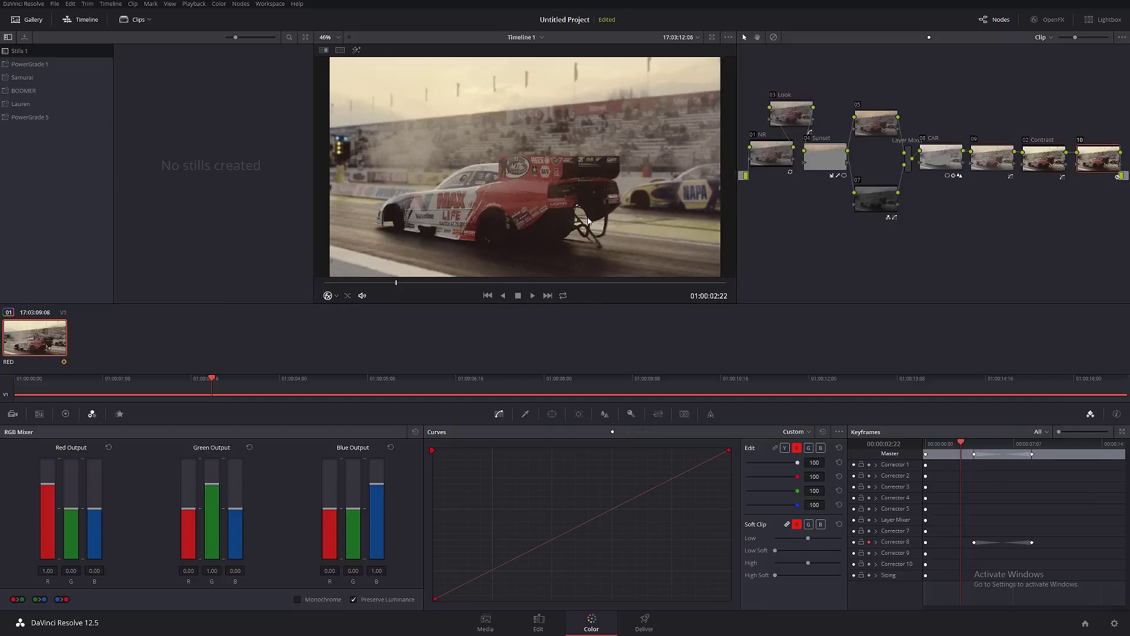
# Step: Set node 10's Key Output Gain to 0.300 and review a later shot
pyautogui.click(630, 414)
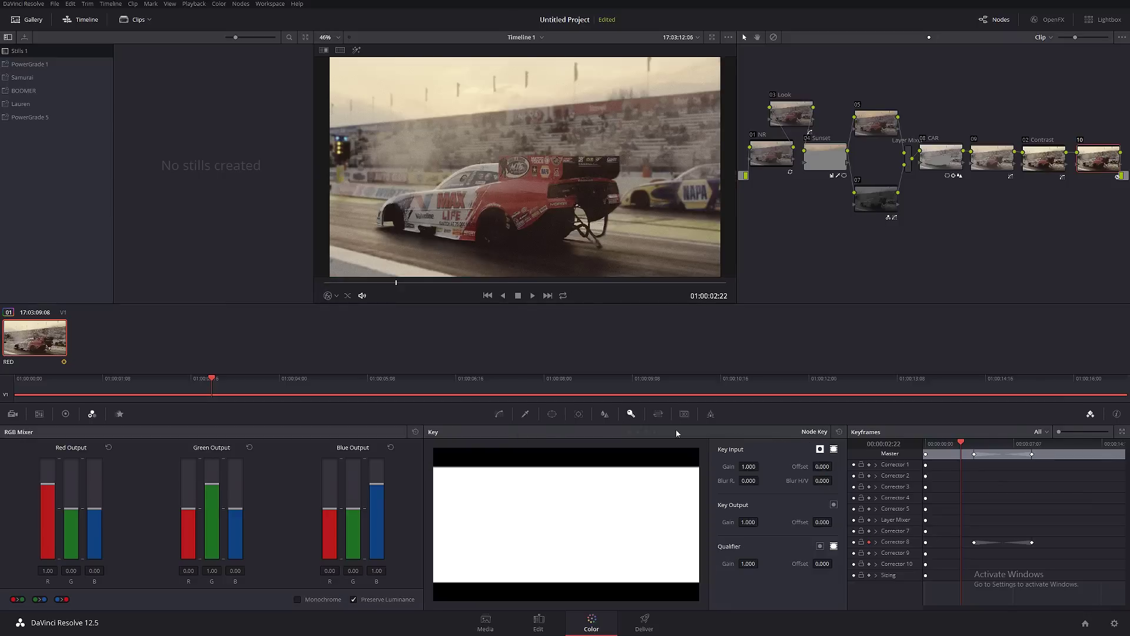
pyautogui.doubleClick(747, 522)
pyautogui.write('.300')
pyautogui.press('Return')
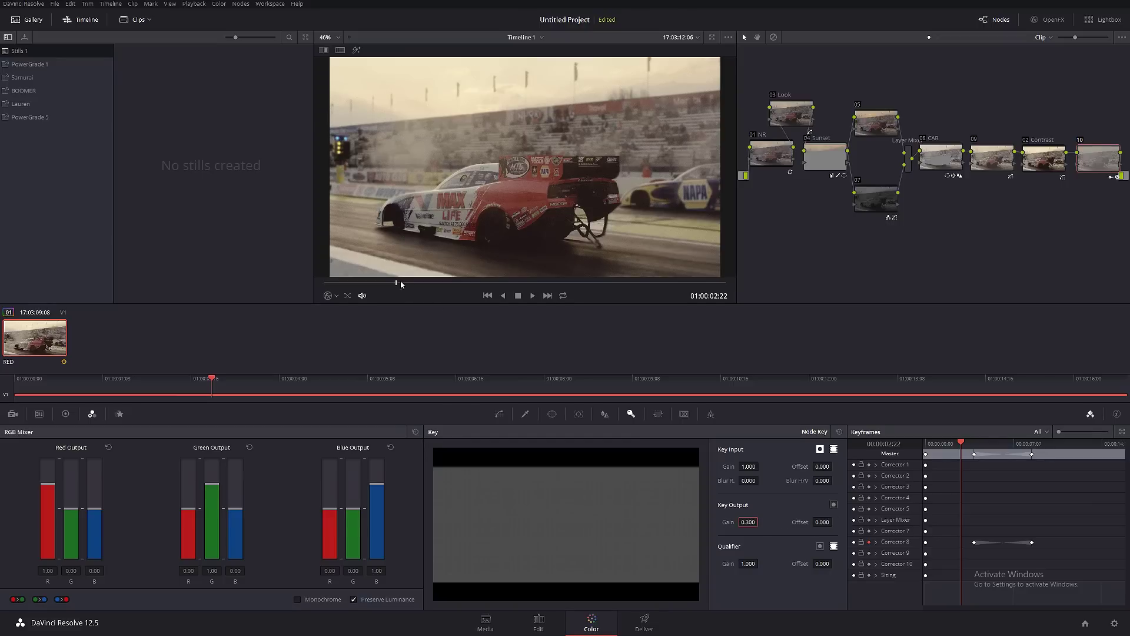
pyautogui.moveTo(398, 283); pyautogui.dragTo(329, 282)
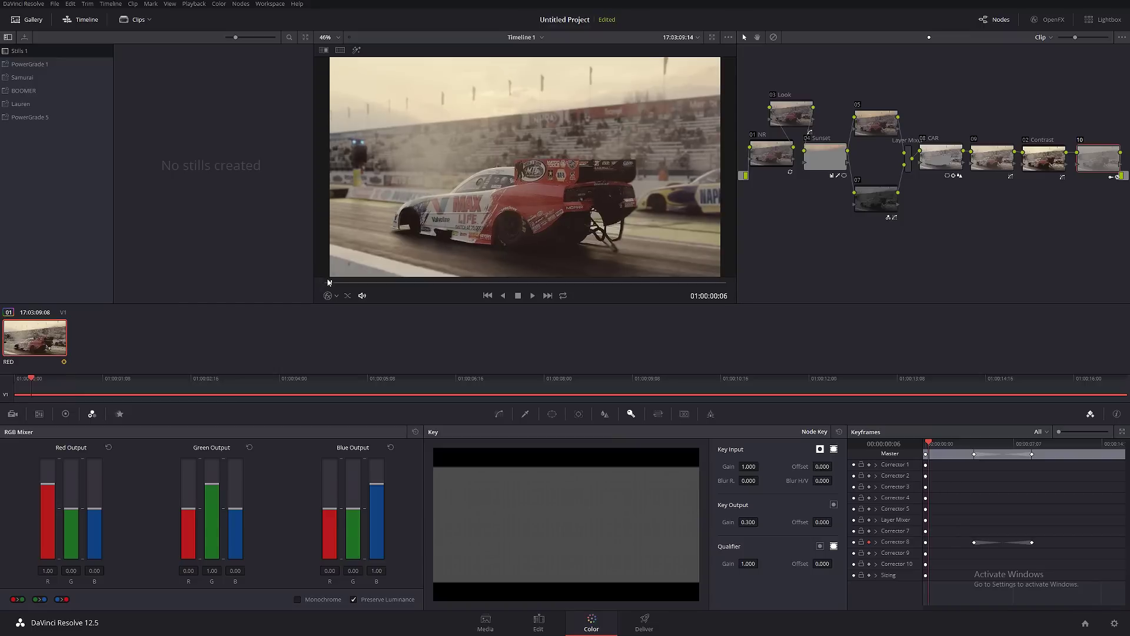